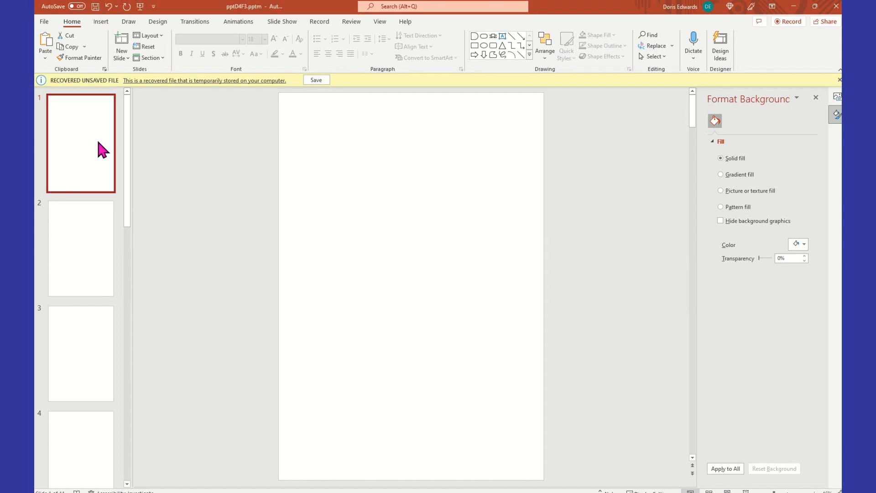
# - Insert the picture download.jpg from the Desktop folder onto the first slide
pyautogui.click(101, 22)
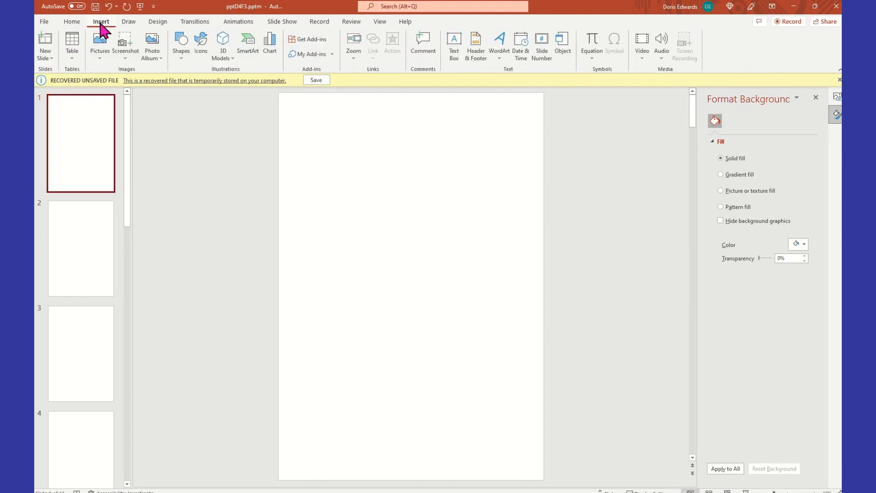
pyautogui.click(101, 63)
pyautogui.click(111, 85)
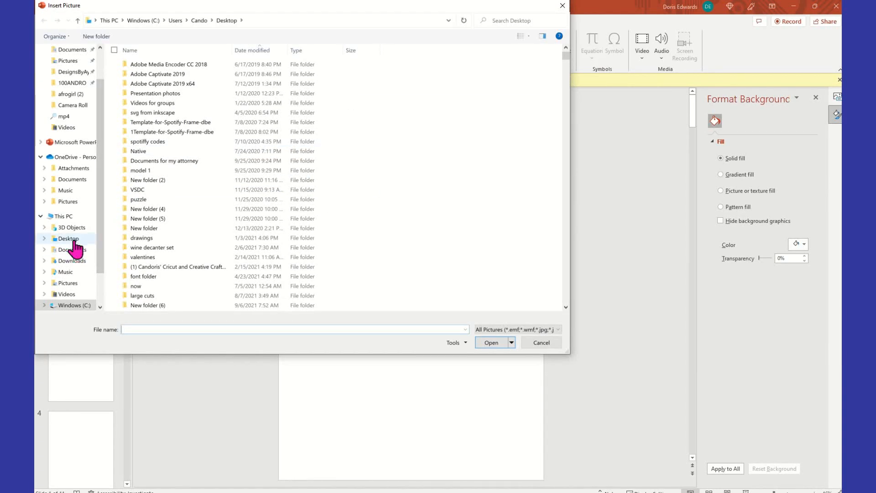
pyautogui.click(68, 239)
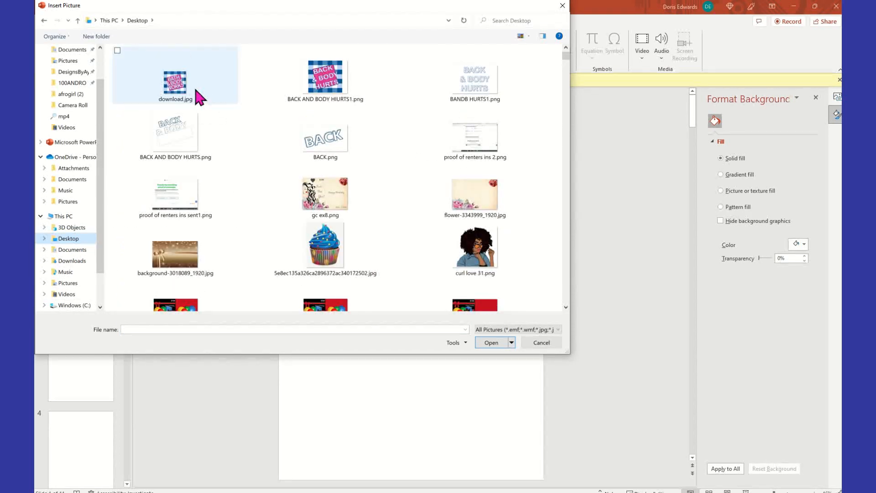
pyautogui.click(168, 100)
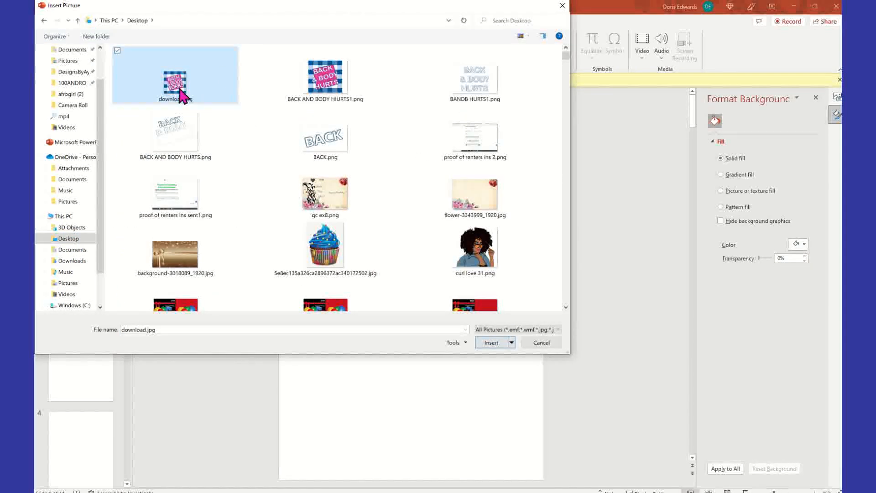
pyautogui.click(491, 343)
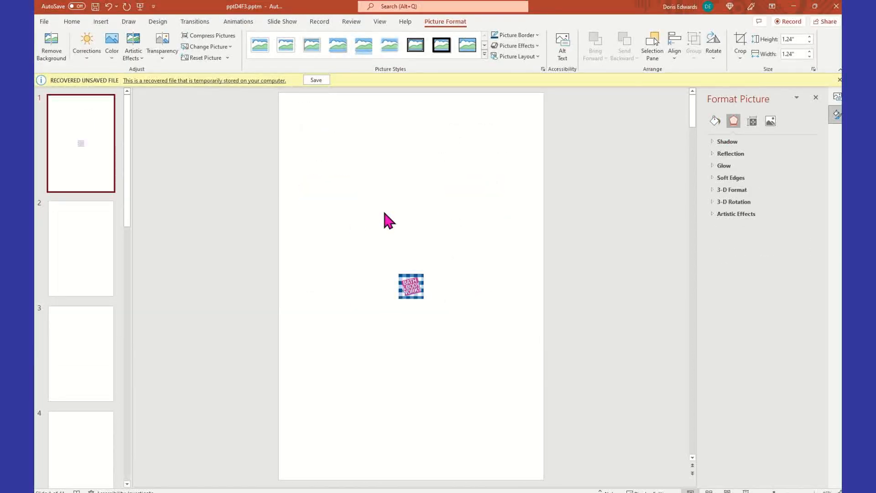
# - Enlarge the inserted logo picture to about 7.07 inches square, and delete it from the slide
pyautogui.moveTo(424, 274); pyautogui.dragTo(542, 152)
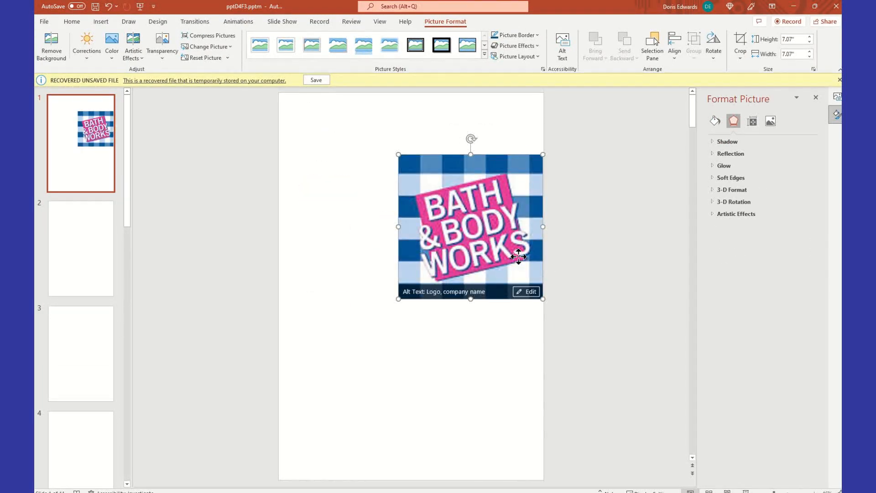
pyautogui.moveTo(519, 262); pyautogui.dragTo(491, 229)
pyautogui.click(473, 277)
pyautogui.click(476, 225)
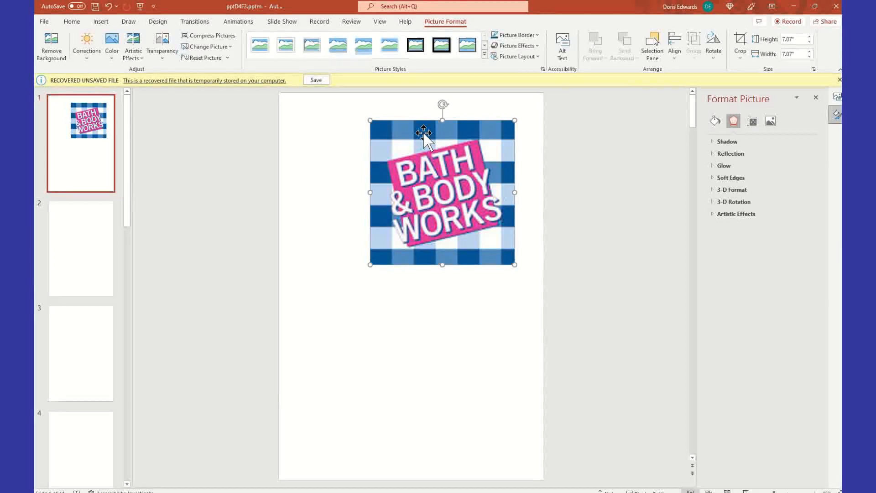
pyautogui.press('Delete')
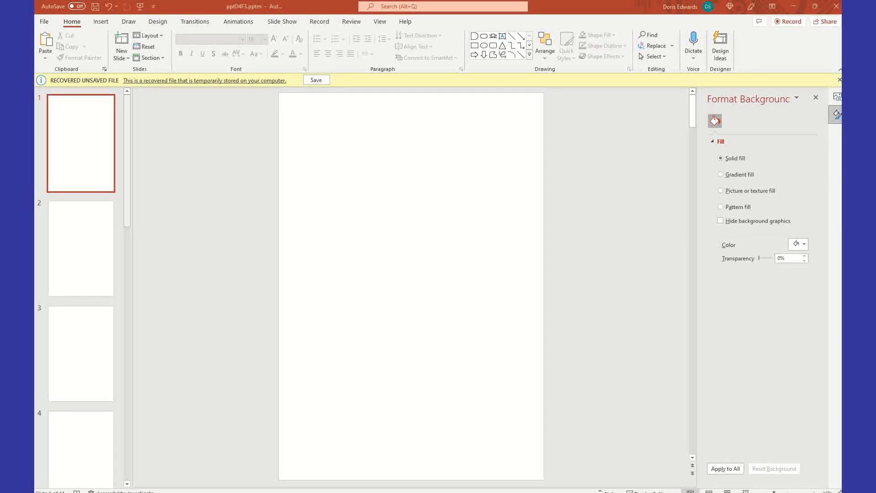
pyautogui.rightClick(345, 129)
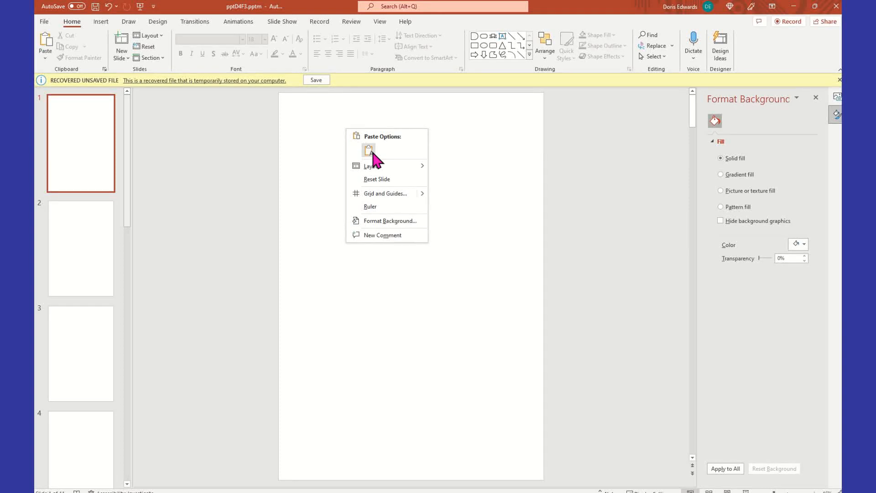
pyautogui.click(369, 150)
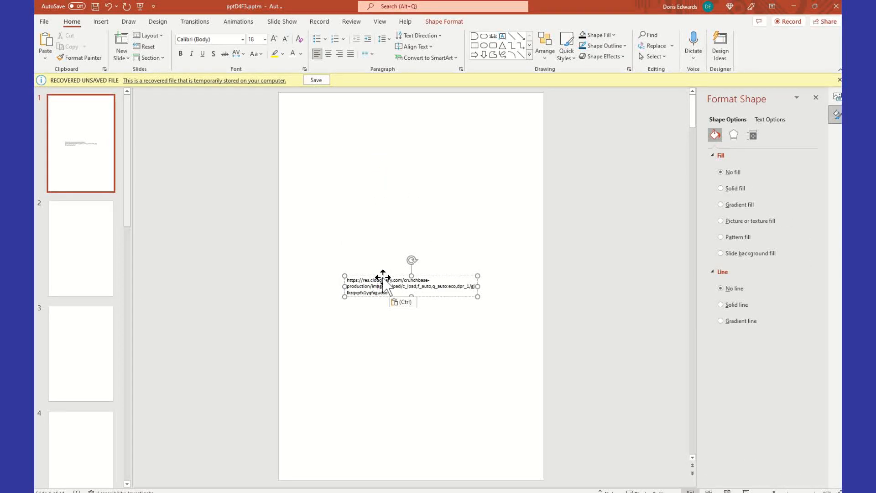
pyautogui.hotkey('ctrl', 'z')
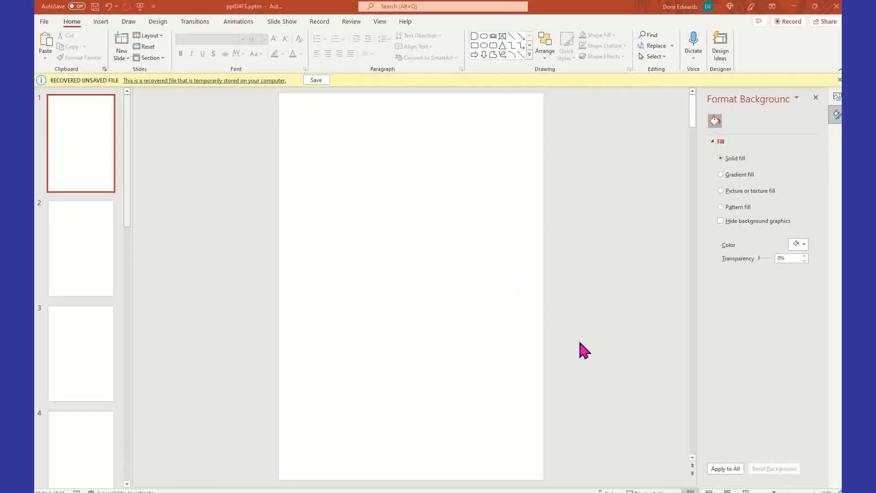
# - Paste the copied Bath & Body Works logo image and place it in the slide's lower right at about 6.7 inches square
pyautogui.rightClick(318, 160)
pyautogui.click(338, 179)
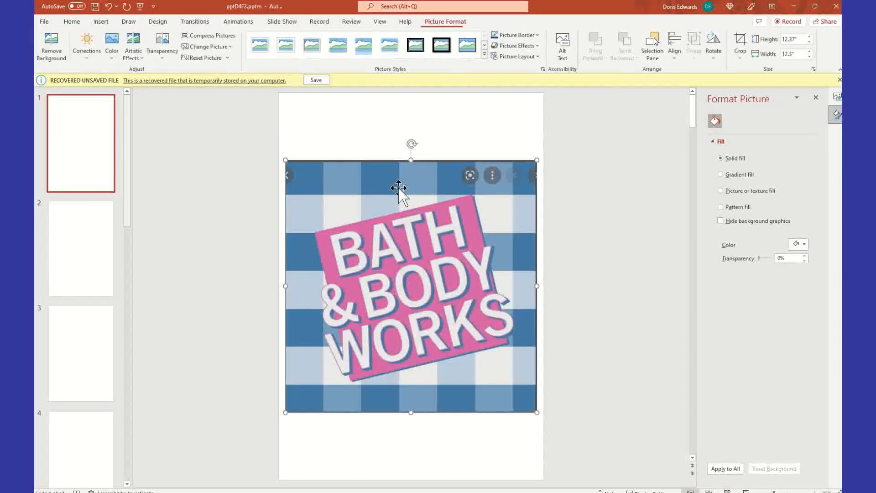
pyautogui.moveTo(464, 241); pyautogui.dragTo(460, 199)
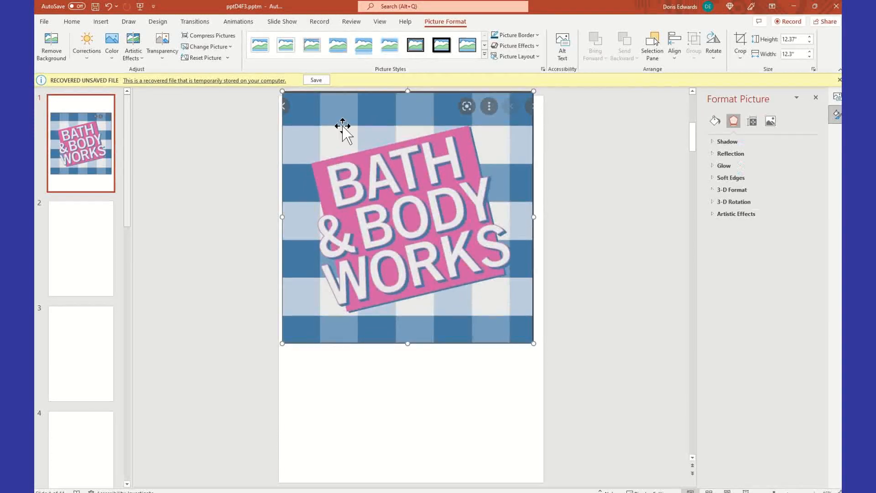
pyautogui.moveTo(277, 91); pyautogui.dragTo(399, 203)
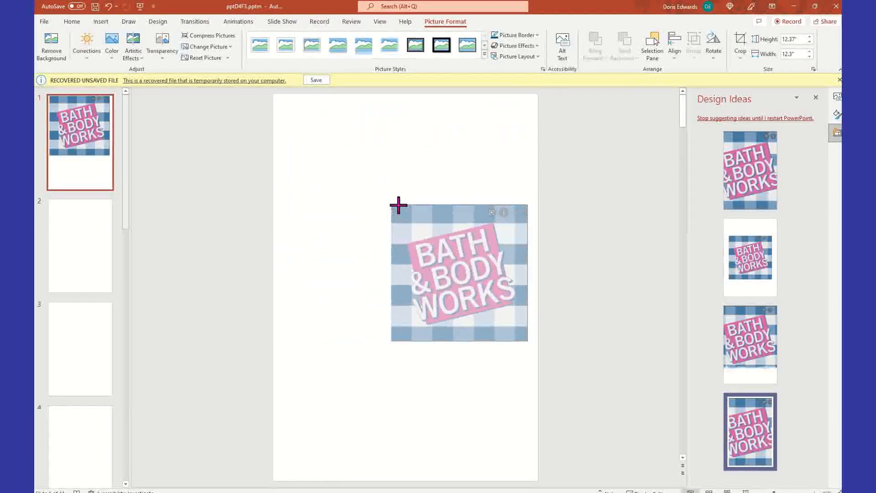
pyautogui.moveTo(447, 242); pyautogui.dragTo(441, 339)
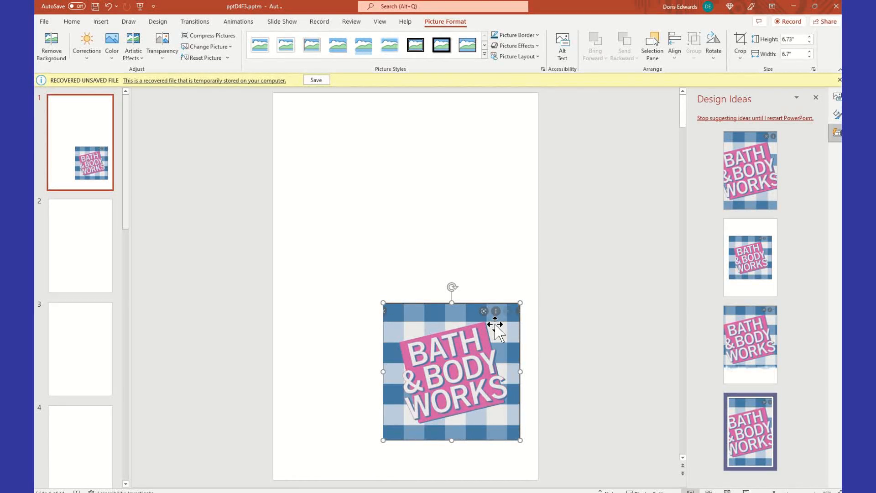
pyautogui.click(388, 127)
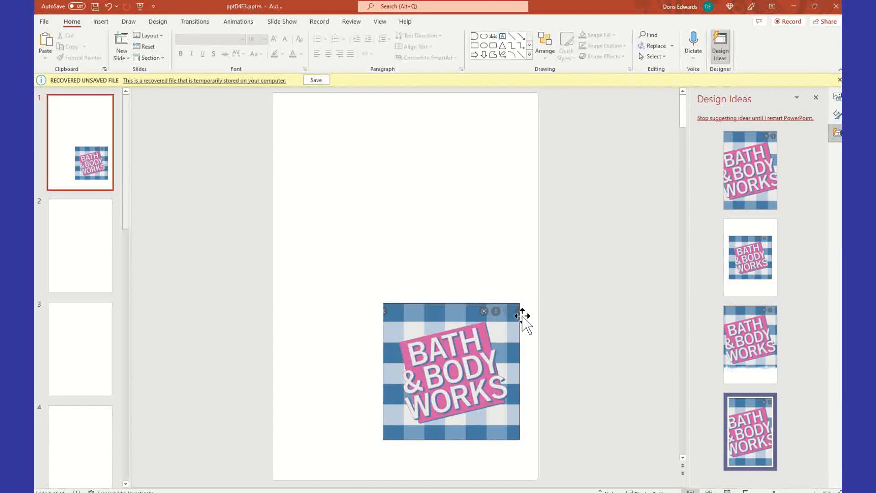
# - Draw a blue square about 0.91 inch wide over the logo's upper-left check and move it to the blank area above the logo
pyautogui.click(100, 19)
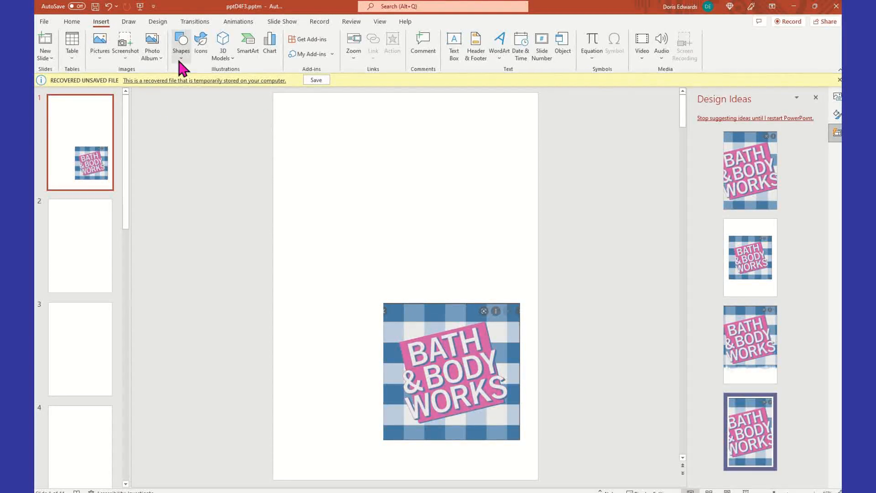
pyautogui.click(180, 58)
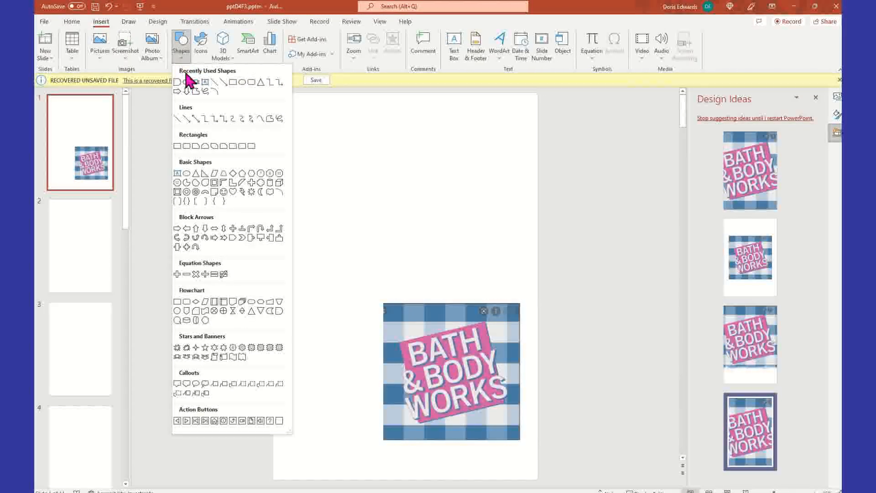
pyautogui.click(233, 82)
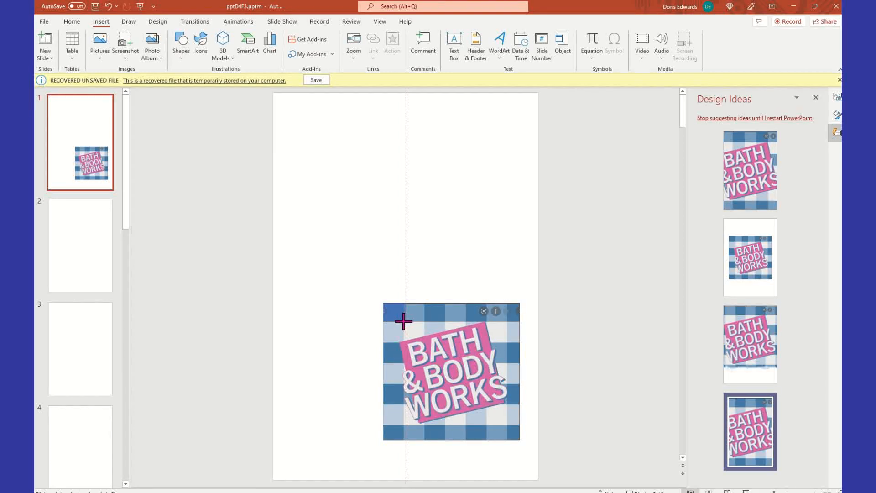
pyautogui.moveTo(402, 321); pyautogui.dragTo(403, 322)
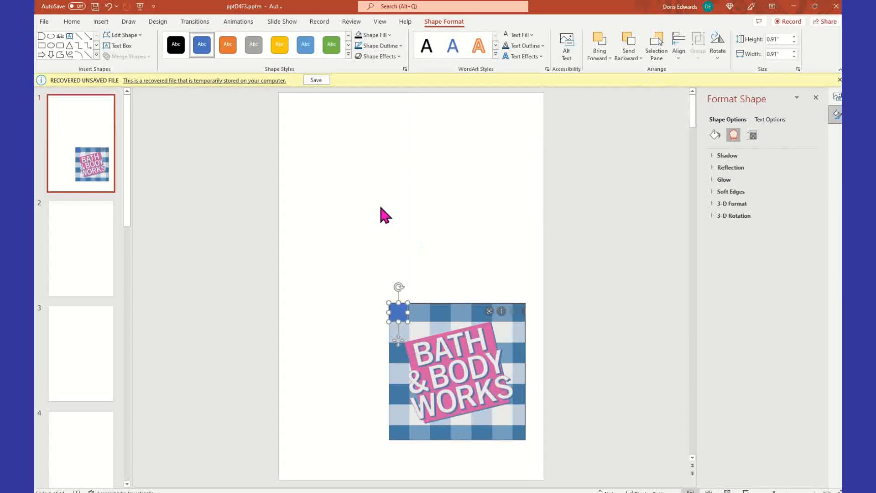
pyautogui.click(381, 214)
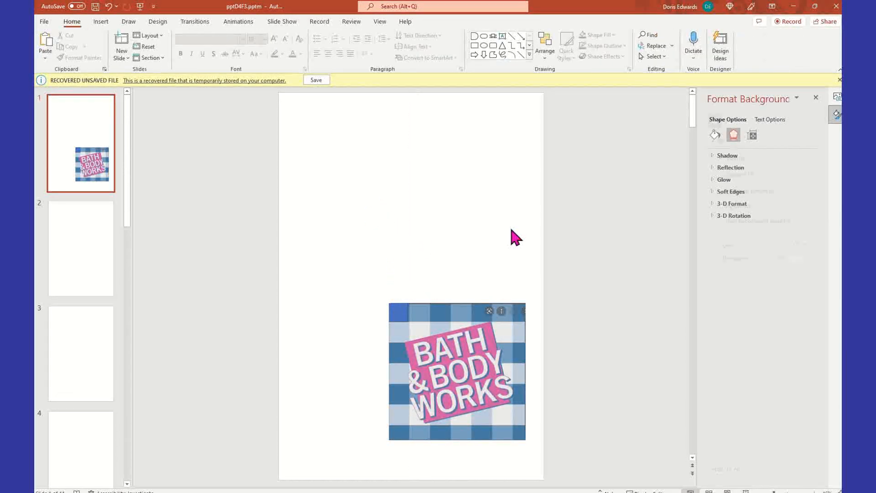
pyautogui.moveTo(396, 314); pyautogui.dragTo(363, 246)
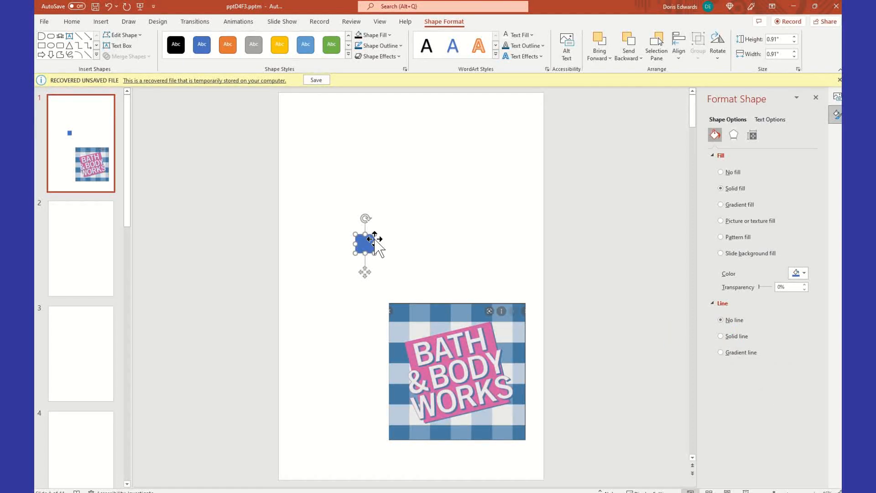
pyautogui.click(434, 249)
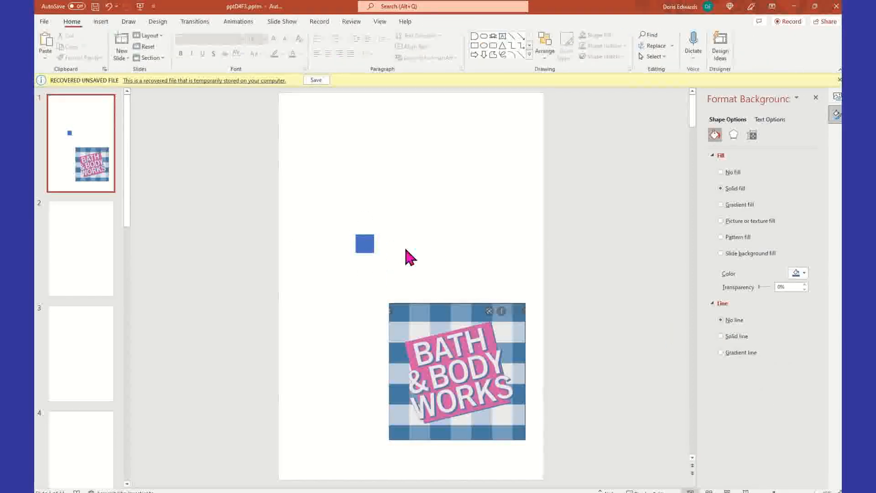
# - Duplicate the blue square and align the copy flush against the original's right edge
pyautogui.click(365, 243)
pyautogui.rightClick(364, 244)
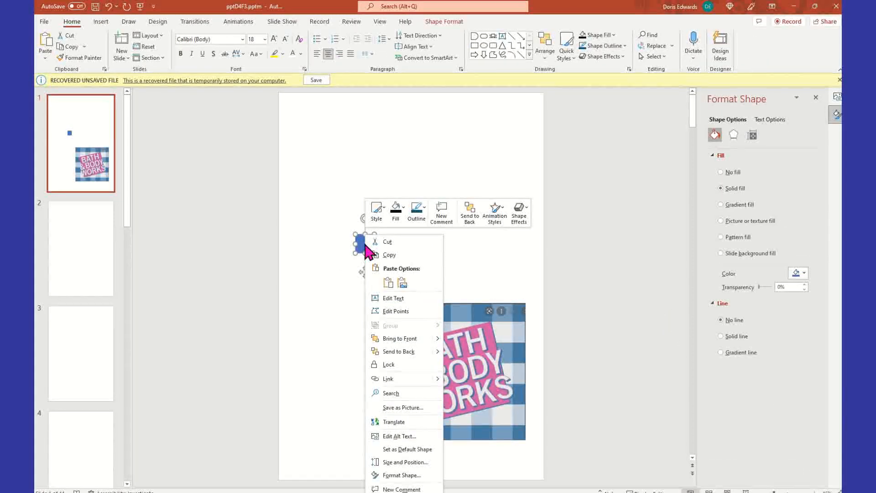
pyautogui.click(386, 255)
pyautogui.rightClick(395, 240)
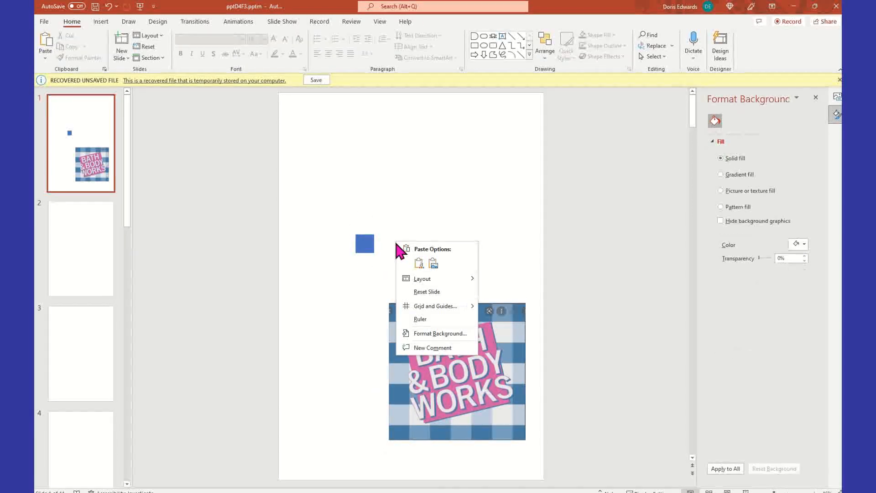
pyautogui.click(419, 263)
pyautogui.moveTo(365, 243); pyautogui.dragTo(375, 241)
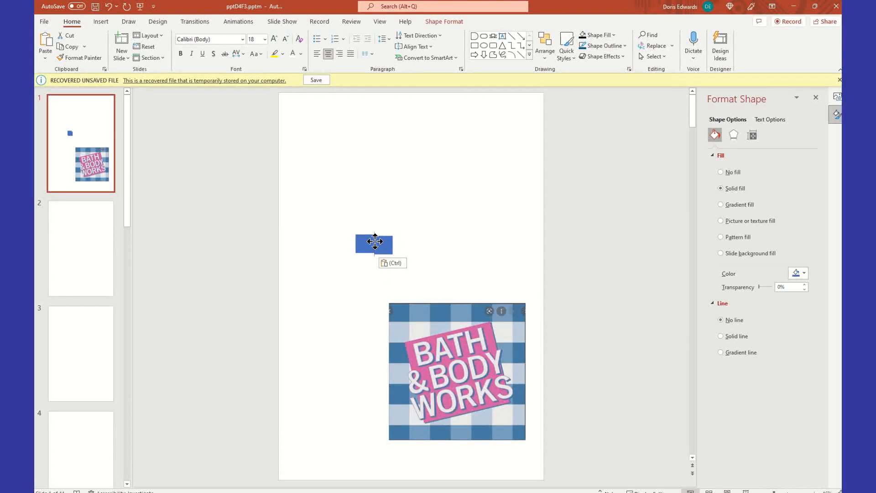
# - Paste two more blue squares and line them up as the third and fourth in the row
pyautogui.rightClick(425, 223)
pyautogui.click(447, 244)
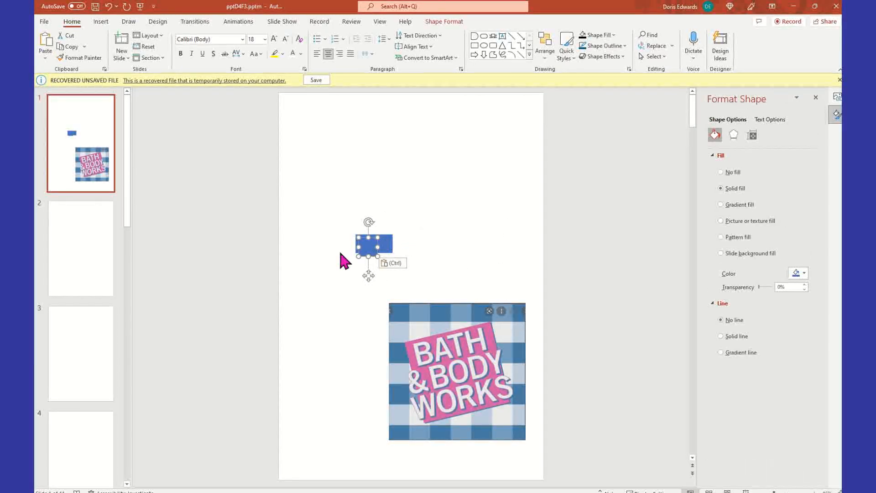
pyautogui.moveTo(370, 246); pyautogui.dragTo(404, 243)
pyautogui.rightClick(390, 213)
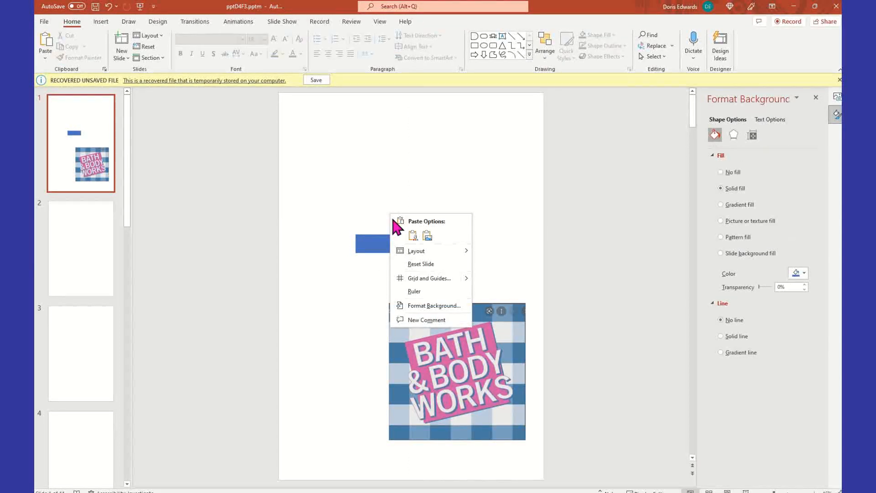
pyautogui.click(413, 235)
pyautogui.moveTo(367, 245); pyautogui.dragTo(416, 242)
# - Paste two further blue squares and extend the row to six adjoining squares
pyautogui.rightClick(375, 200)
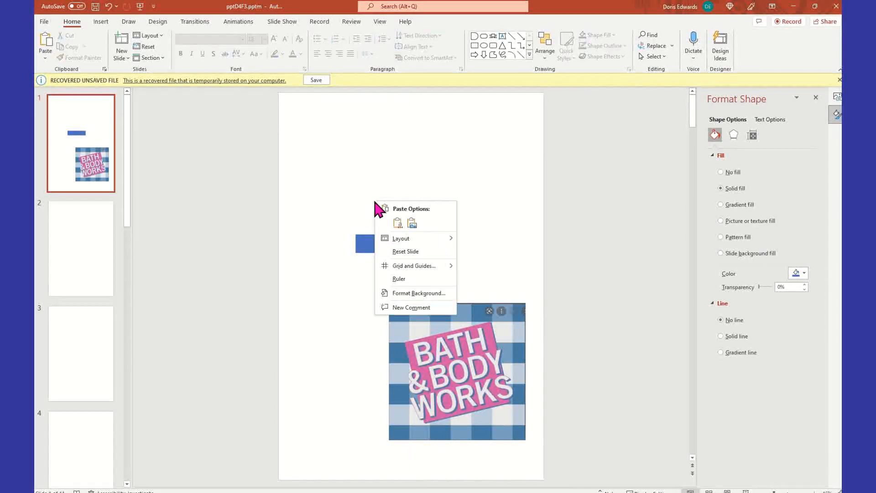
pyautogui.click(397, 224)
pyautogui.moveTo(368, 242); pyautogui.dragTo(434, 242)
pyautogui.rightClick(440, 218)
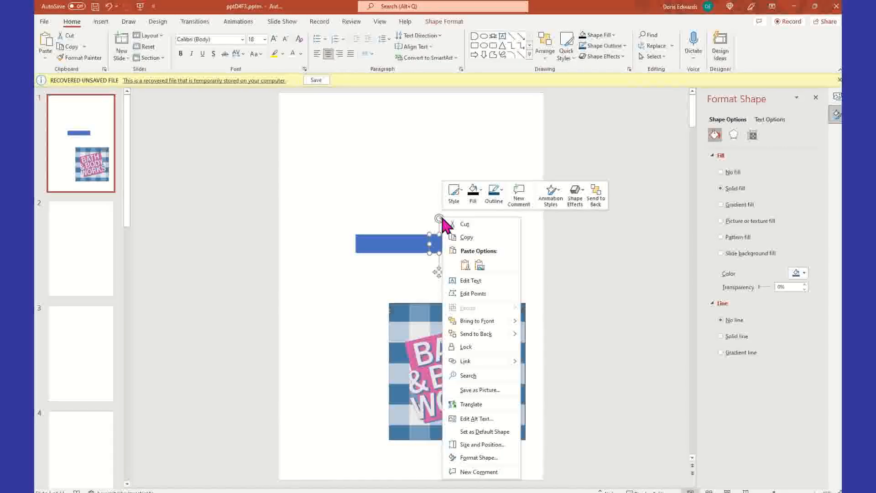
pyautogui.click(465, 266)
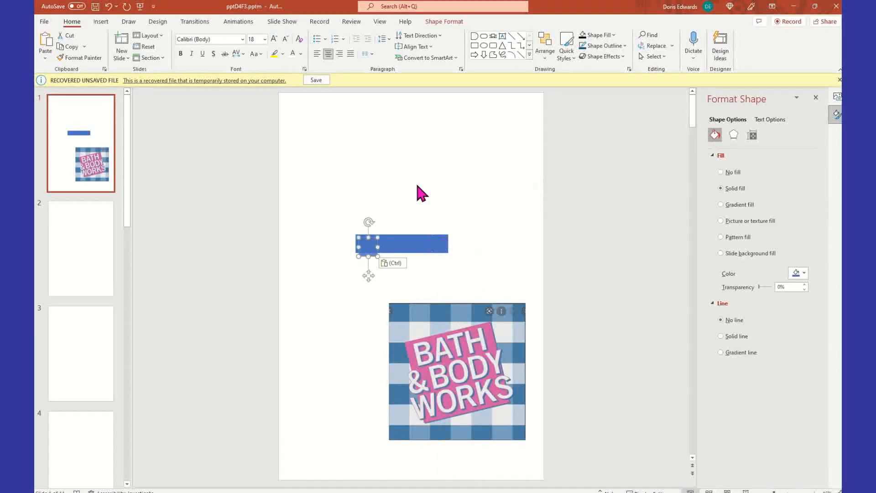
pyautogui.moveTo(382, 244); pyautogui.dragTo(462, 246)
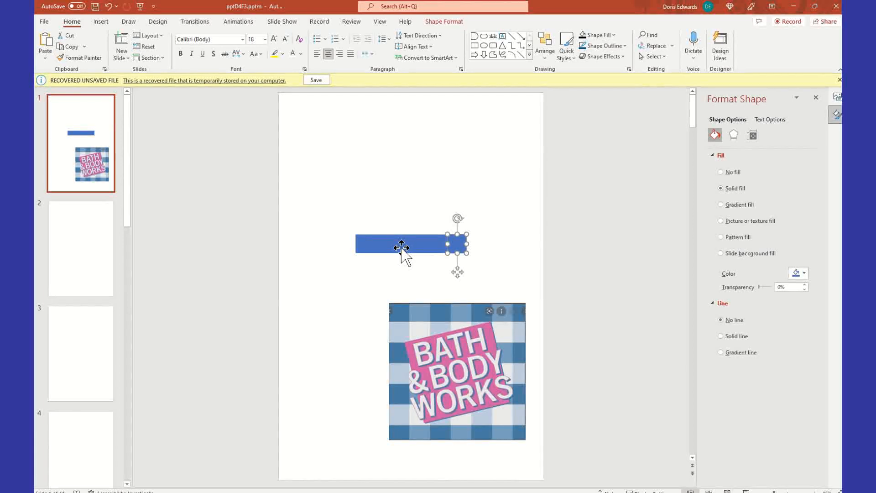
pyautogui.click(388, 180)
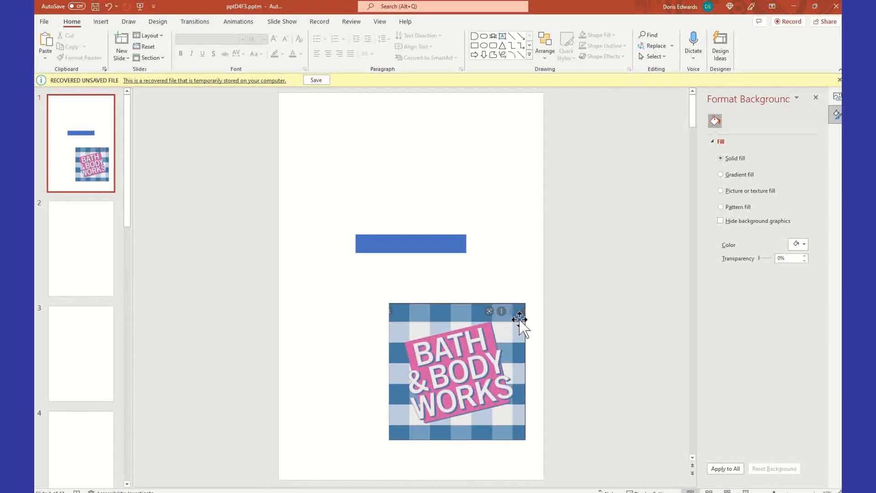
# - Duplicate the last blue square and place a narrower copy flush at the row's right end as the seventh
pyautogui.click(456, 242)
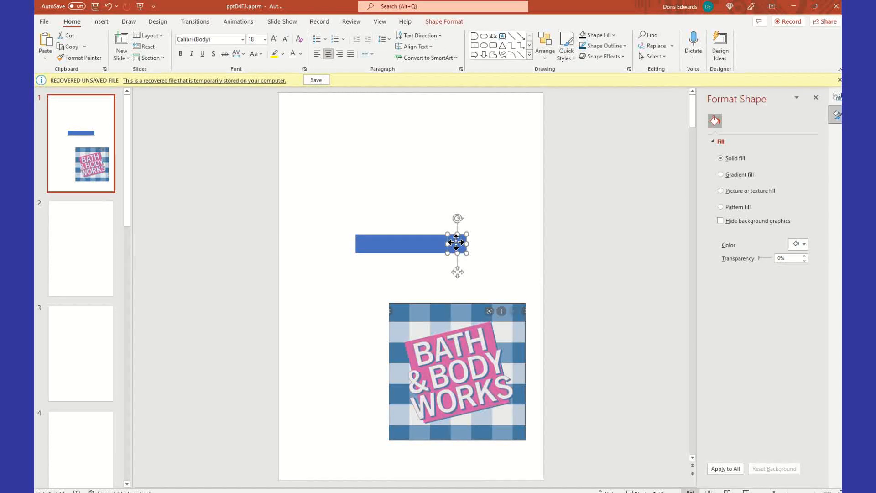
pyautogui.rightClick(456, 242)
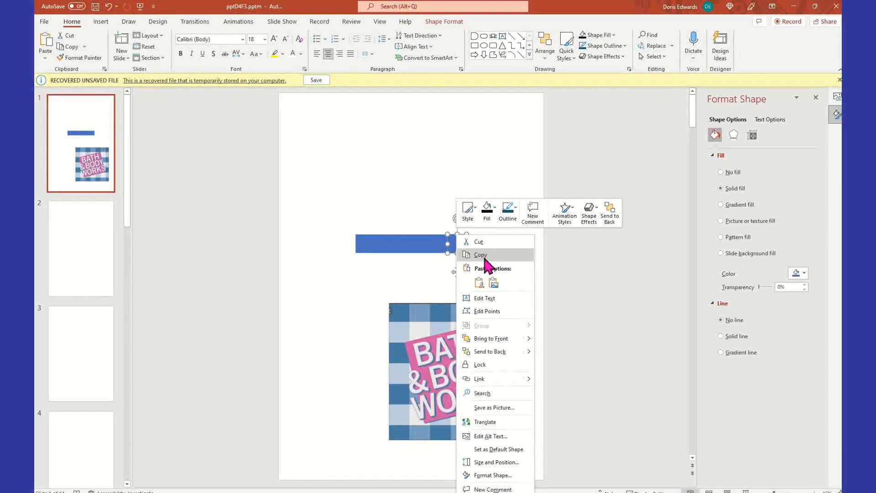
pyautogui.click(485, 259)
pyautogui.rightClick(508, 212)
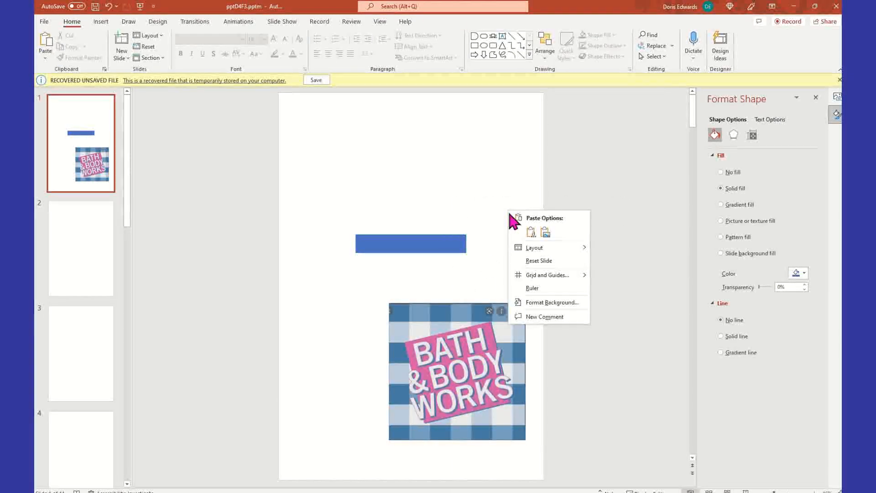
pyautogui.click(530, 234)
pyautogui.moveTo(462, 247)
pyautogui.mouseDown()
pyautogui.moveTo(528, 313)
pyautogui.moveTo(495, 257)
pyautogui.moveTo(472, 246)
pyautogui.mouseUp()
pyautogui.click(531, 310)
pyautogui.click(522, 312)
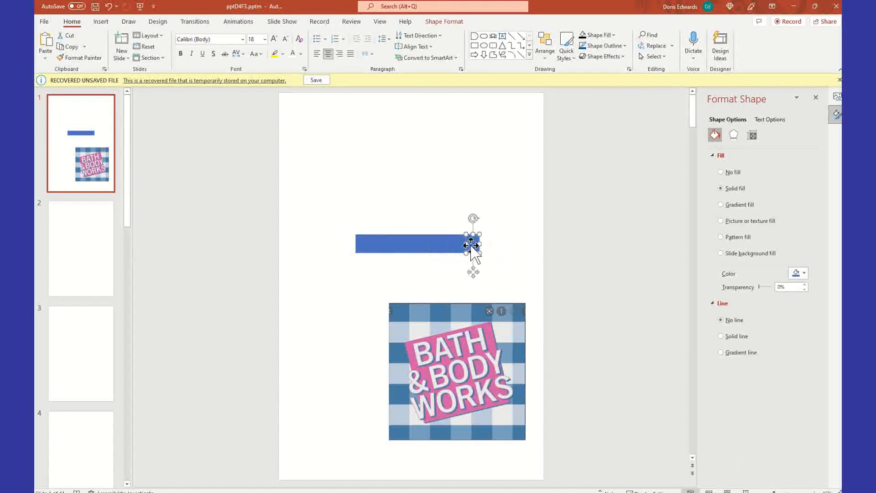
pyautogui.click(493, 219)
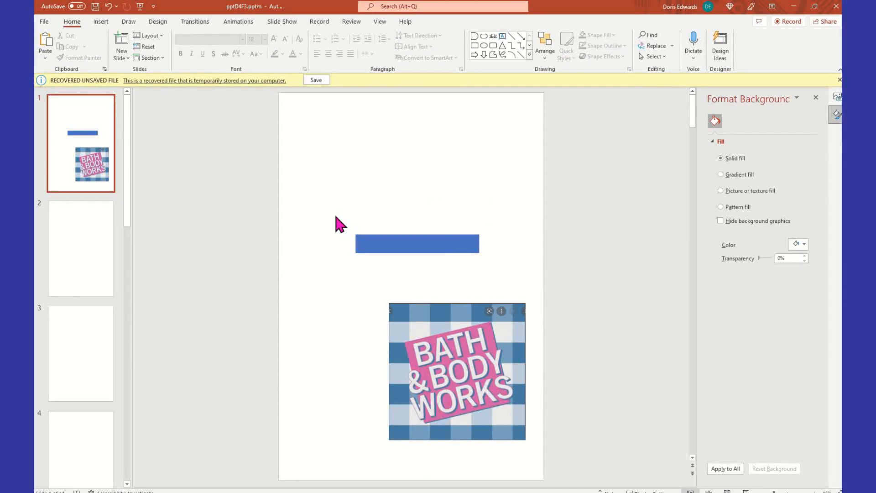
# - Duplicate the complete row of seven blue squares
pyautogui.moveTo(336, 216); pyautogui.dragTo(503, 268)
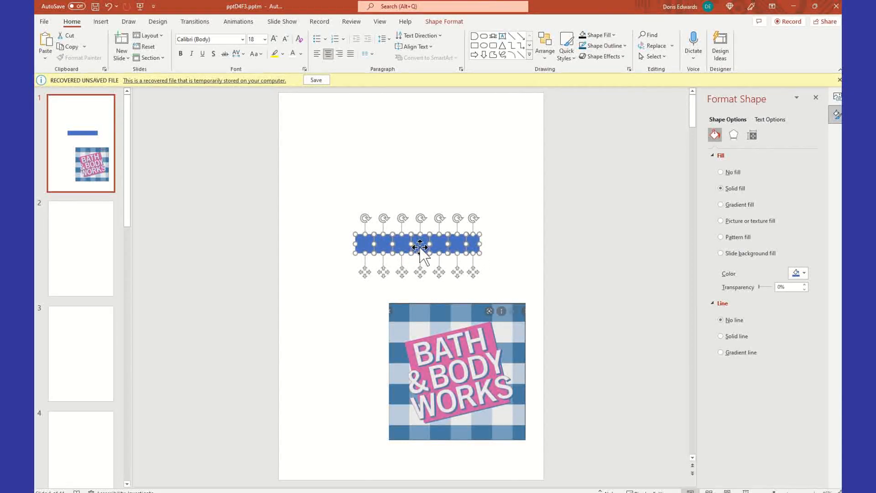
pyautogui.rightClick(479, 242)
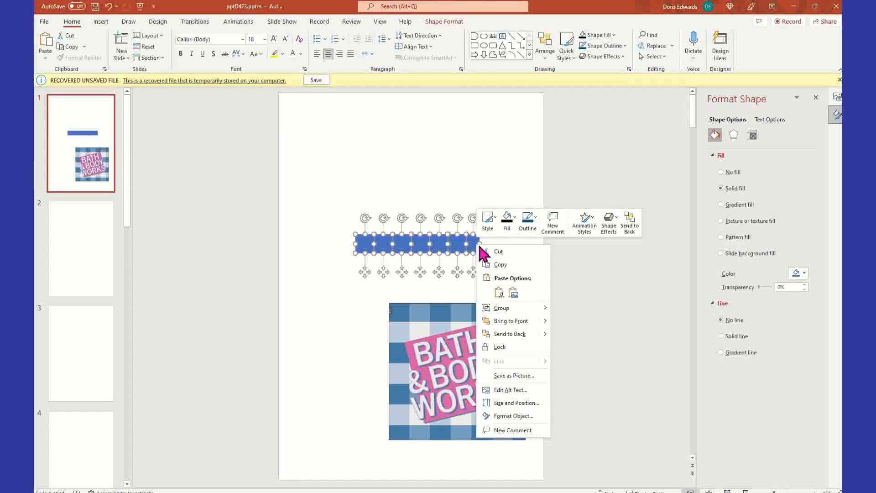
pyautogui.click(506, 263)
pyautogui.rightClick(502, 191)
pyautogui.click(521, 208)
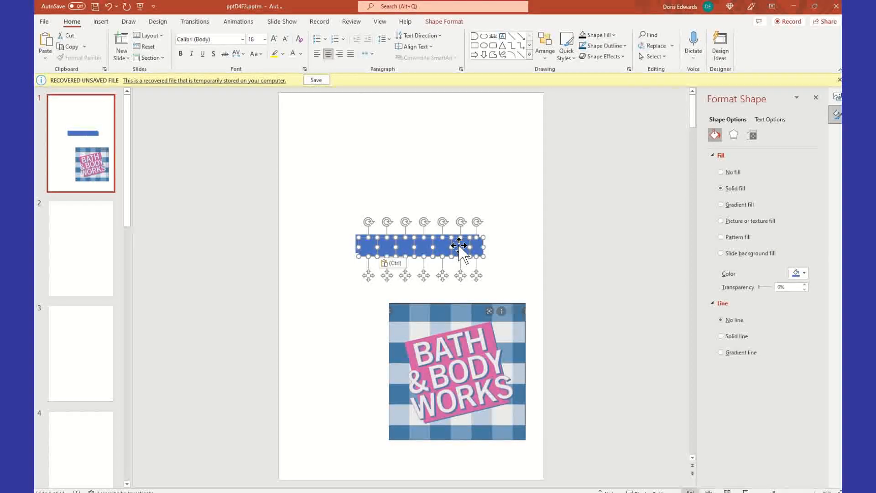
# - Try to place the duplicated row directly beneath the original and close its gaps by shifting individual squares
pyautogui.moveTo(459, 246)
pyautogui.mouseDown()
pyautogui.moveTo(456, 268)
pyautogui.moveTo(456, 260)
pyautogui.mouseUp()
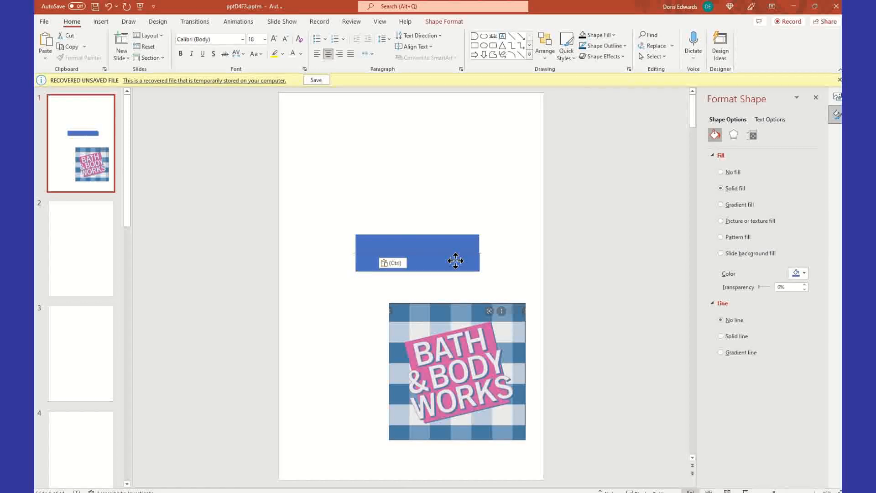
pyautogui.click(472, 228)
pyautogui.moveTo(456, 257); pyautogui.dragTo(438, 262)
pyautogui.click(463, 210)
pyautogui.click(457, 258)
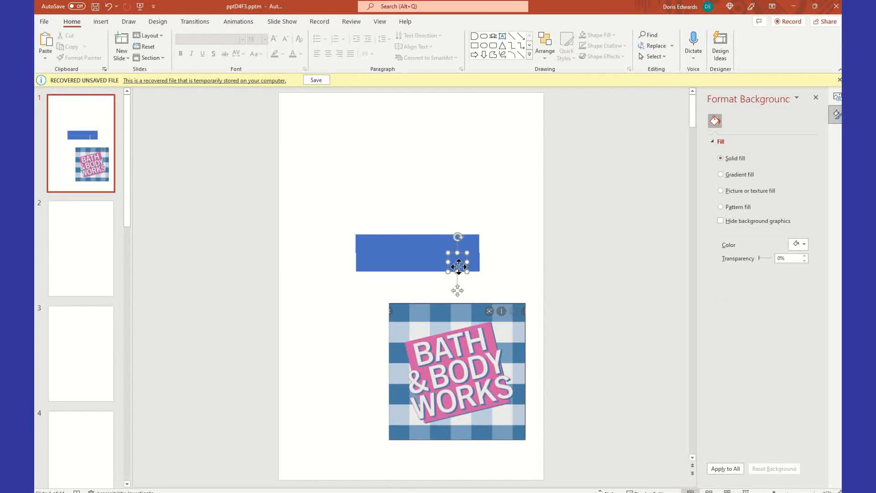
pyautogui.moveTo(456, 263); pyautogui.dragTo(475, 264)
pyautogui.click(504, 250)
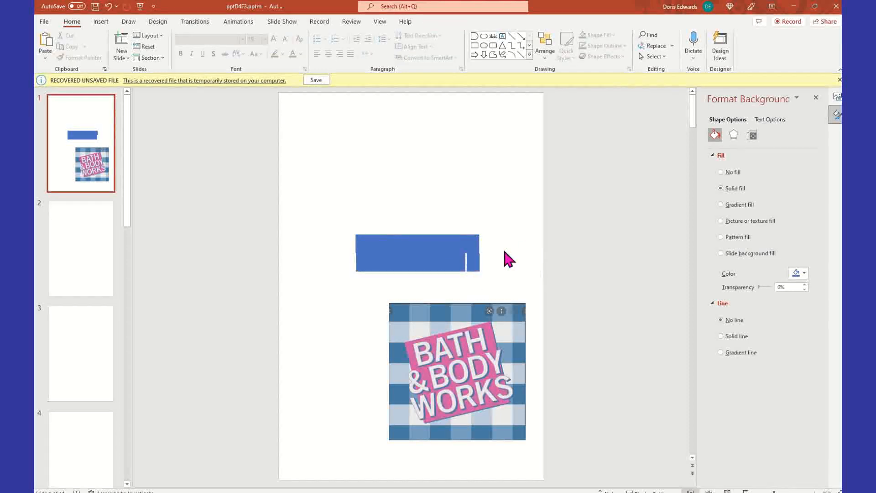
pyautogui.click(479, 264)
pyautogui.hotkey('ctrl', 'z')
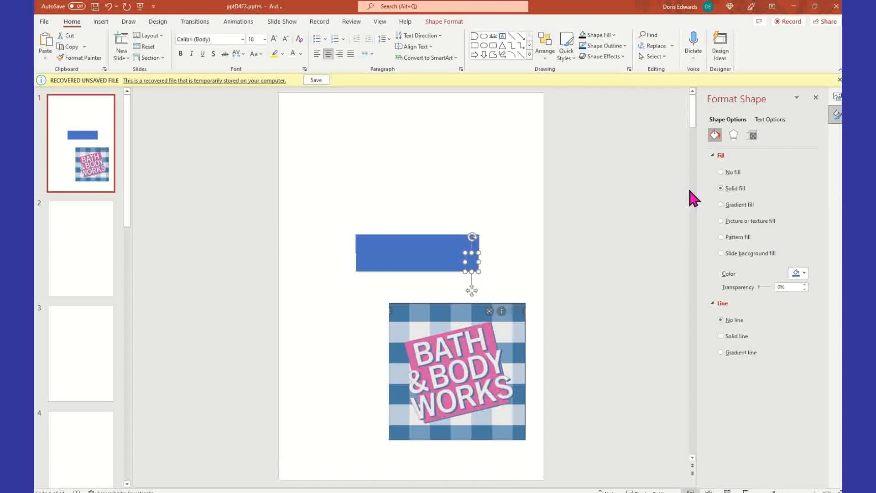
pyautogui.click(436, 170)
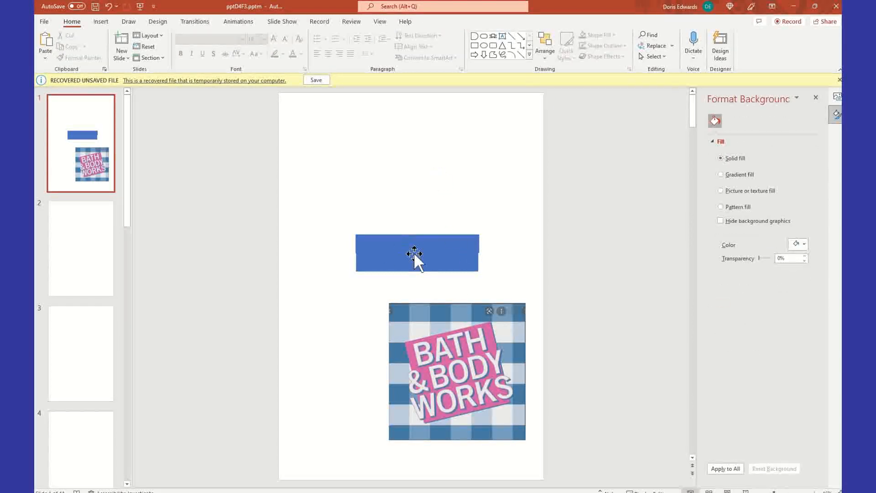
# - Undo the shifts of the individual squares and the duplicated row's placement beneath the original
pyautogui.click(109, 7)
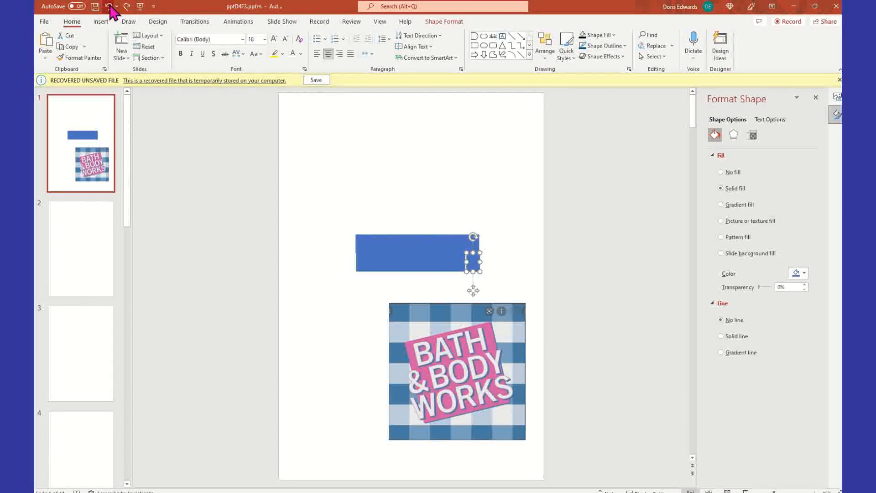
pyautogui.click(110, 6)
pyautogui.click(110, 6)
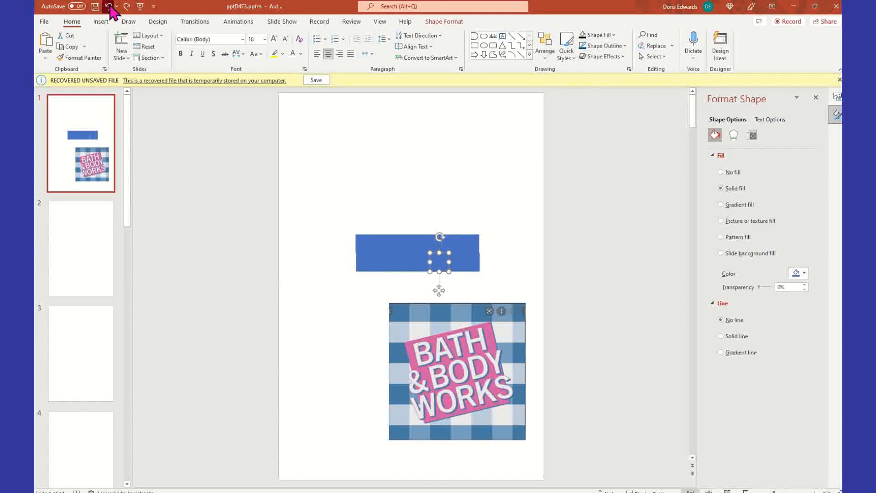
pyautogui.click(110, 6)
# - Try again to set the whole duplicated row beneath the original row, and undo that move
pyautogui.moveTo(404, 246); pyautogui.dragTo(401, 261)
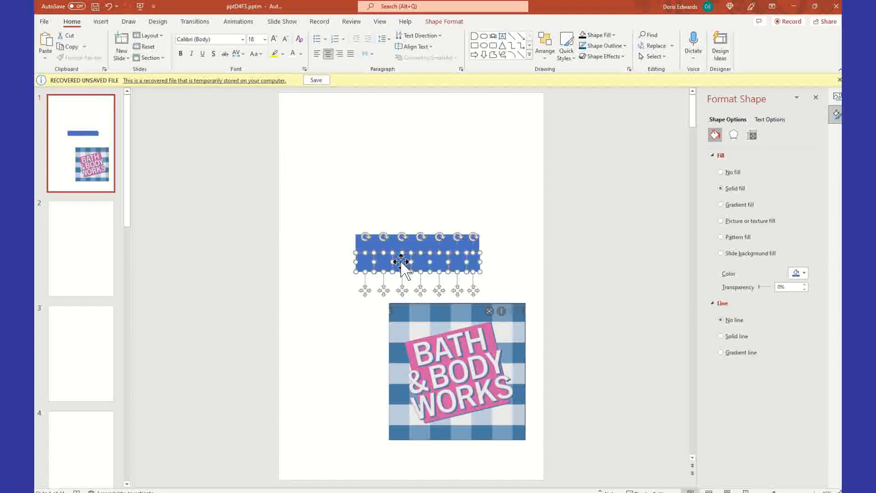
pyautogui.click(475, 165)
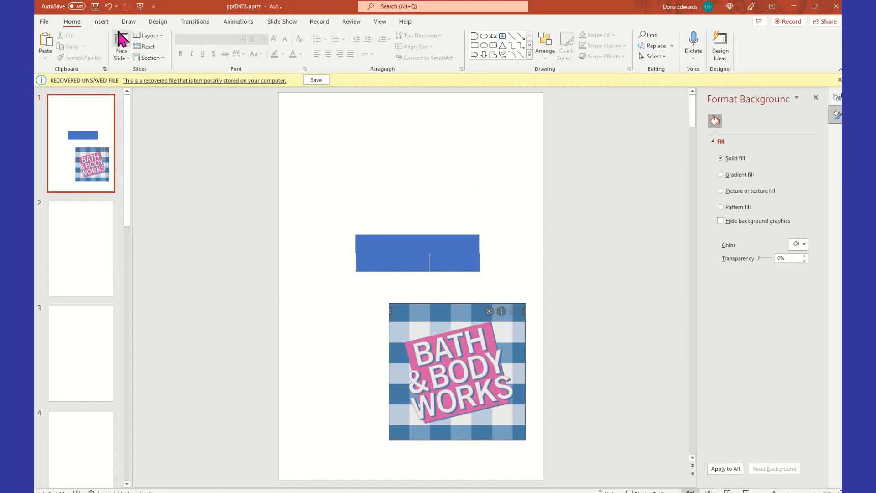
pyautogui.click(108, 6)
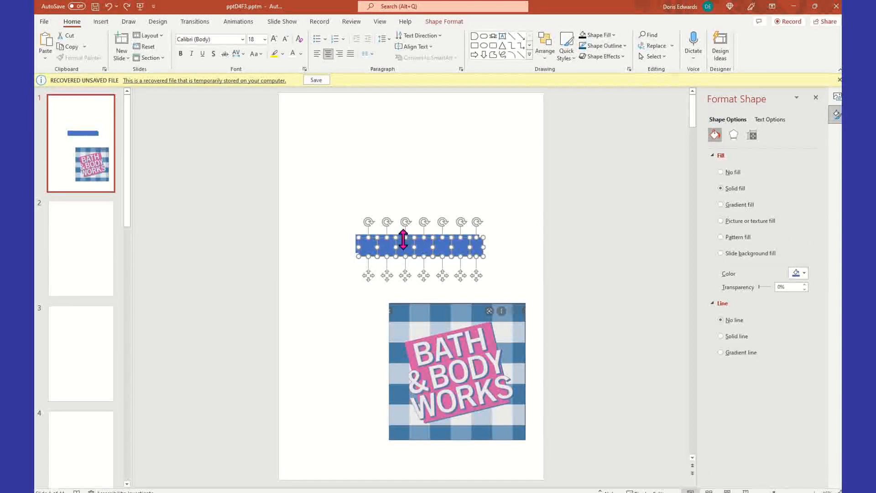
# - Move the duplicated row flush above the original row, and bring the logo image up and left beneath both rows
pyautogui.moveTo(404, 252); pyautogui.dragTo(401, 222)
pyautogui.click(454, 159)
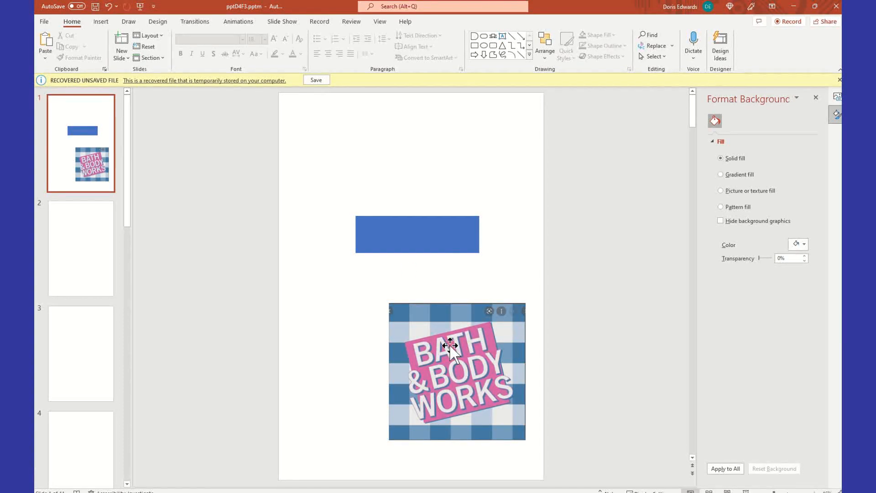
pyautogui.click(472, 336)
pyautogui.moveTo(473, 336); pyautogui.dragTo(420, 310)
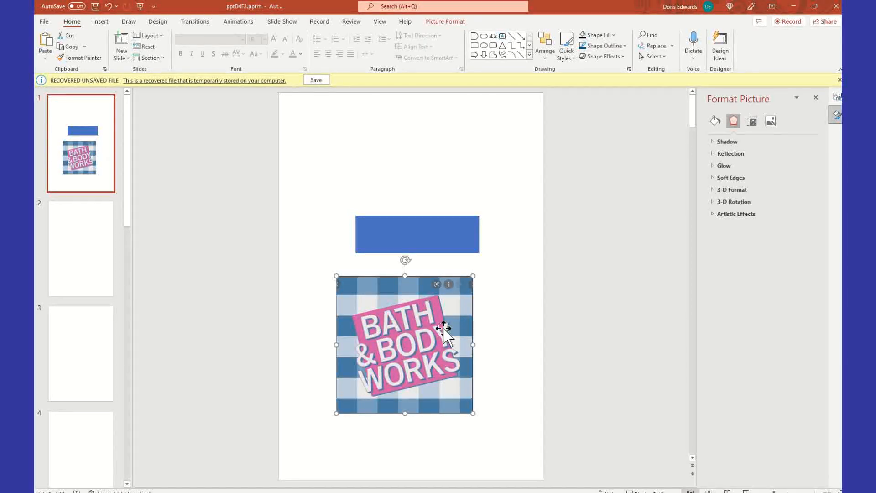
# - Fill the upper row's first square with the dark blue sampled from the logo's upper-left check using the Eyedropper
pyautogui.click(367, 221)
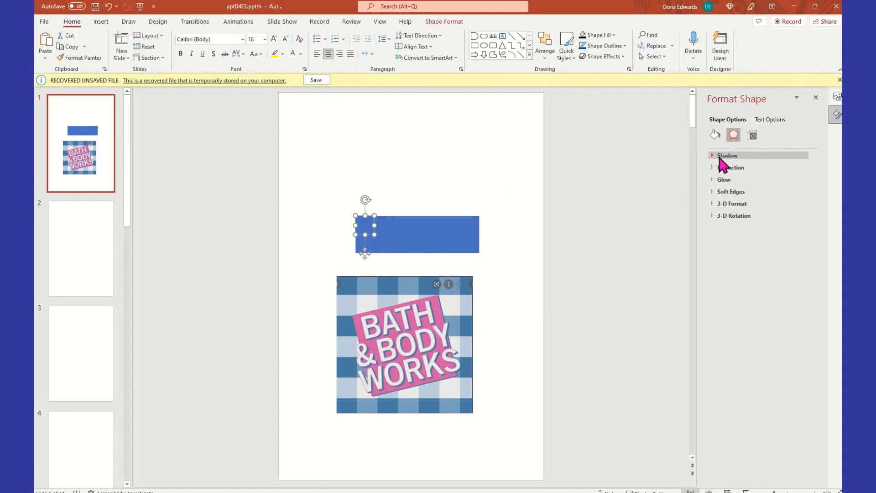
pyautogui.click(715, 134)
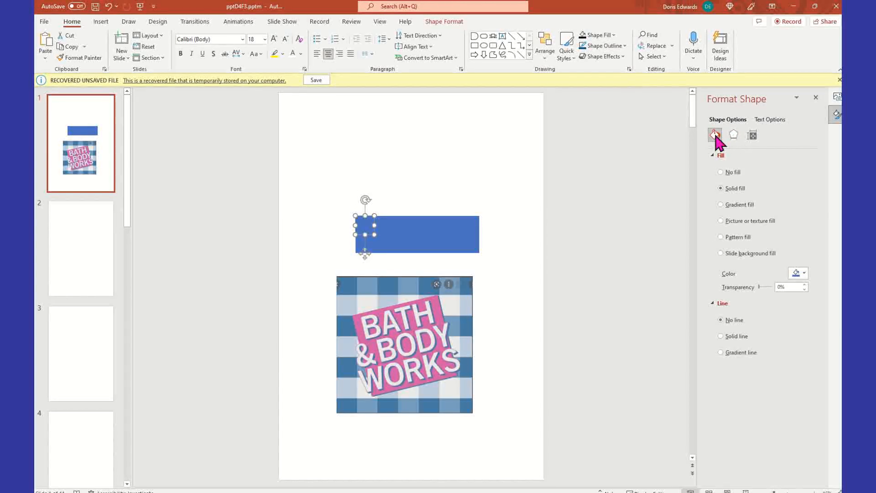
pyautogui.click(805, 274)
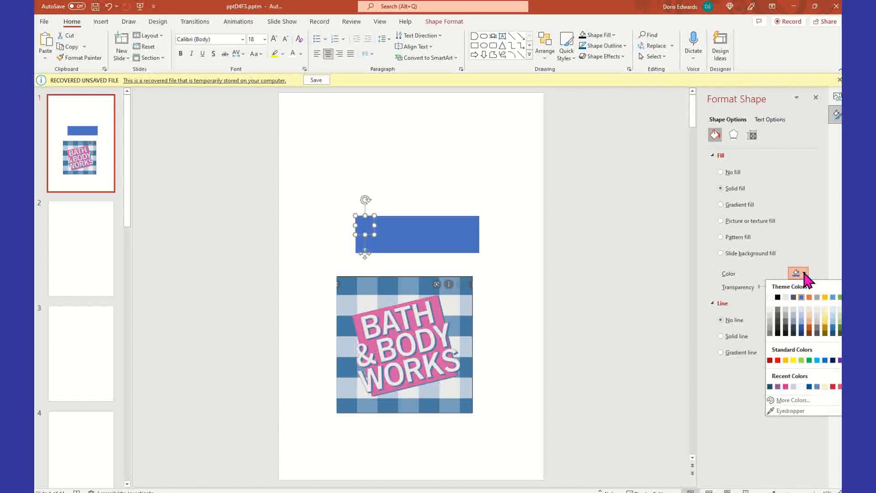
pyautogui.click(788, 411)
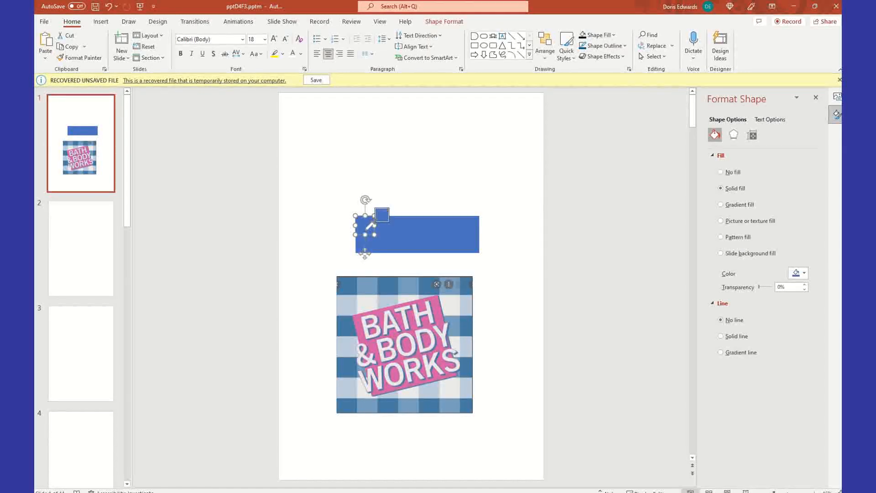
pyautogui.click(352, 277)
pyautogui.click(509, 256)
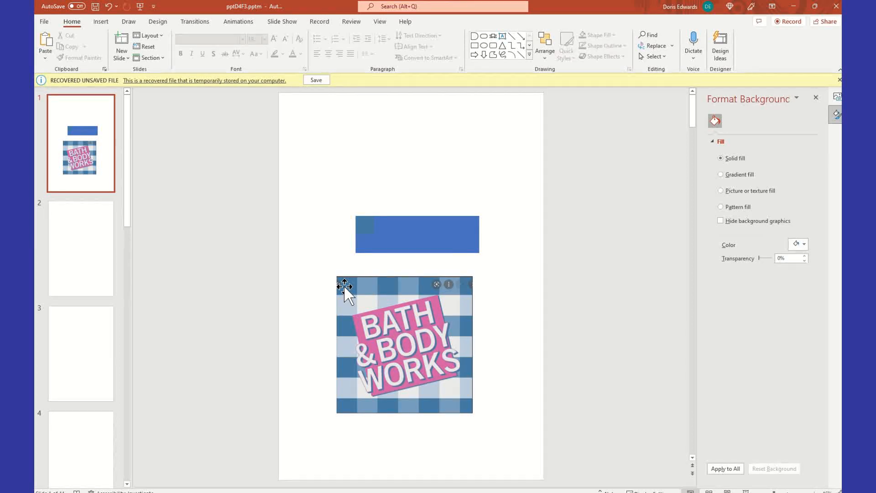
# - Fill the upper row's second square with the lighter blue sampled from the logo's second check using the Eyedropper
pyautogui.click(382, 225)
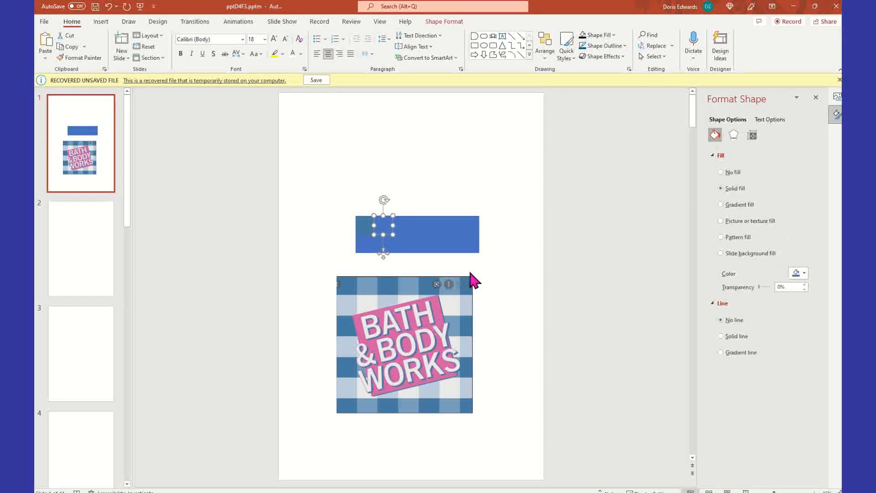
pyautogui.click(804, 274)
pyautogui.click(791, 412)
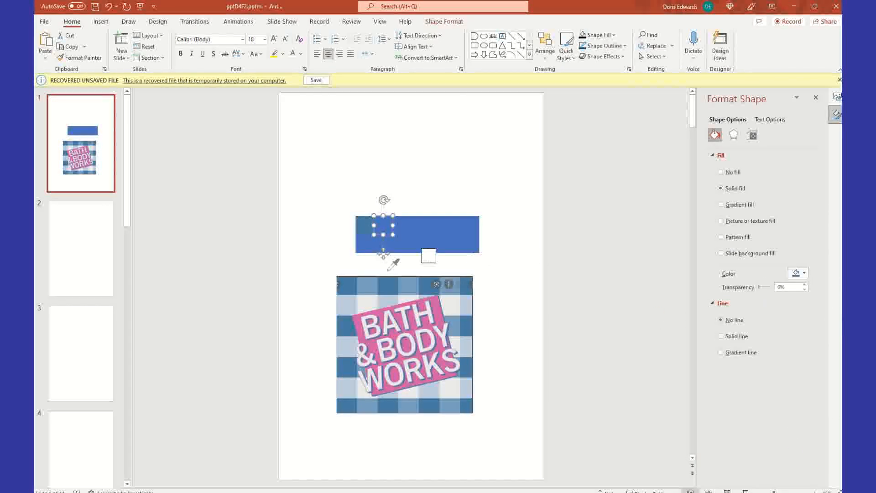
pyautogui.click(367, 289)
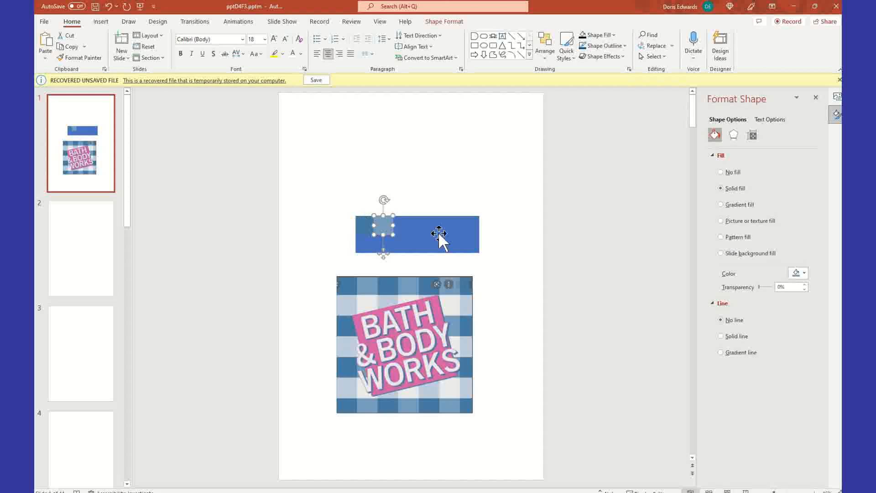
# - Fill the upper row's third square with the recent dark blue and the fourth with the recent lighter blue
pyautogui.click(401, 226)
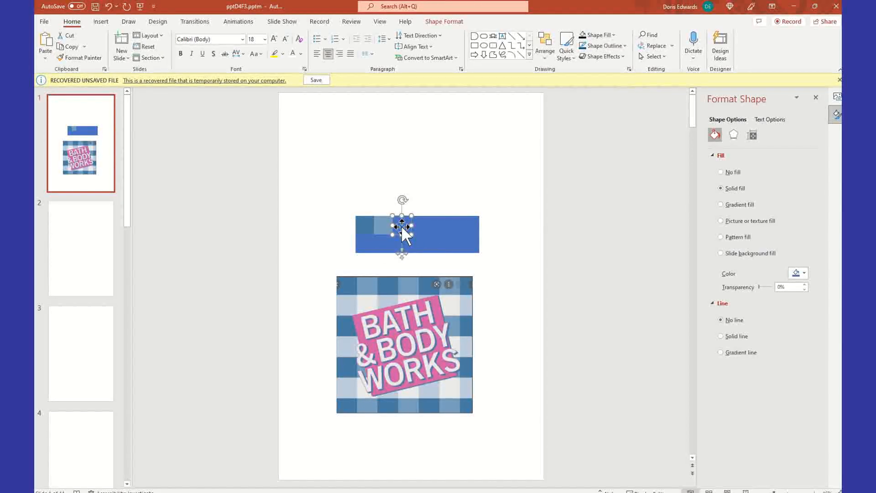
pyautogui.click(803, 274)
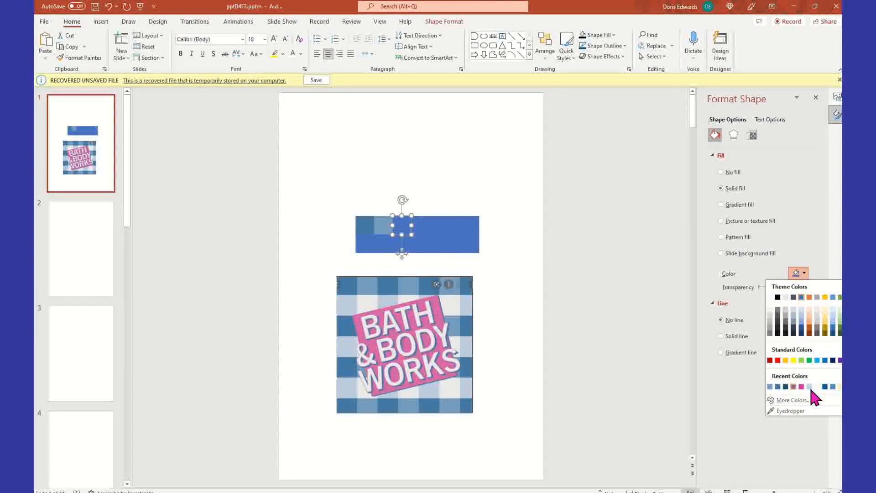
pyautogui.click(777, 387)
pyautogui.moveTo(423, 227); pyautogui.dragTo(442, 227)
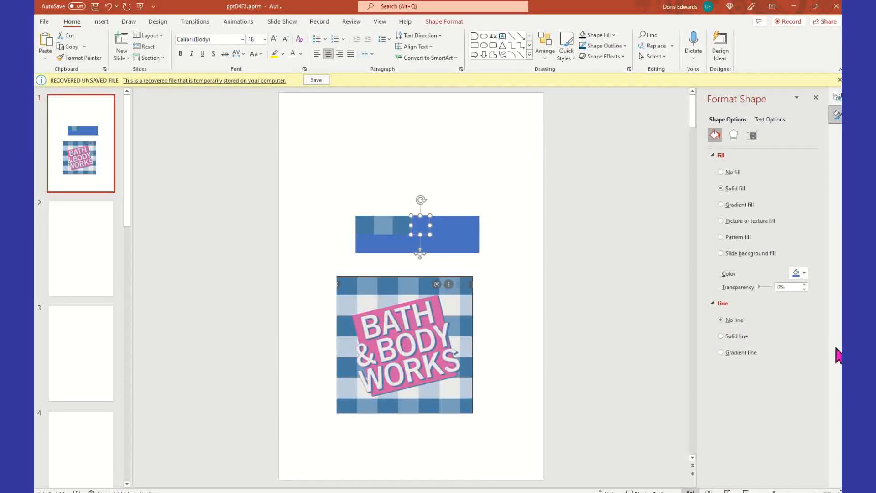
pyautogui.click(804, 273)
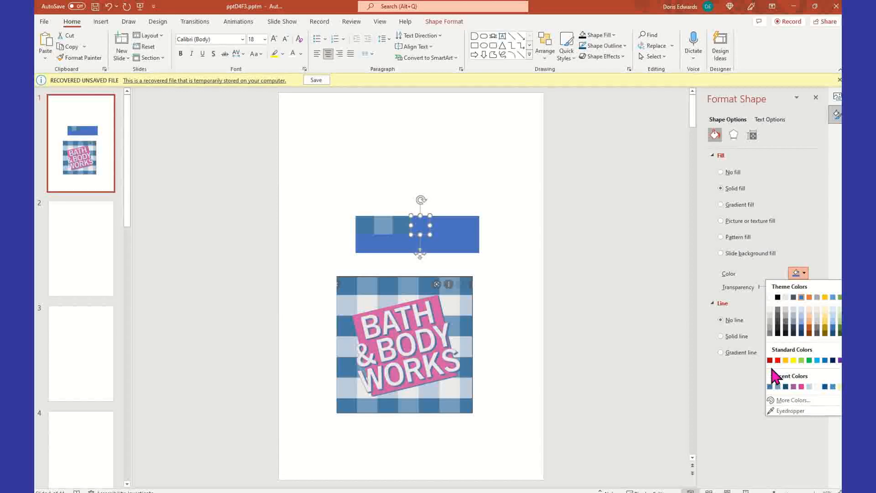
pyautogui.click(778, 387)
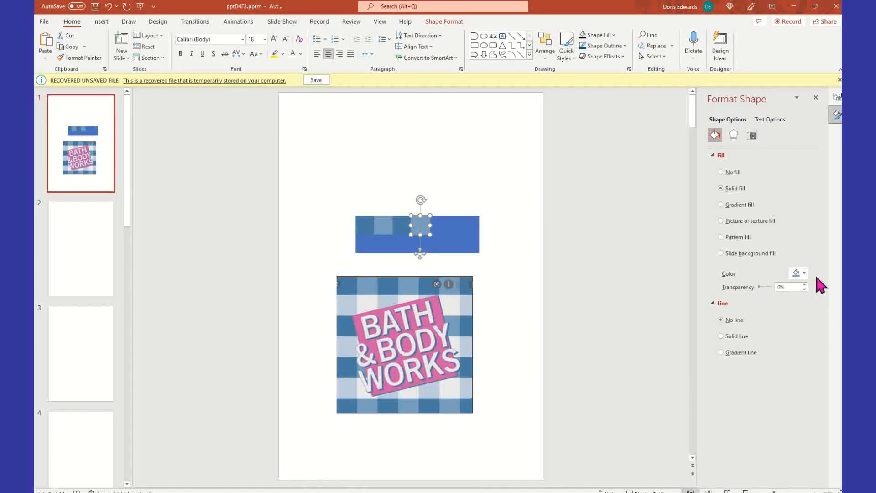
# - Fill the upper row's fifth square with the recent dark blue and the sixth with the recent lighter blue
pyautogui.moveTo(417, 228); pyautogui.dragTo(436, 228)
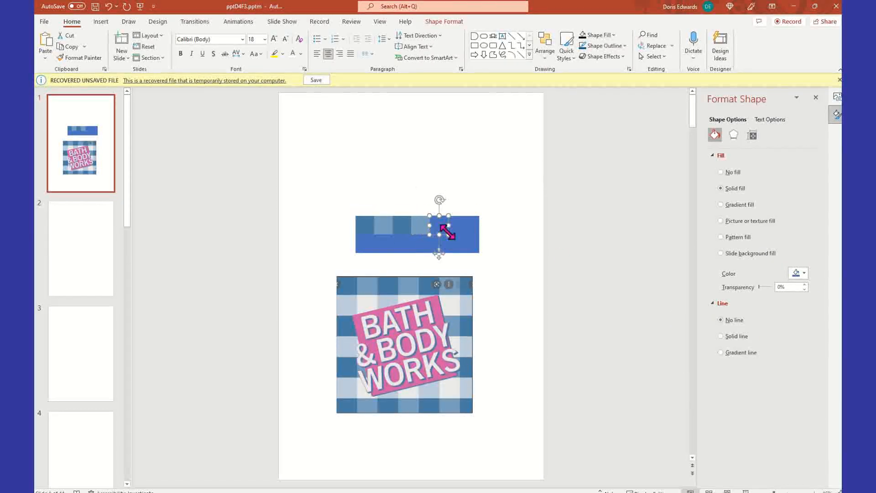
pyautogui.click(804, 273)
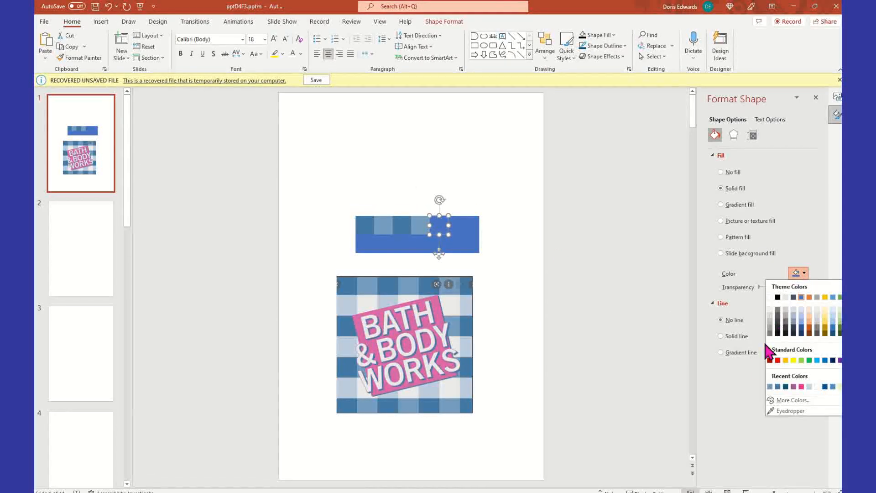
pyautogui.click(778, 387)
pyautogui.moveTo(455, 224); pyautogui.dragTo(473, 224)
pyautogui.click(804, 273)
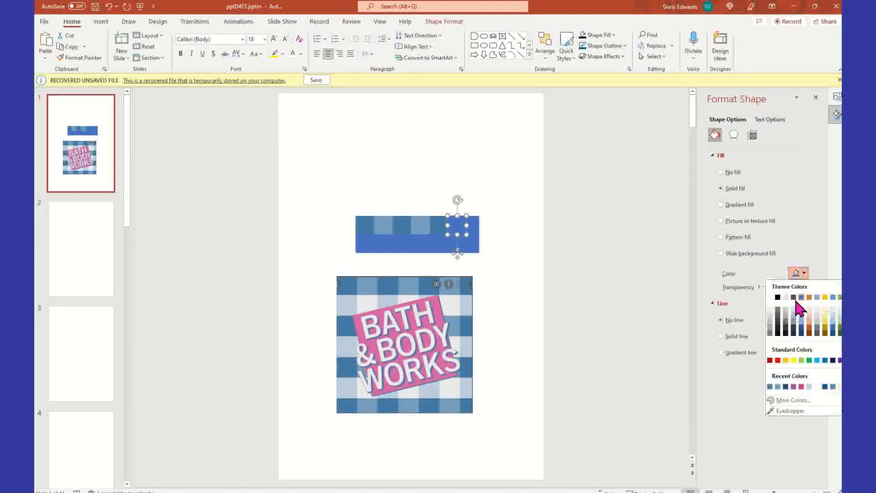
pyautogui.click(778, 387)
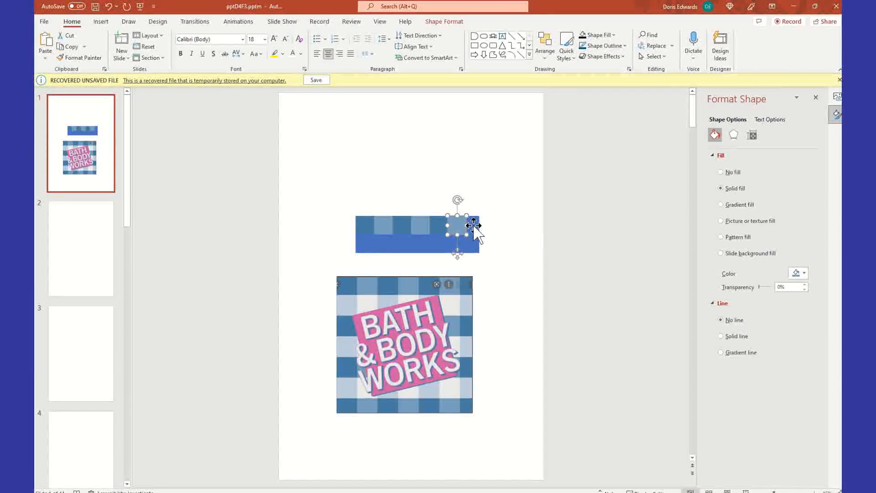
# - Fill the narrow seventh square at the end of the upper row with the recent dark blue
pyautogui.moveTo(474, 225); pyautogui.dragTo(492, 225)
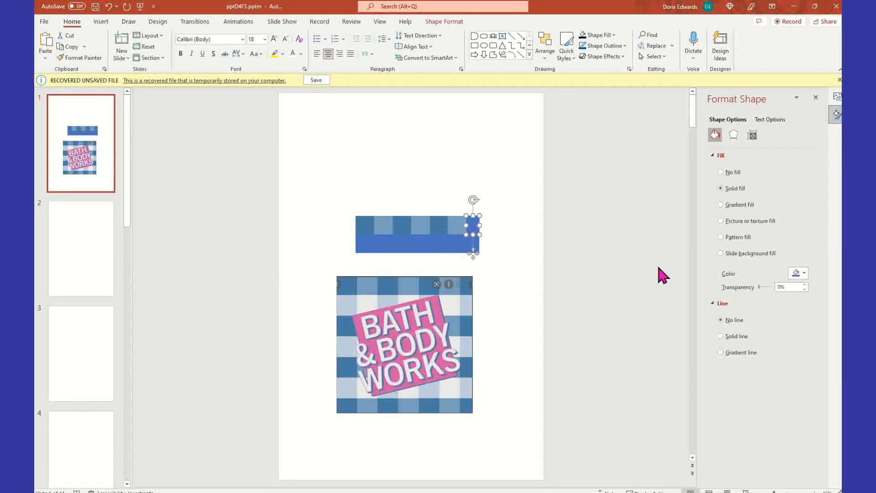
pyautogui.click(803, 274)
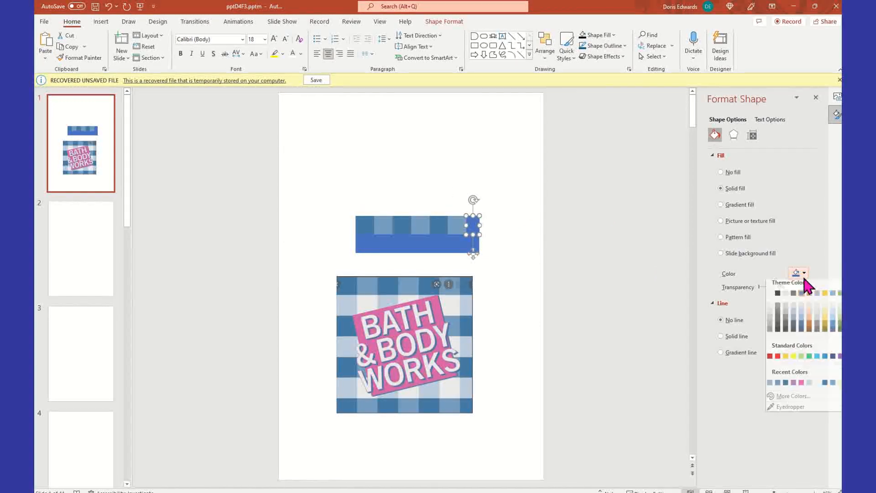
pyautogui.click(778, 388)
pyautogui.click(519, 181)
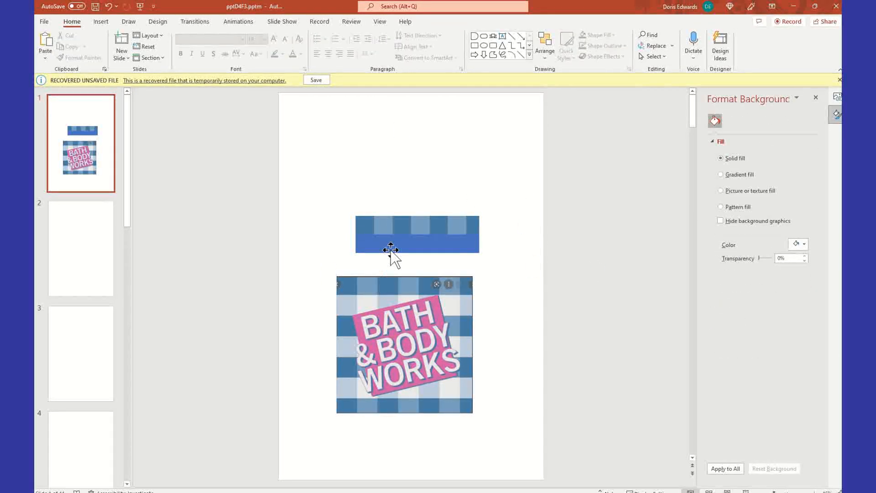
# - Fill the lower row's first square with the pale blue sampled from the first check in the logo's second row using the Eyedropper
pyautogui.click(363, 248)
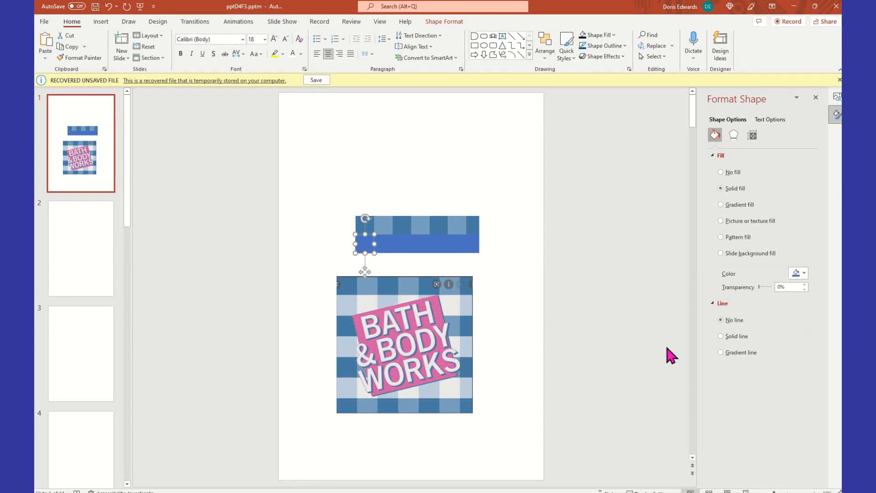
pyautogui.click(802, 273)
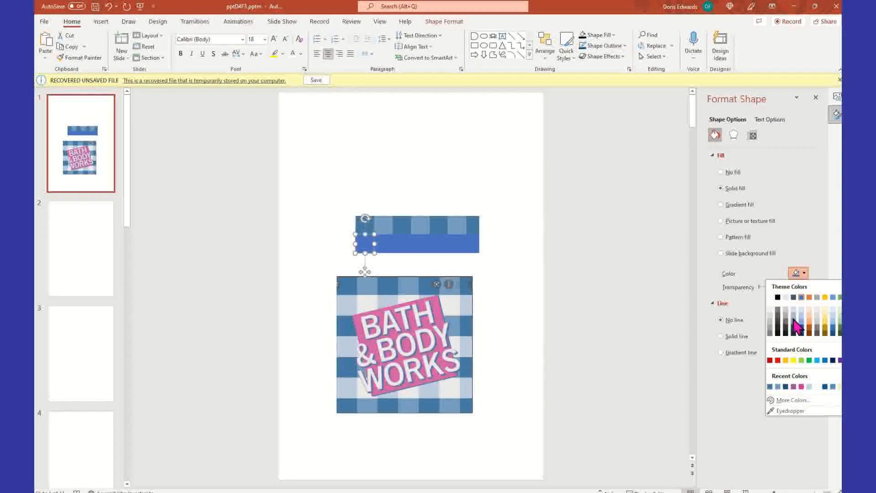
pyautogui.click(781, 410)
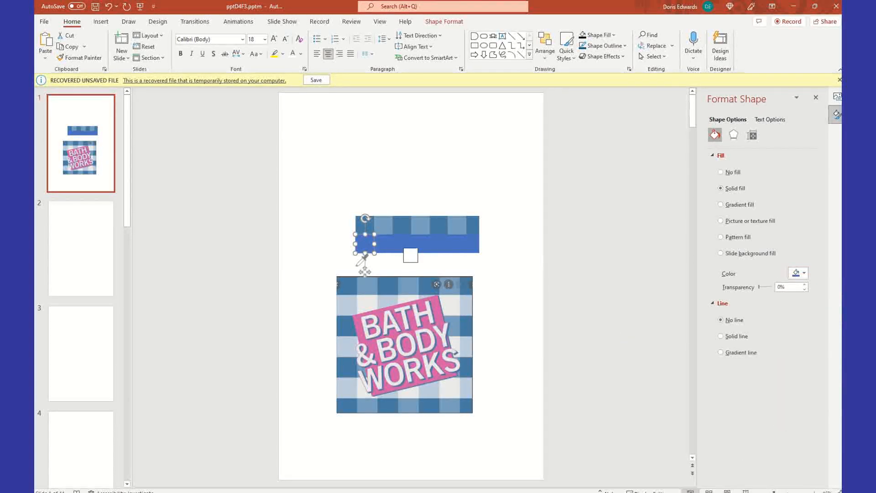
pyautogui.click(348, 308)
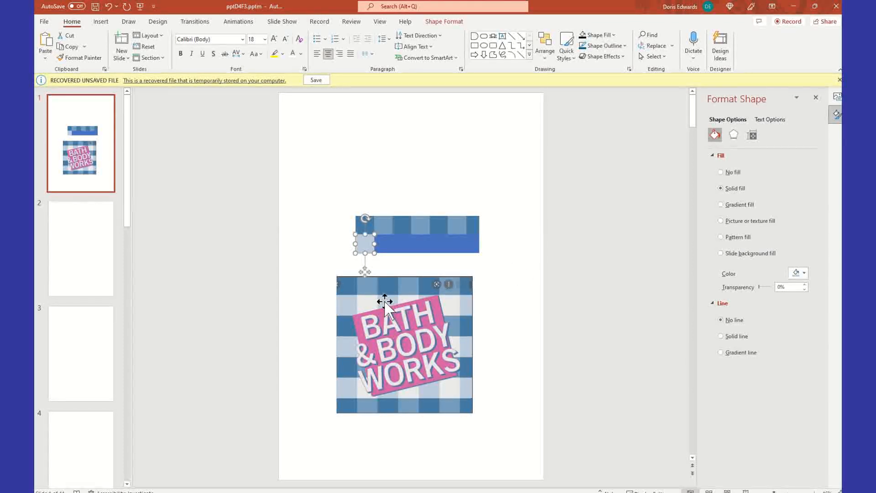
pyautogui.click(550, 291)
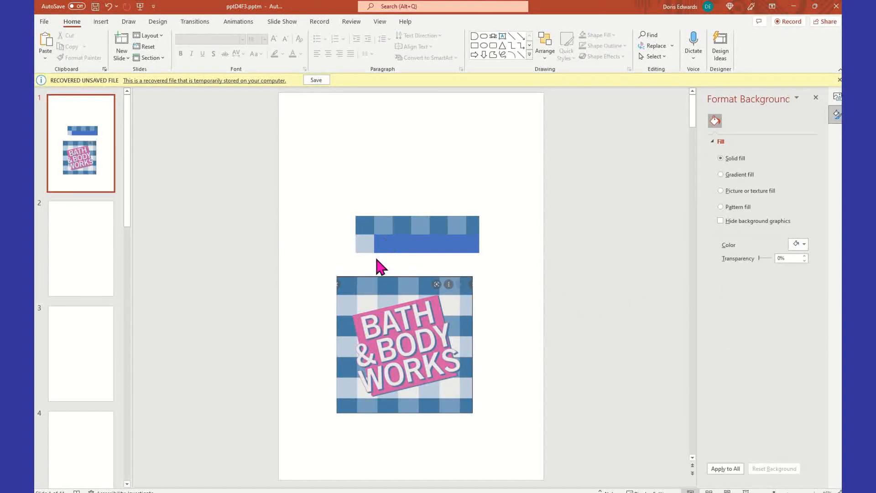
# - Fill the lower row's second square with the off-white sampled from the second check in the logo's second row using the Eyedropper
pyautogui.click(388, 247)
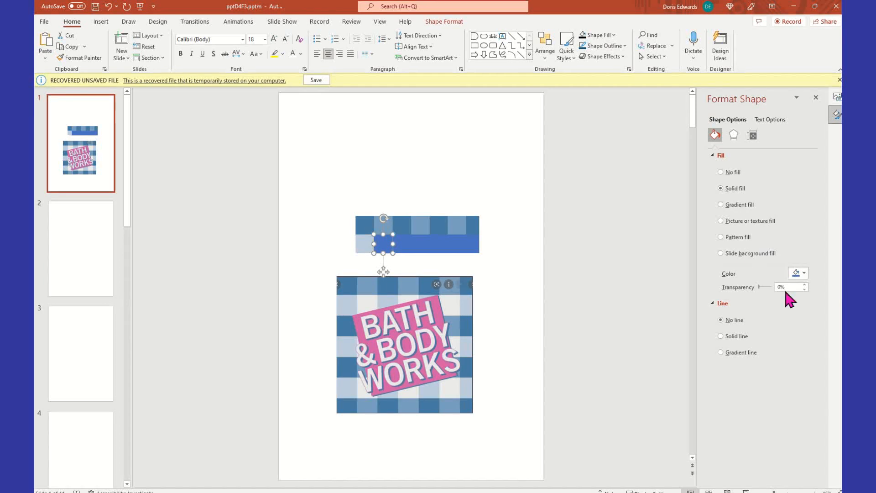
pyautogui.click(805, 275)
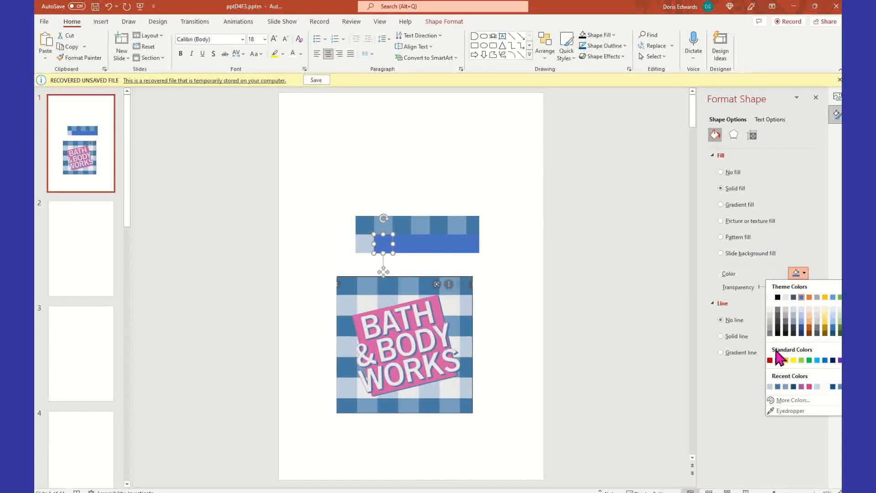
pyautogui.click(787, 409)
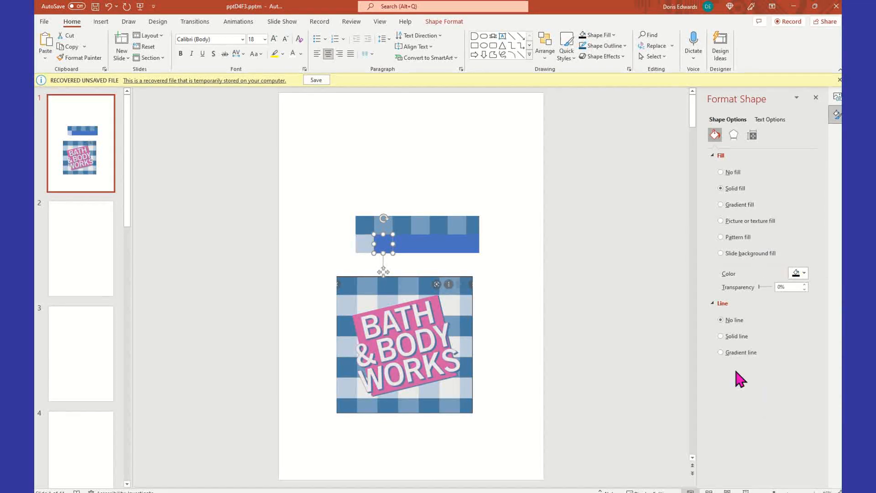
pyautogui.click(370, 310)
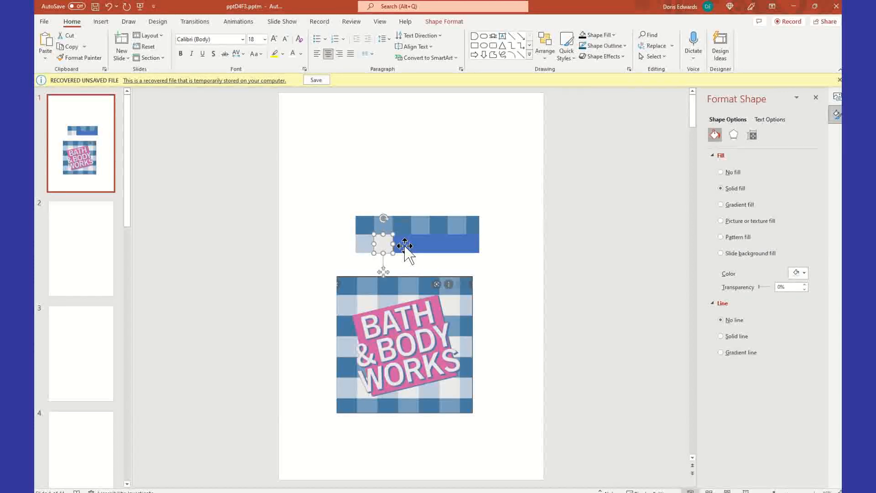
# - Fill the lower row's third square with the recent pale blue and the fourth with the recent off-white
pyautogui.hotkey('ctrl', 'z')
pyautogui.hotkey('ctrl', 'z')
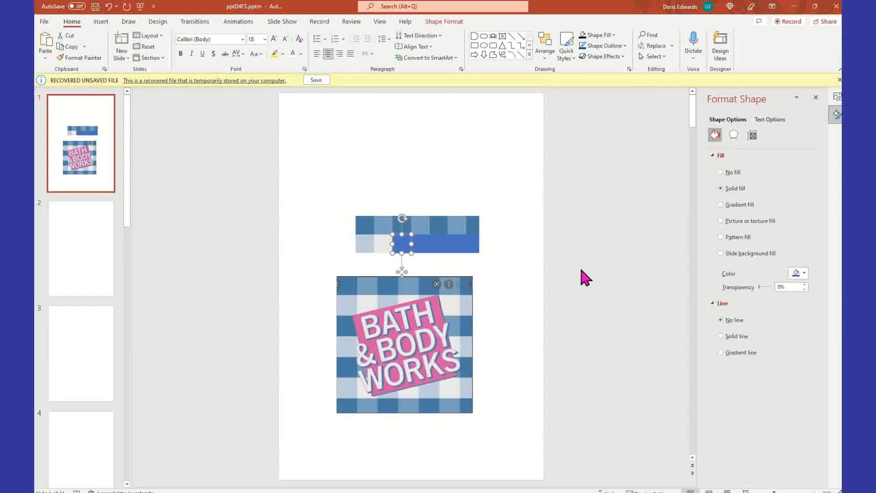
pyautogui.click(805, 273)
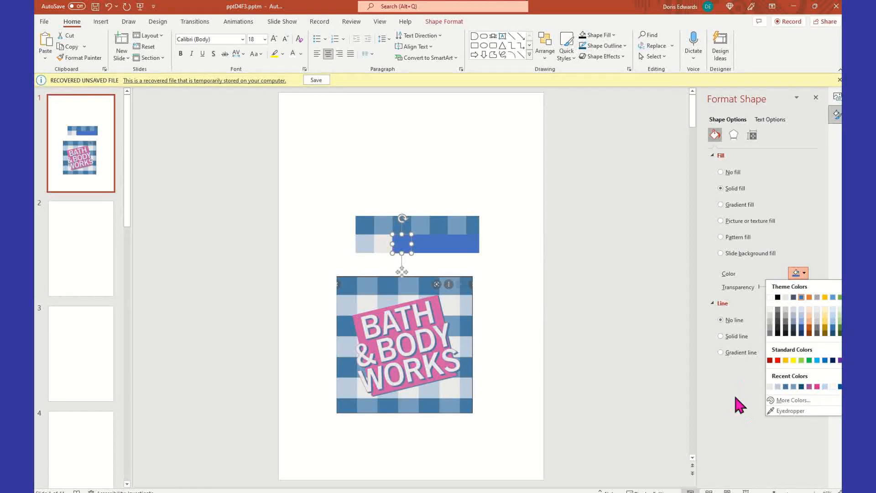
pyautogui.click(777, 386)
pyautogui.click(425, 244)
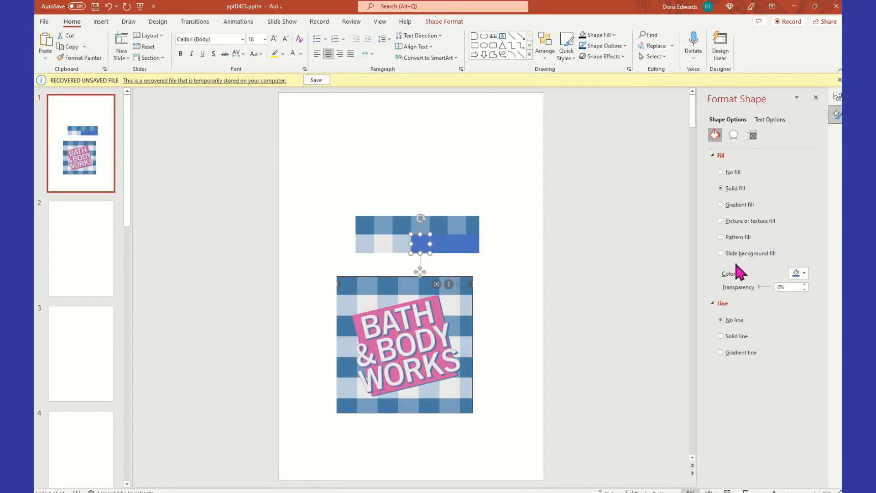
pyautogui.click(806, 274)
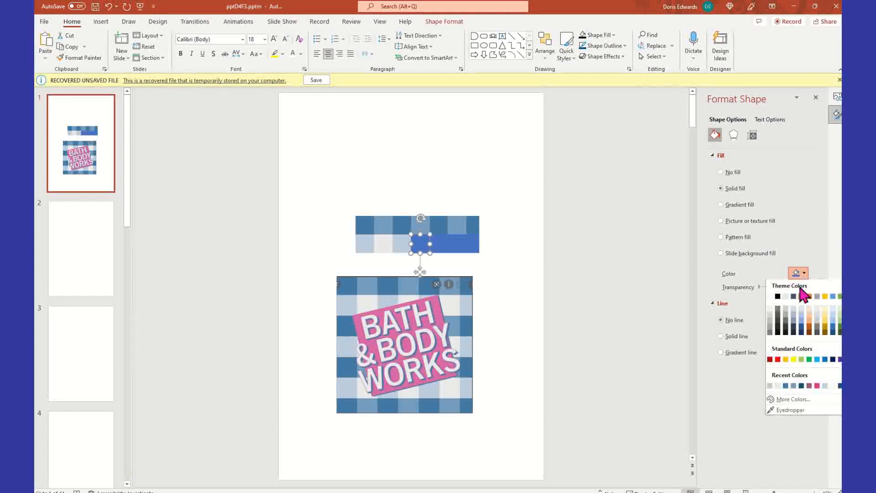
pyautogui.click(777, 388)
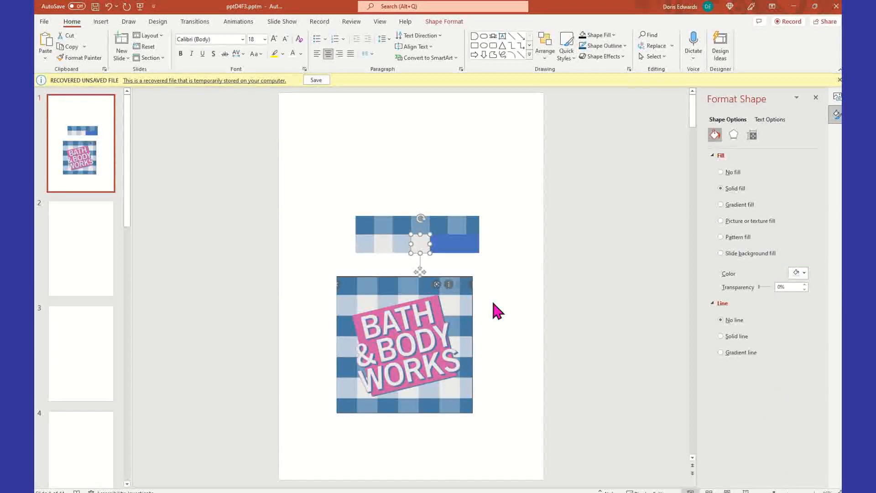
# - Fill the lower row's fifth square with the recent pale blue and the sixth with the recent off-white
pyautogui.click(440, 244)
pyautogui.click(804, 273)
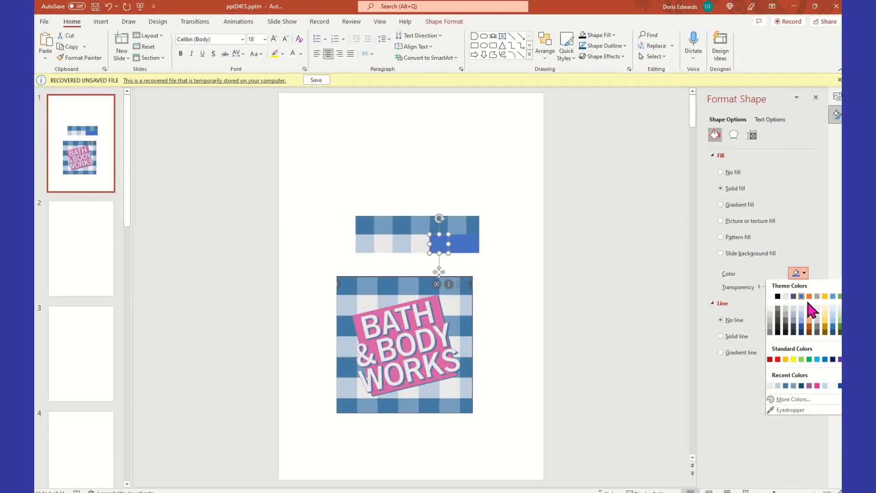
pyautogui.click(777, 387)
pyautogui.click(457, 245)
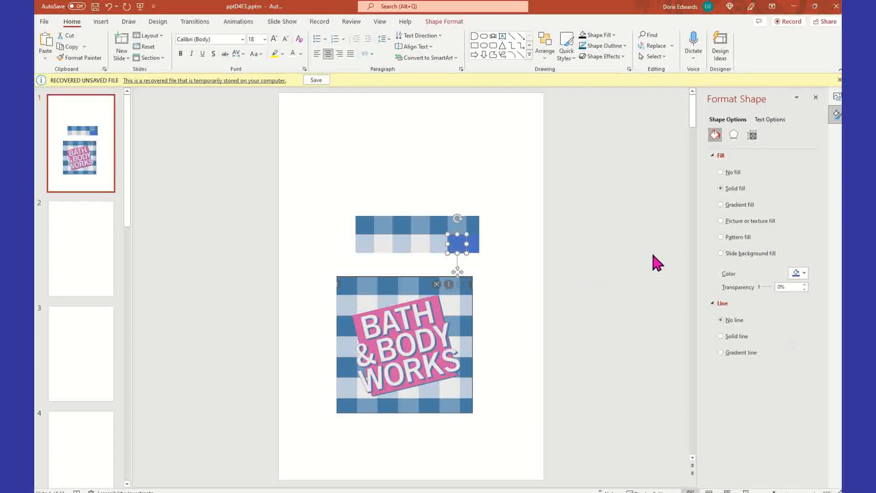
pyautogui.click(800, 274)
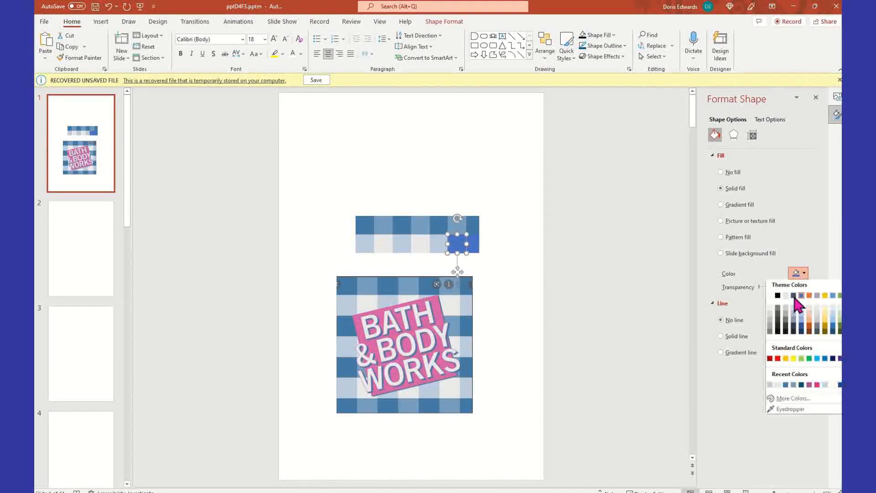
pyautogui.click(776, 384)
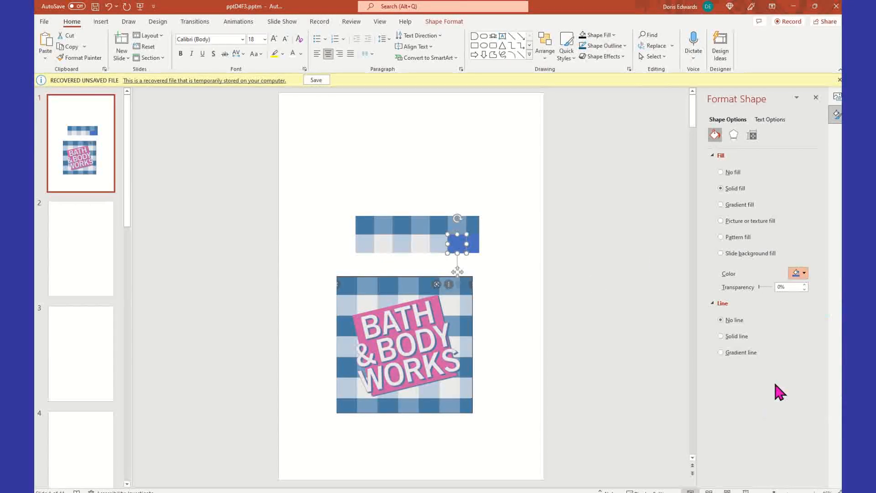
# - Fill the narrow seventh square at the end of the lower row with the recent pale blue
pyautogui.click(473, 244)
pyautogui.click(802, 274)
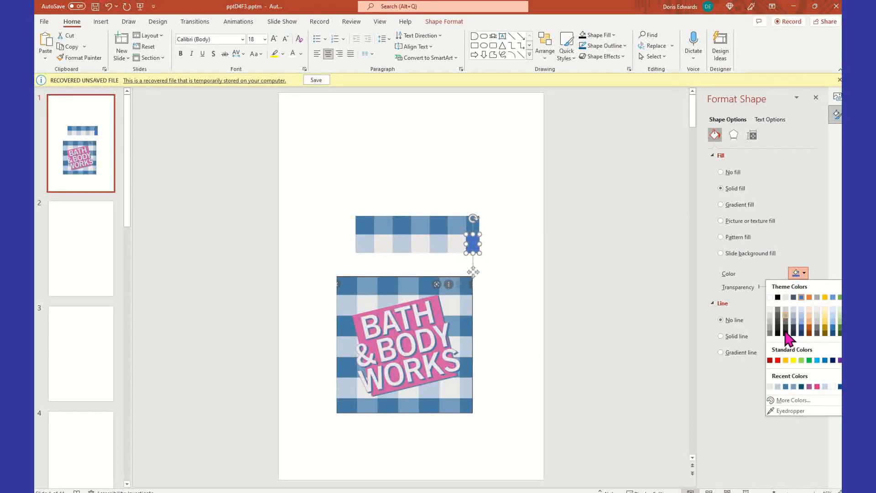
pyautogui.click(778, 387)
pyautogui.click(514, 284)
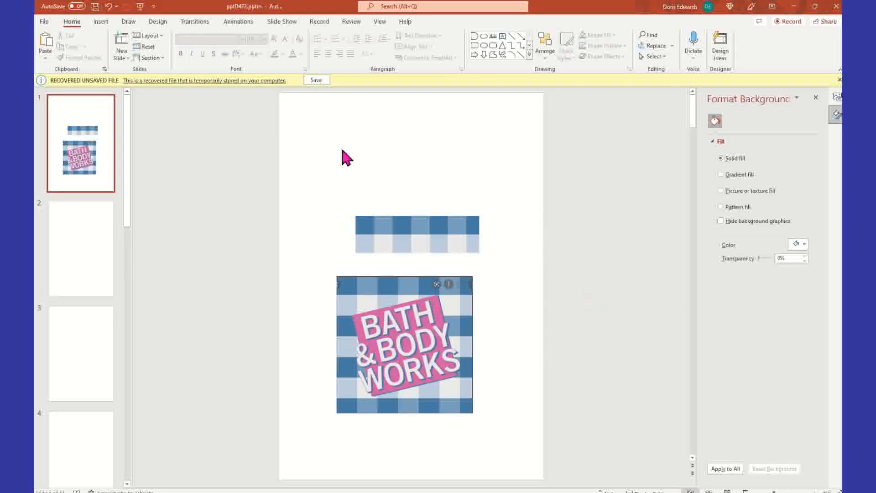
pyautogui.moveTo(361, 211); pyautogui.dragTo(497, 262)
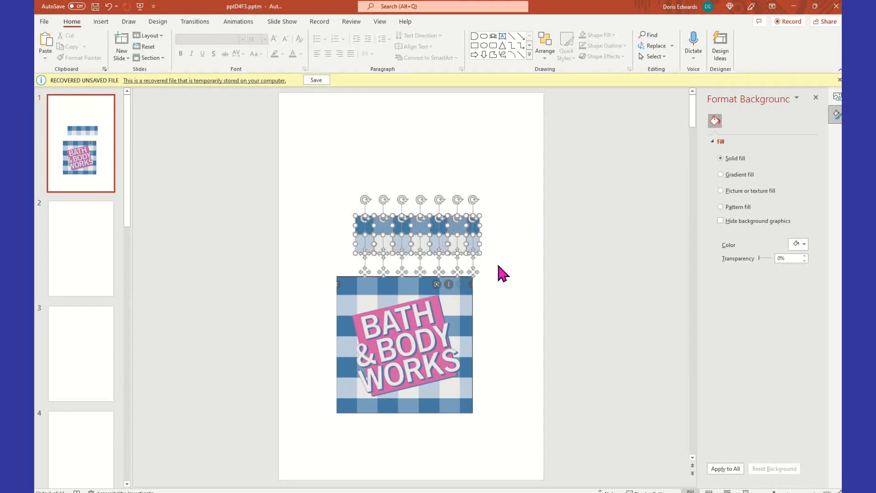
pyautogui.rightClick(463, 243)
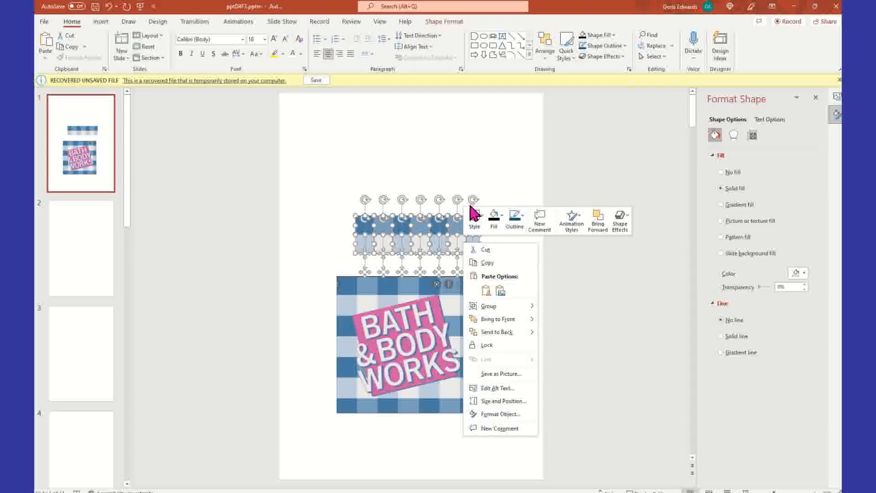
pyautogui.click(381, 196)
pyautogui.click(354, 176)
# - Copy all squares of both colored rows, paste them, and align the duplicate flush above the original pair
pyautogui.moveTo(332, 188); pyautogui.dragTo(515, 270)
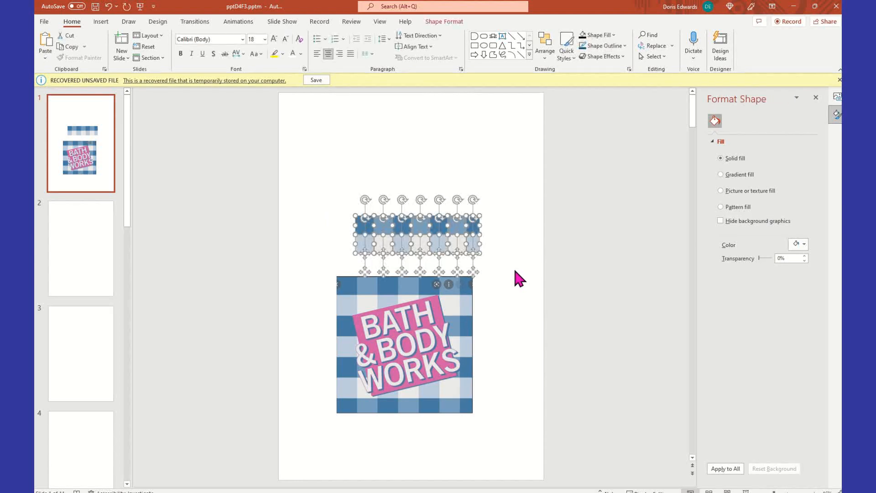
pyautogui.rightClick(476, 243)
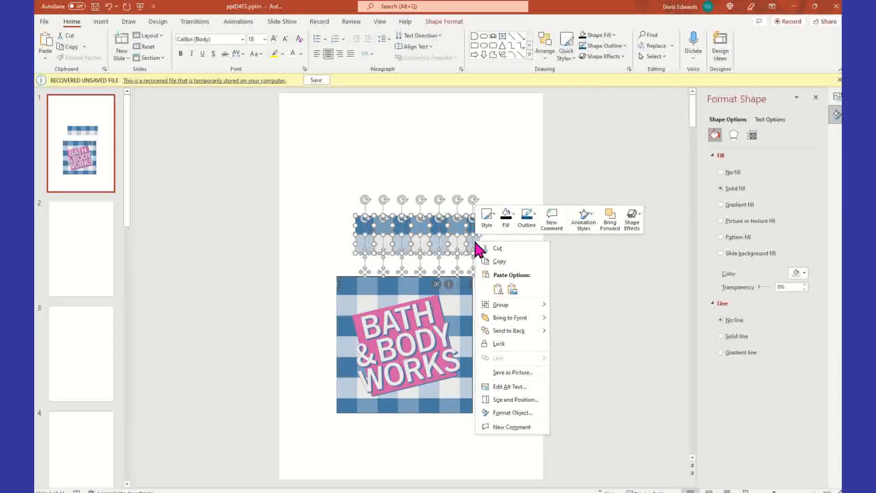
pyautogui.click(499, 261)
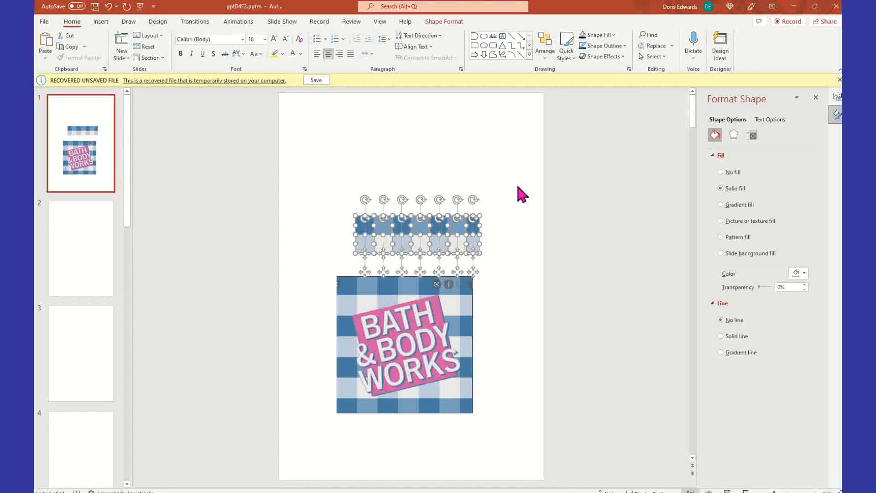
pyautogui.rightClick(402, 117)
pyautogui.click(425, 137)
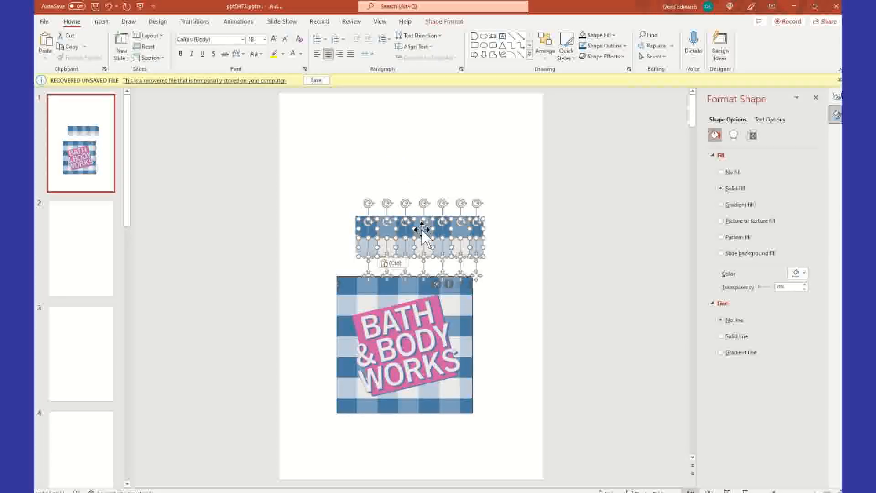
pyautogui.moveTo(425, 231); pyautogui.dragTo(420, 189)
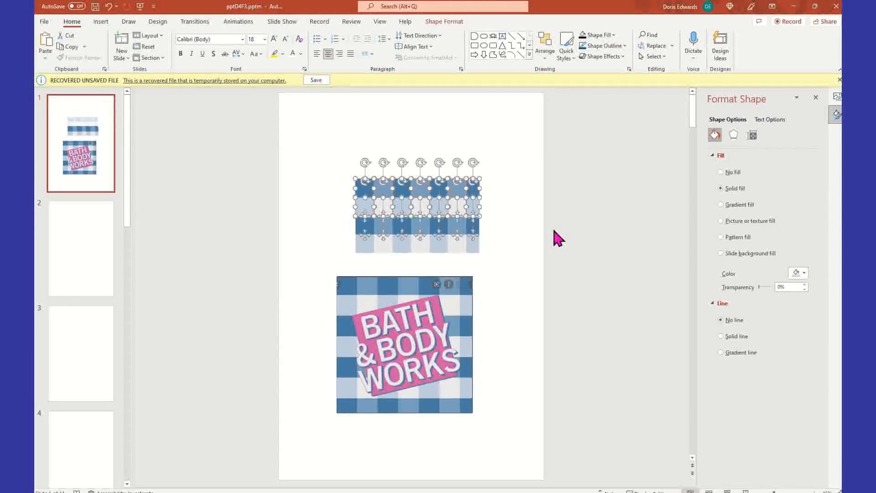
pyautogui.click(518, 236)
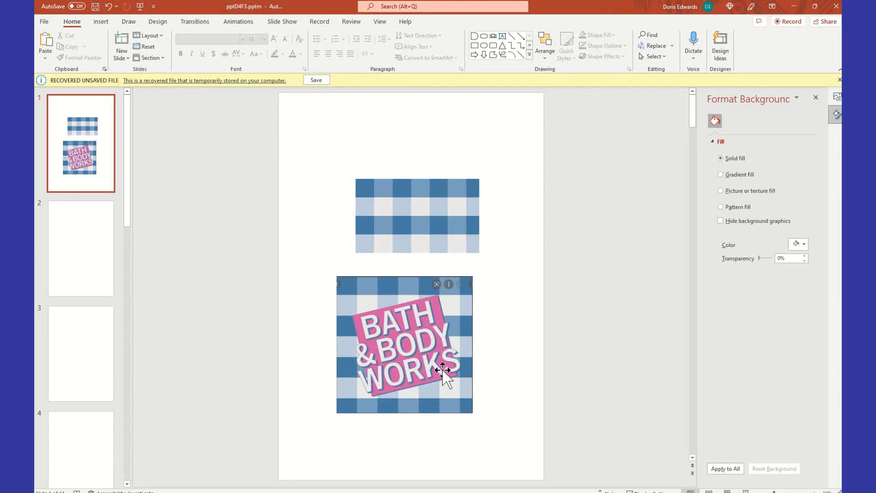
# - Paste another copy of the two colored rows and align it flush above the existing four rows
pyautogui.rightClick(418, 128)
pyautogui.click(442, 150)
pyautogui.moveTo(426, 239); pyautogui.dragTo(420, 154)
pyautogui.click(508, 212)
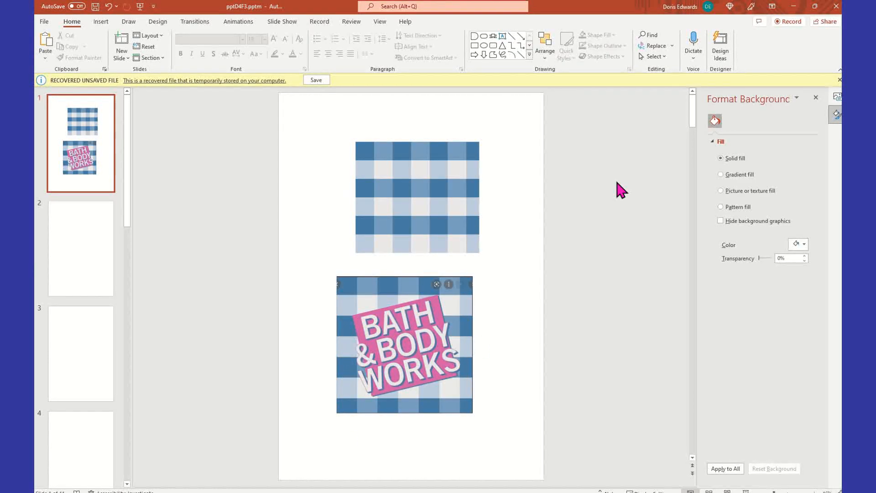
# - Copy all seven squares of the top blue row and paste the duplicate on the slide
pyautogui.moveTo(348, 133); pyautogui.dragTo(483, 163)
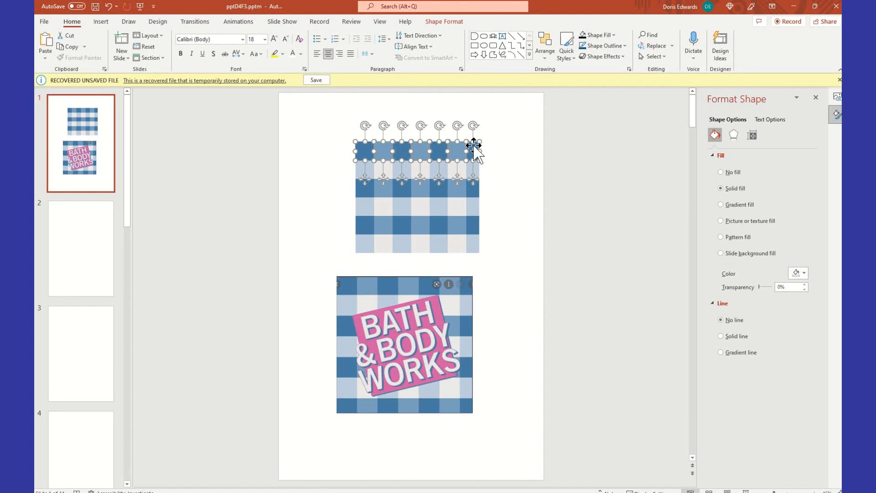
pyautogui.rightClick(475, 146)
pyautogui.click(497, 152)
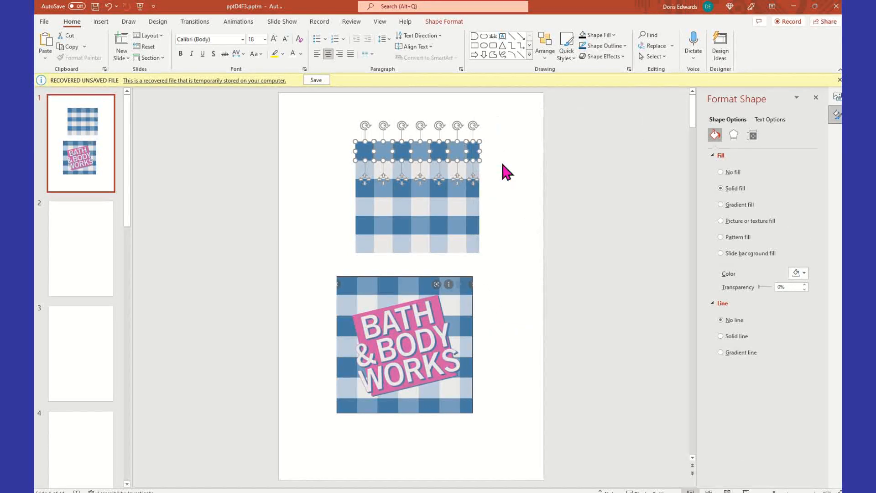
pyautogui.rightClick(506, 192)
pyautogui.click(524, 214)
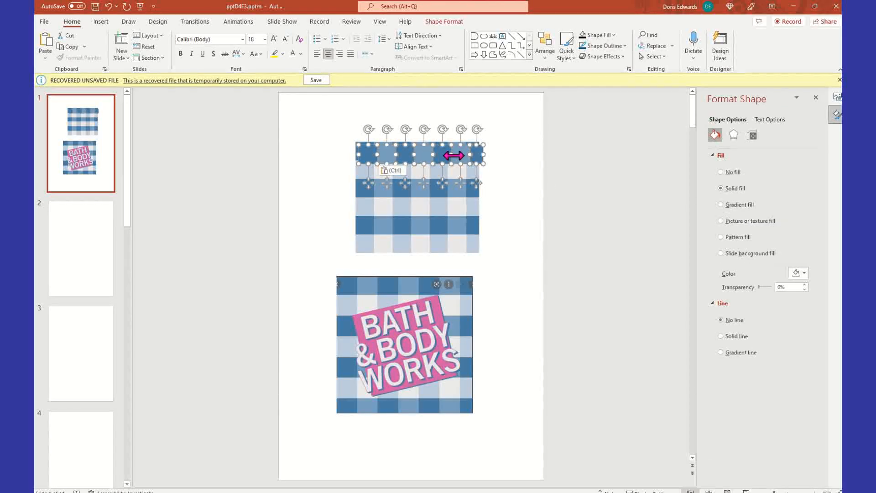
pyautogui.moveTo(461, 152); pyautogui.dragTo(460, 259)
pyautogui.click(520, 237)
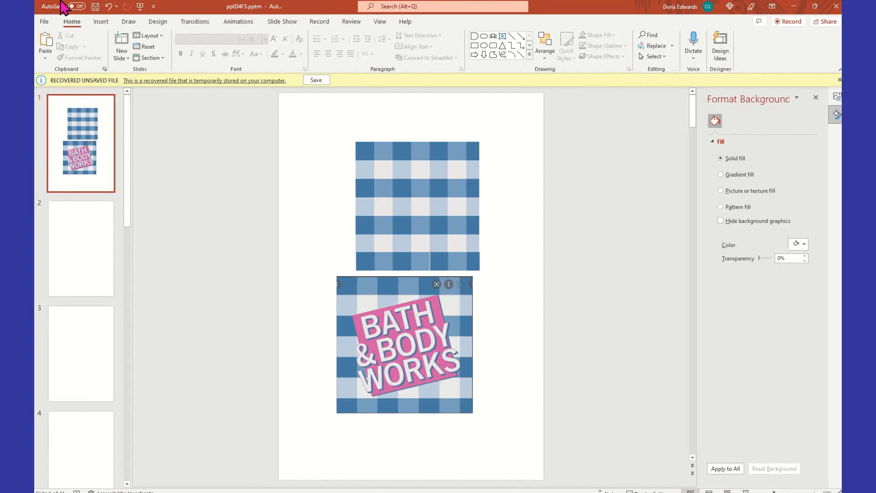
pyautogui.click(107, 7)
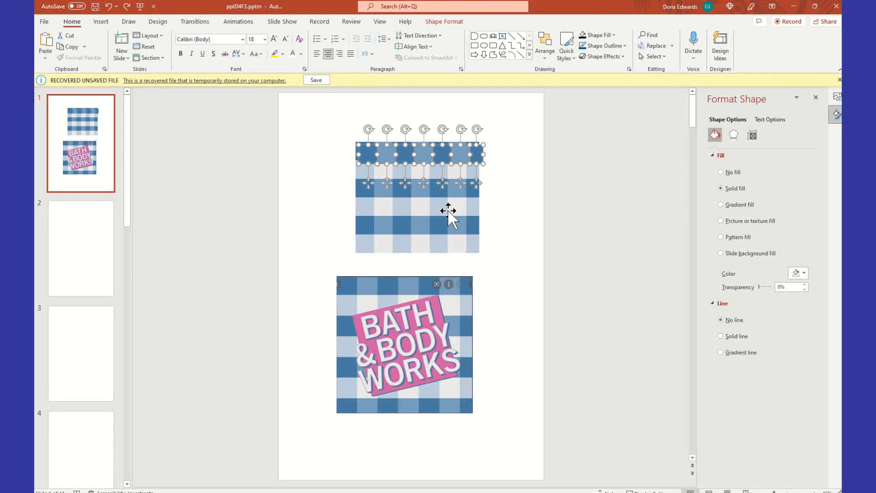
# - Move the pasted blue row flush beneath the lowest row and nudge its fifth square left to close the seam
pyautogui.moveTo(425, 154); pyautogui.dragTo(423, 264)
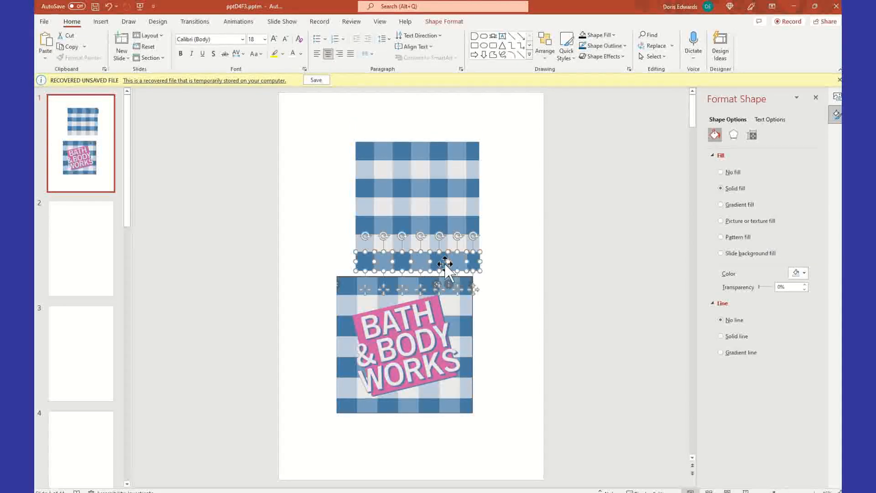
pyautogui.click(528, 231)
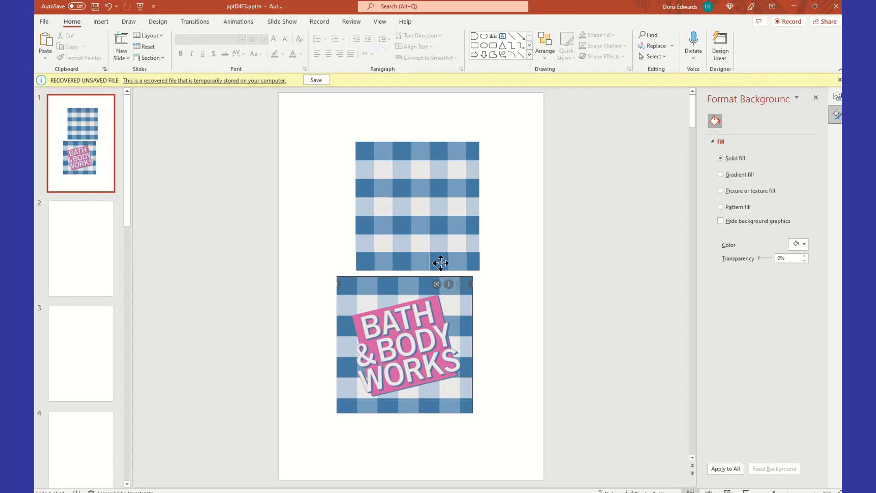
pyautogui.click(439, 261)
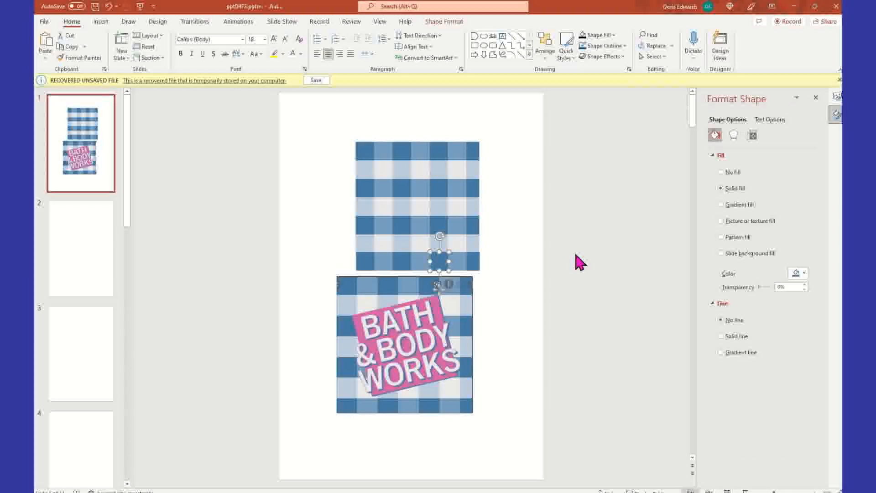
pyautogui.click(468, 288)
pyautogui.click(515, 319)
# - Resize the logo picture to match the checkered pattern's height and place it beyond the slide's right edge
pyautogui.moveTo(418, 340); pyautogui.dragTo(551, 214)
pyautogui.moveTo(622, 275); pyautogui.dragTo(616, 269)
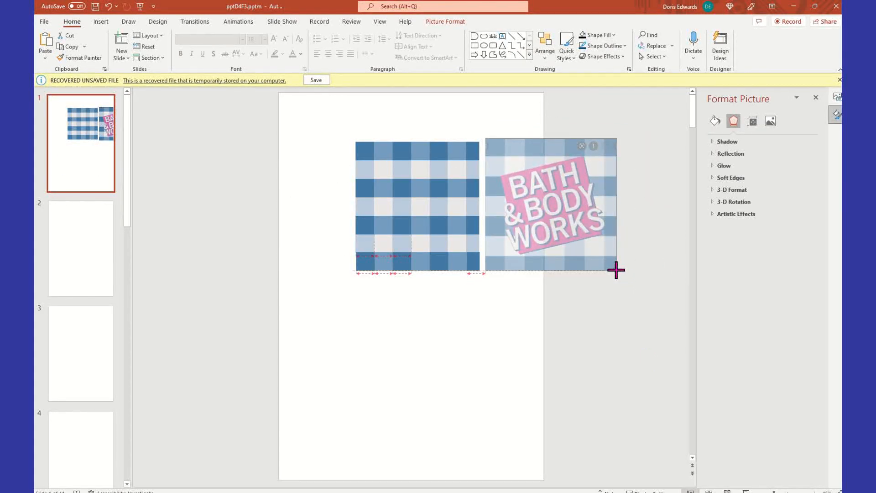
pyautogui.moveTo(617, 135); pyautogui.dragTo(613, 142)
pyautogui.click(614, 338)
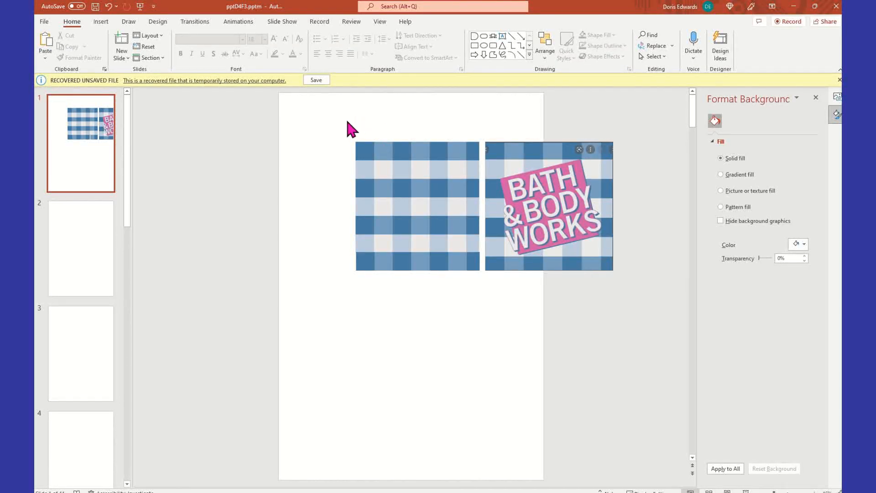
pyautogui.moveTo(548, 164); pyautogui.dragTo(634, 160)
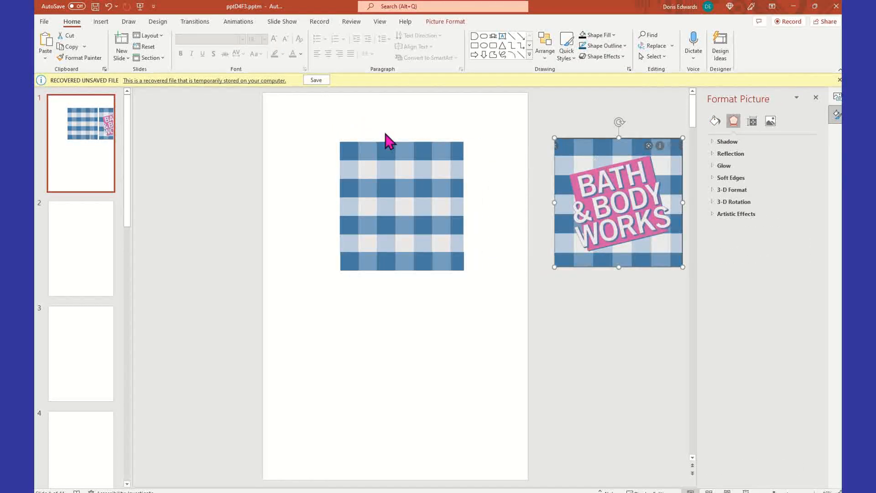
# - Copy all squares of the checkered pattern from slide 1 and paste them on slide 2
pyautogui.moveTo(312, 113); pyautogui.dragTo(507, 335)
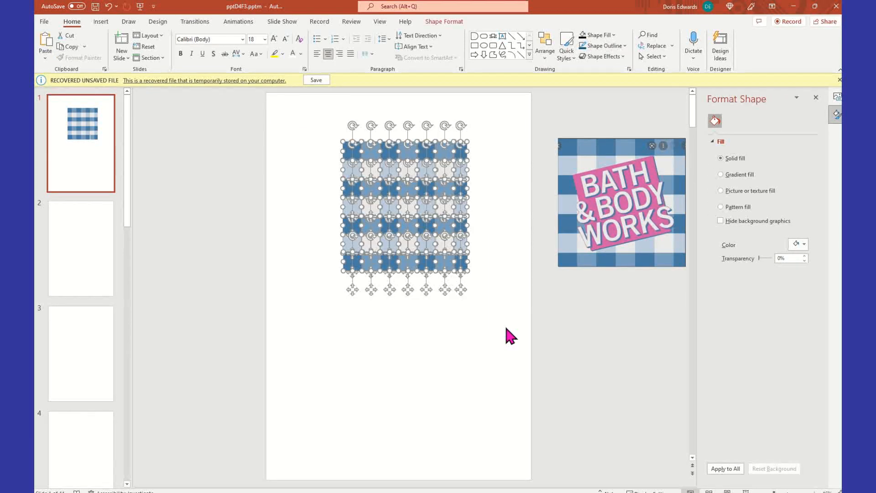
pyautogui.rightClick(464, 195)
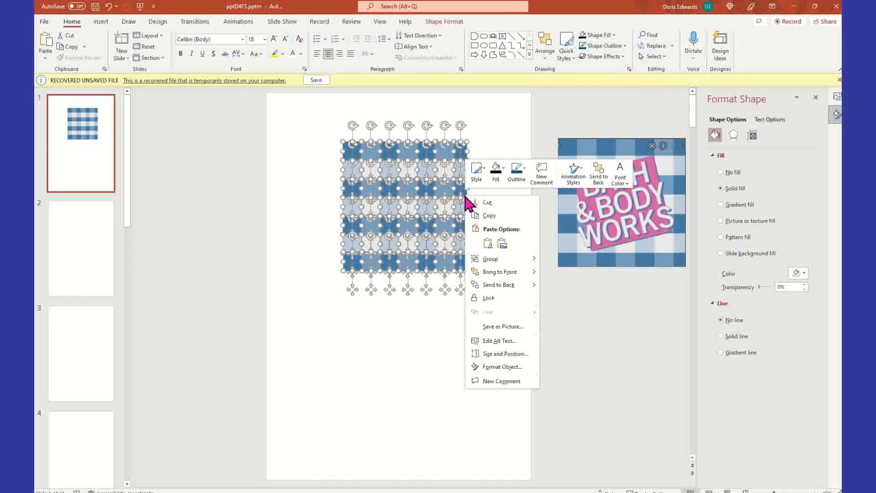
pyautogui.click(497, 220)
pyautogui.click(86, 214)
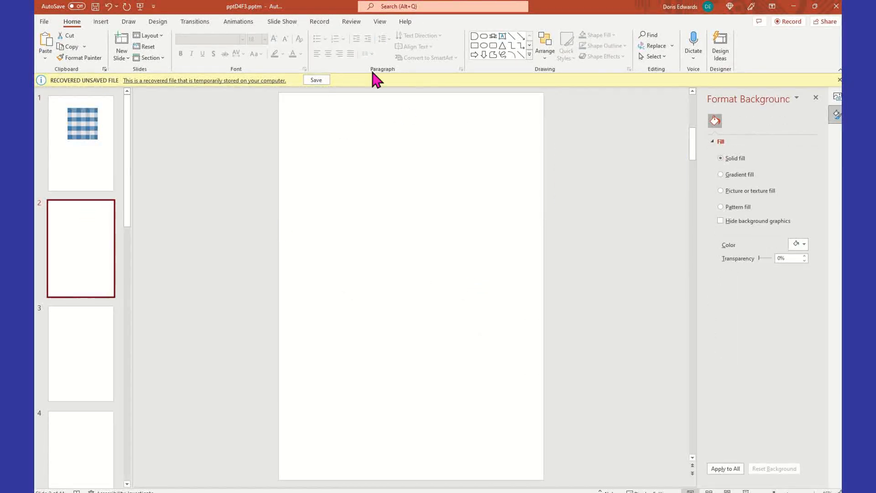
pyautogui.rightClick(343, 137)
pyautogui.click(368, 159)
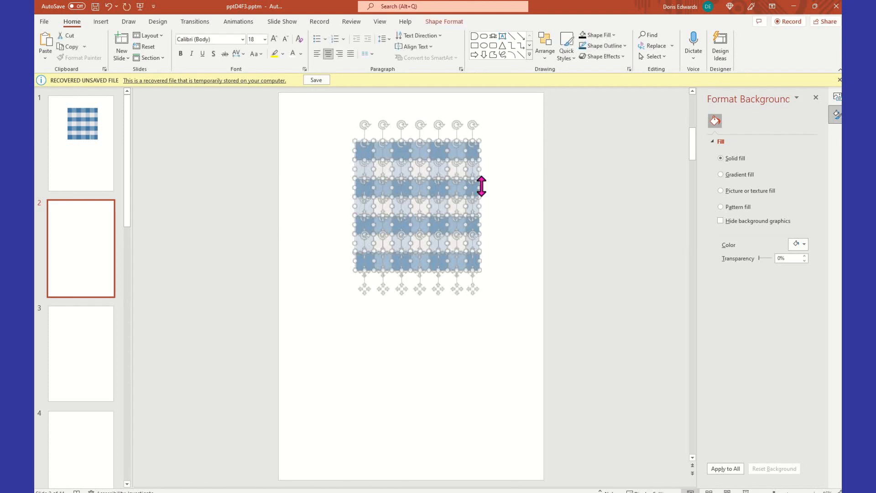
# - Group all squares of the checkered pattern on slide 2 and move the group slightly down and left
pyautogui.click(96, 159)
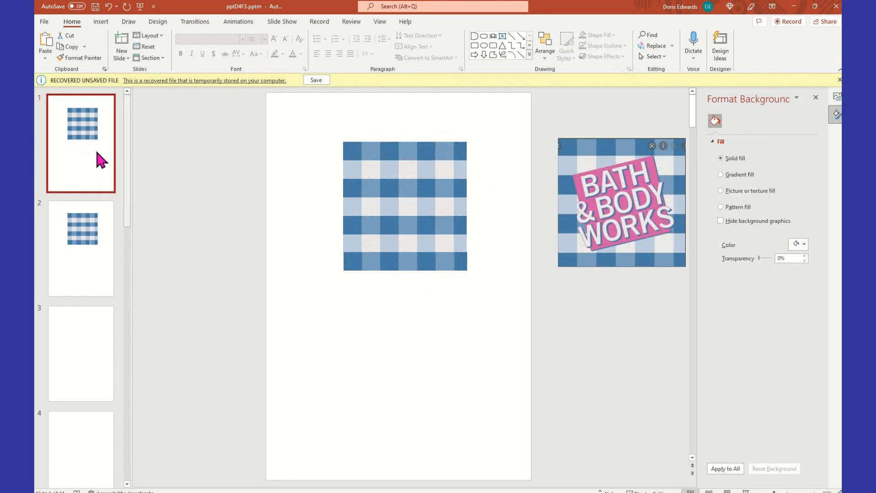
pyautogui.click(108, 255)
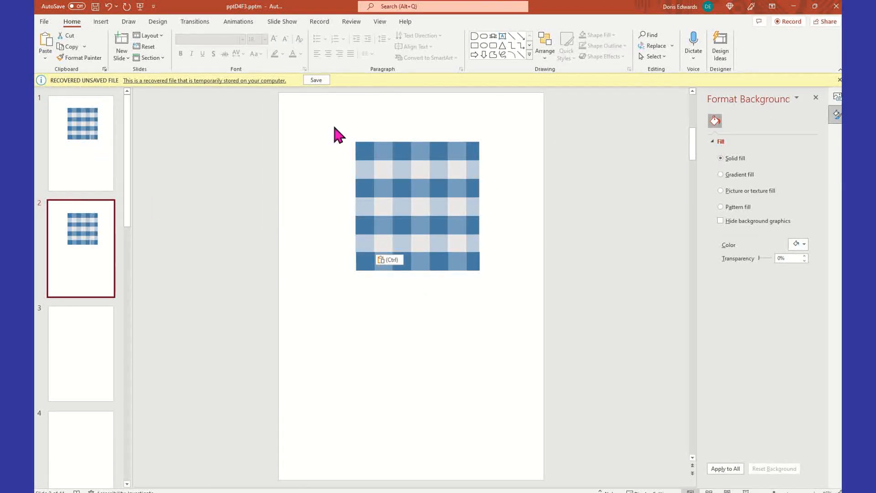
pyautogui.moveTo(334, 124); pyautogui.dragTo(512, 291)
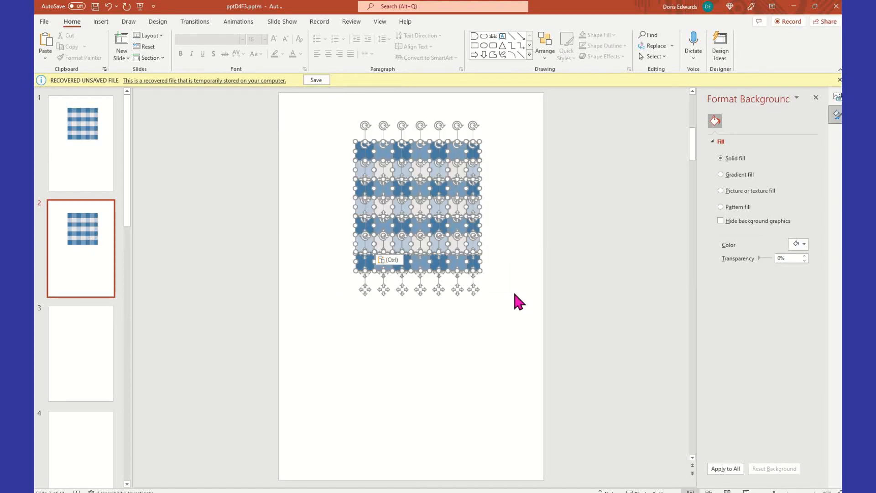
pyautogui.rightClick(451, 194)
pyautogui.moveTo(487, 262)
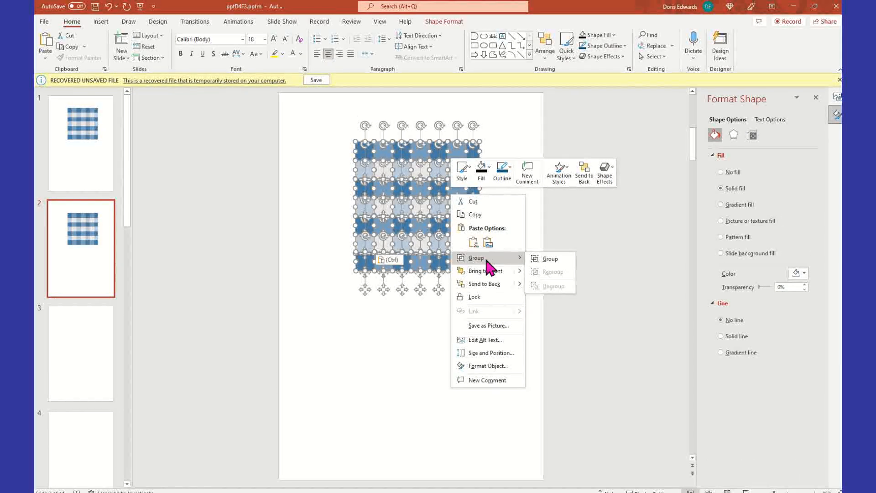
pyautogui.click(549, 264)
pyautogui.click(515, 191)
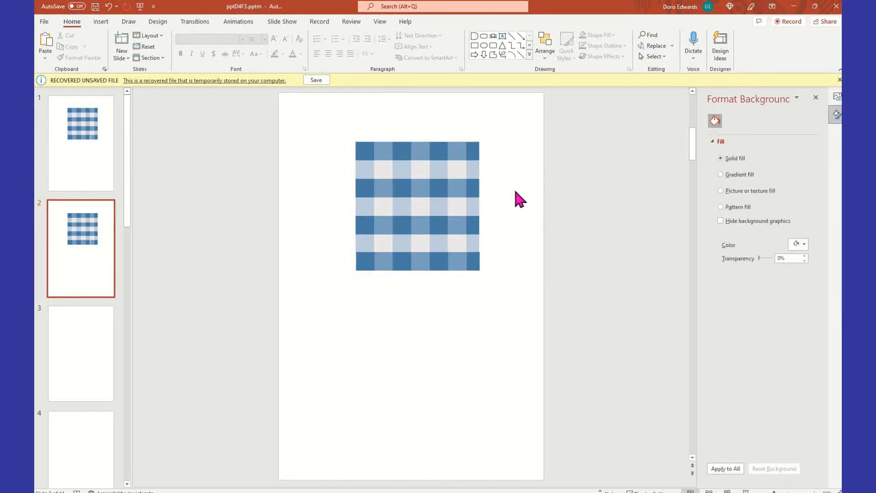
pyautogui.moveTo(423, 174); pyautogui.dragTo(395, 193)
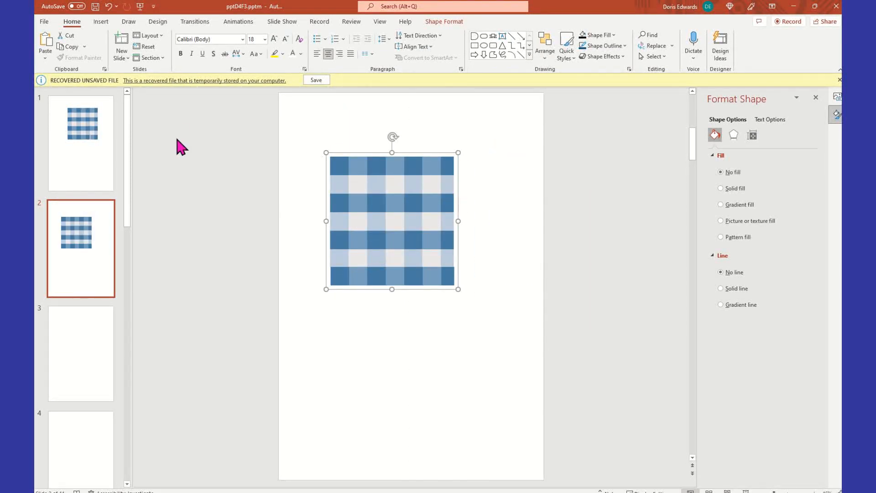
pyautogui.click(97, 149)
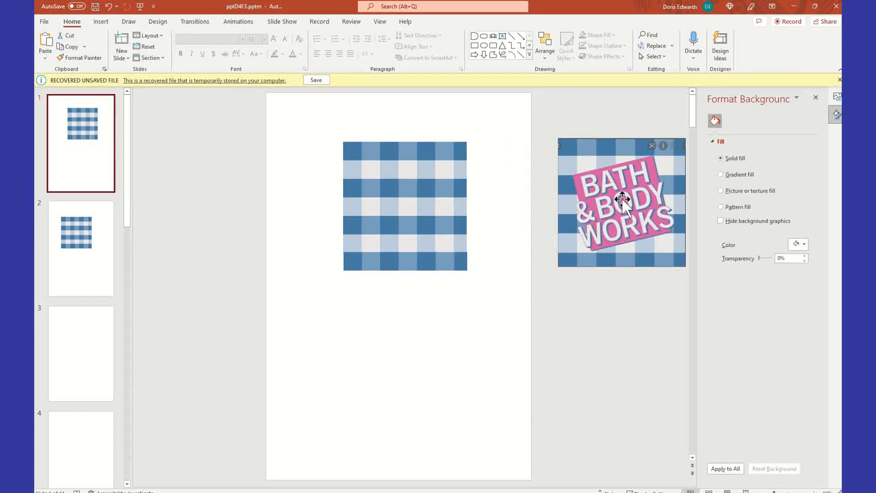
pyautogui.click(604, 180)
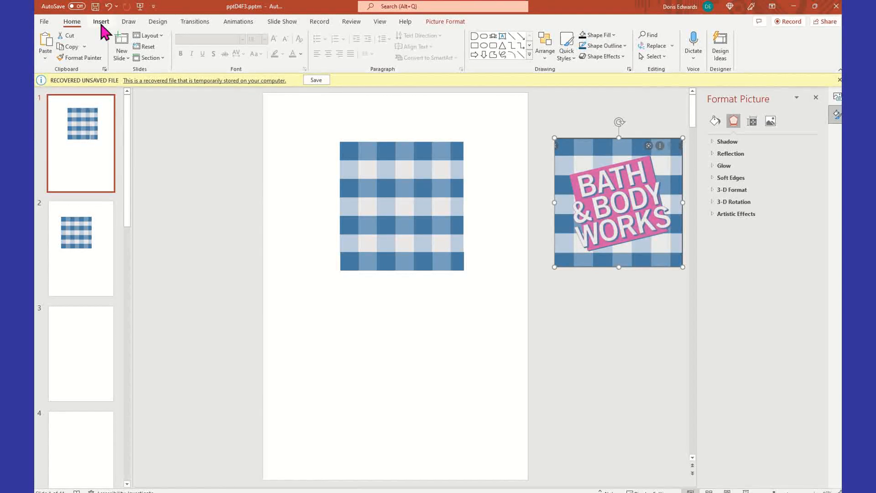
pyautogui.click(76, 263)
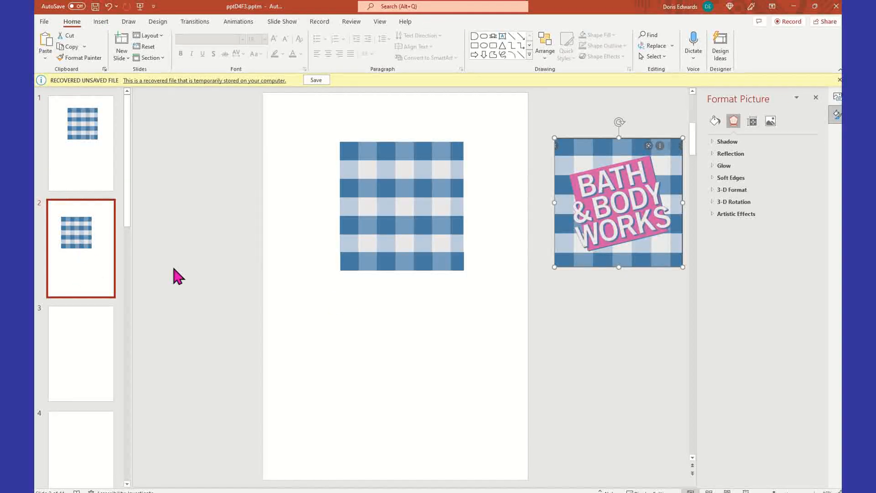
# - Nudge the first and second squares of the grouped pattern's bottom row left to align with the columns above
pyautogui.click(340, 281)
pyautogui.click(341, 281)
pyautogui.hotkey('ctrl', 'z')
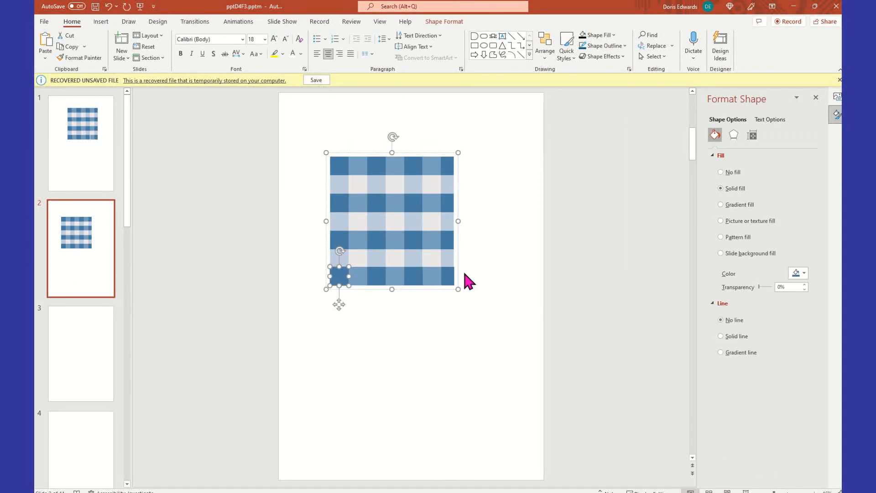
pyautogui.click(368, 346)
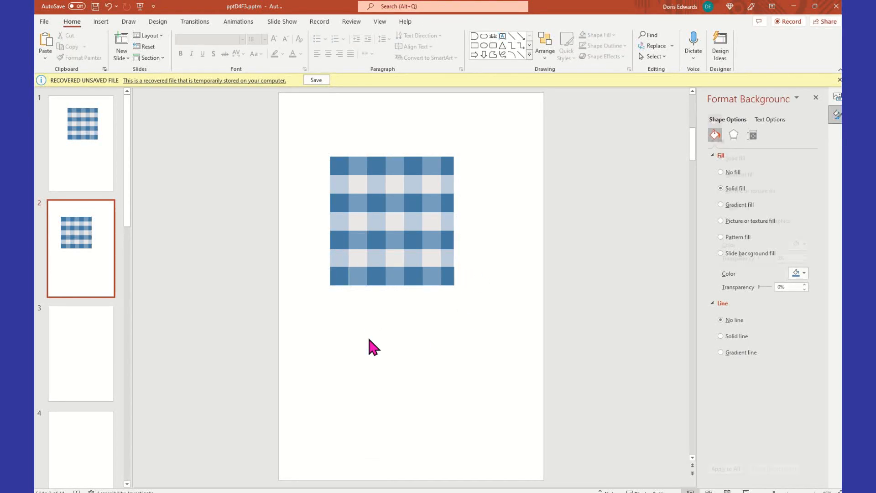
pyautogui.click(363, 276)
pyautogui.click(363, 276)
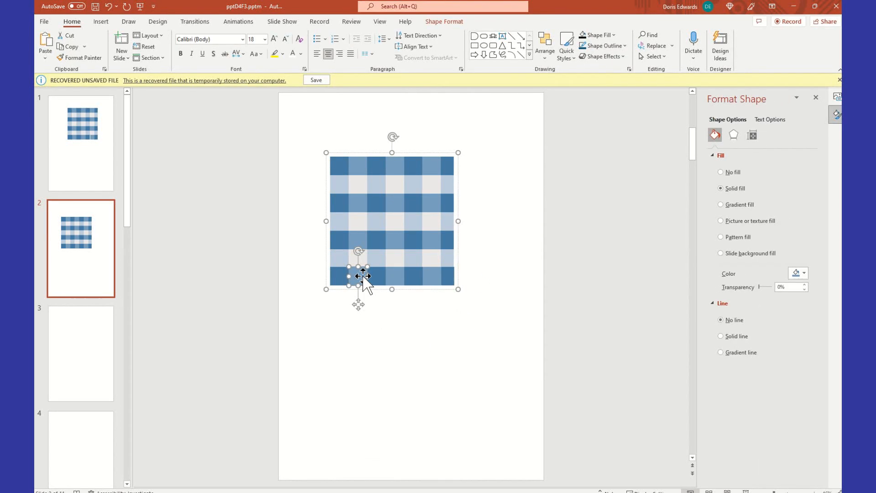
pyautogui.click(386, 331)
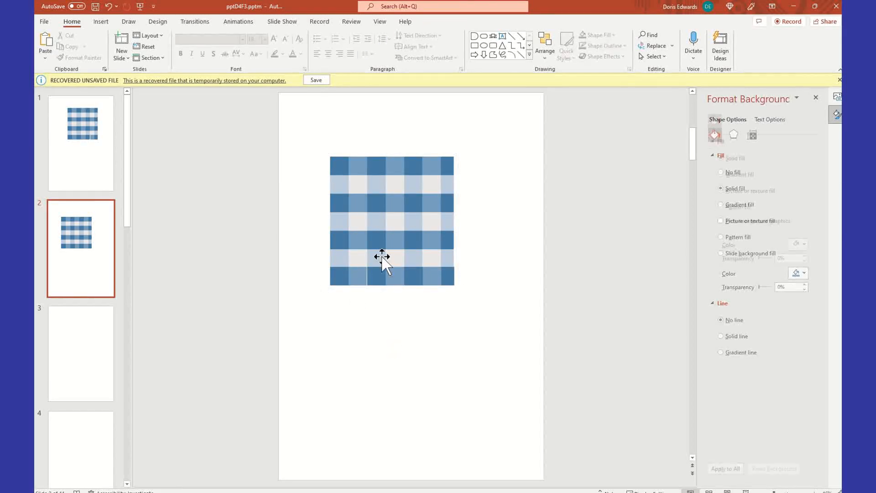
# - Nudge the third and fourth squares of the bottom row left to close the seams beside them
pyautogui.click(375, 276)
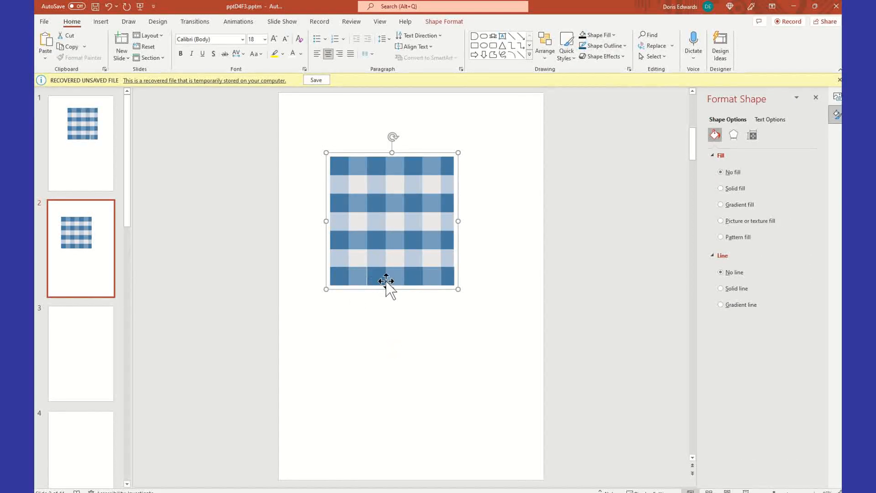
pyautogui.click(382, 279)
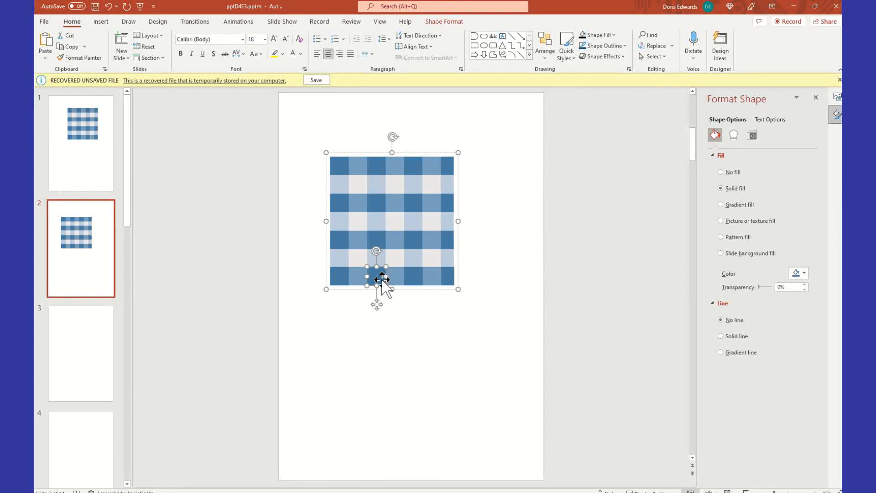
pyautogui.click(415, 371)
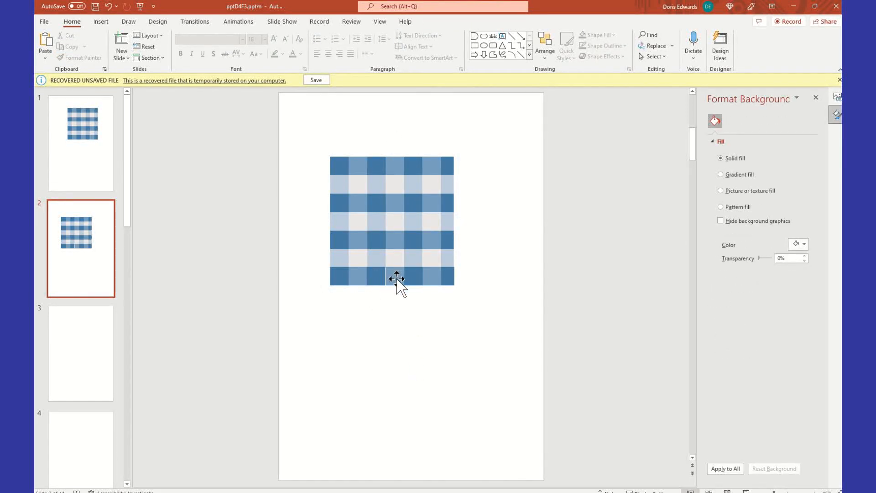
pyautogui.click(397, 279)
pyautogui.click(397, 278)
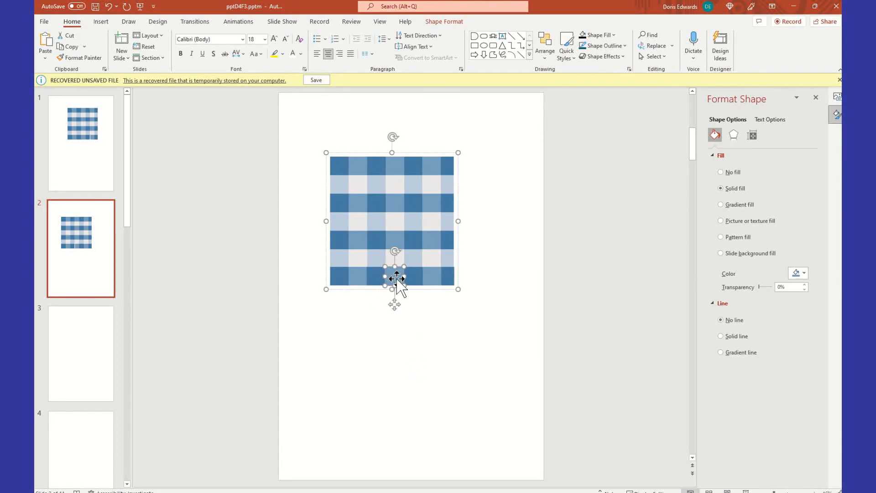
pyautogui.click(421, 338)
# - Nudge the fifth, sixth and seventh squares of the grouped pattern's bottom row left to close the remaining seams
pyautogui.click(417, 274)
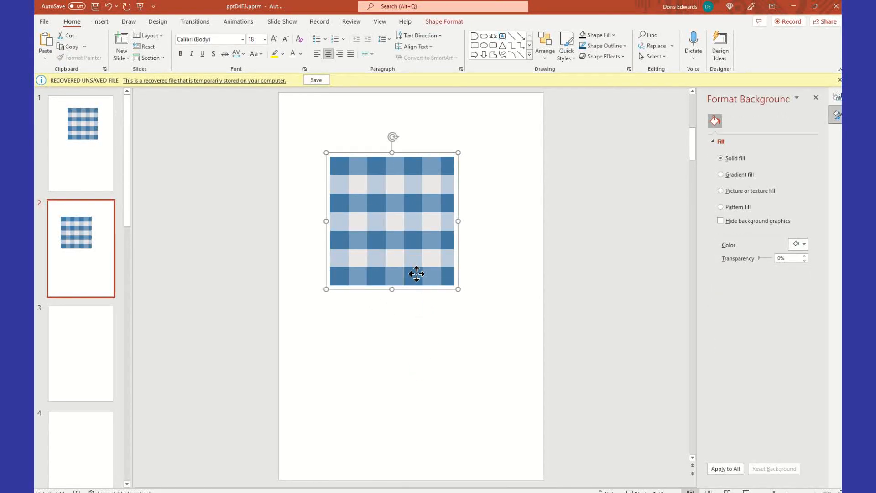
pyautogui.click(416, 274)
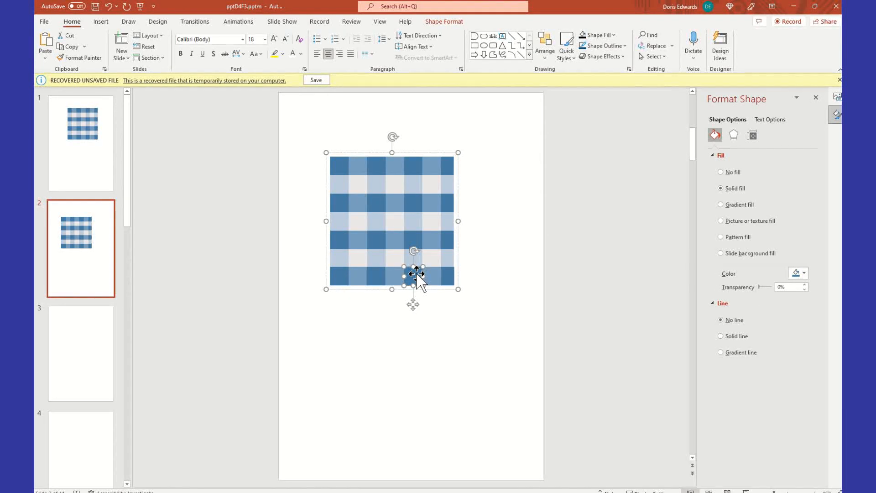
pyautogui.click(432, 294)
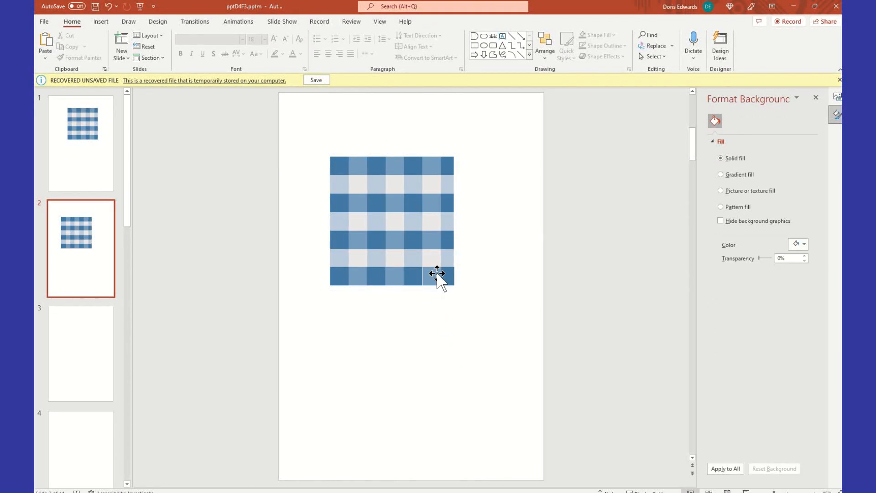
pyautogui.click(437, 274)
pyautogui.click(437, 274)
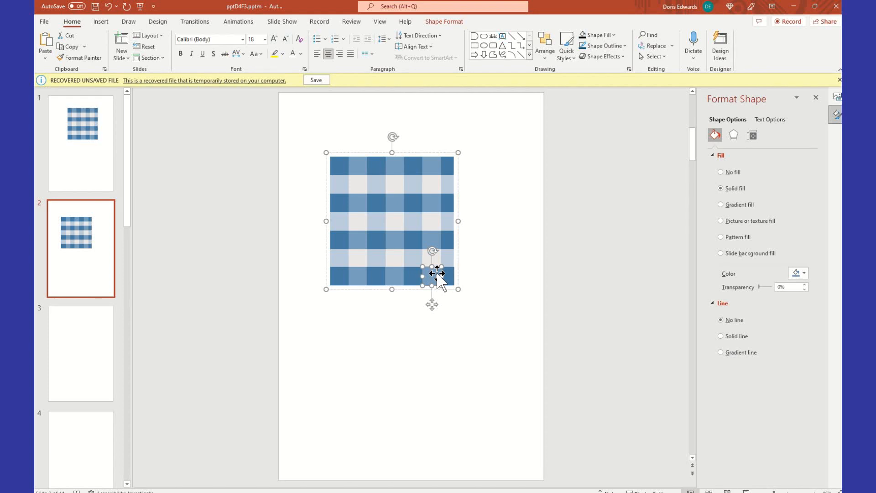
pyautogui.click(432, 352)
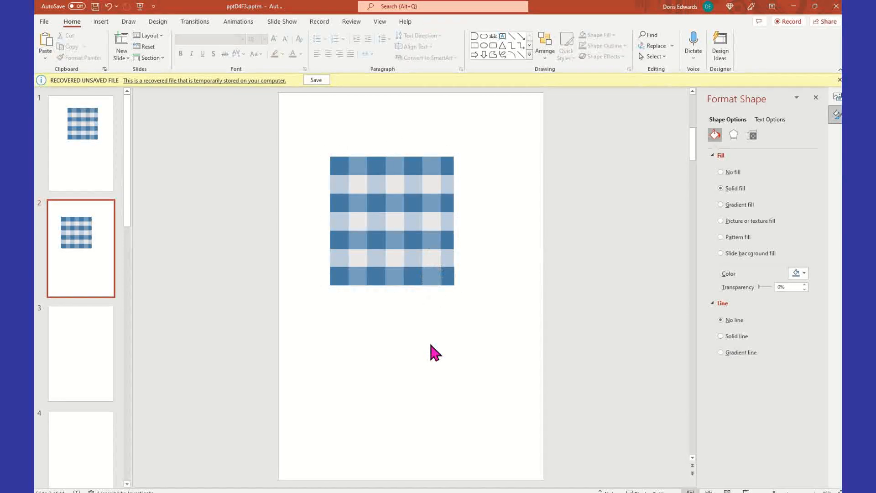
pyautogui.click(448, 276)
pyautogui.click(448, 276)
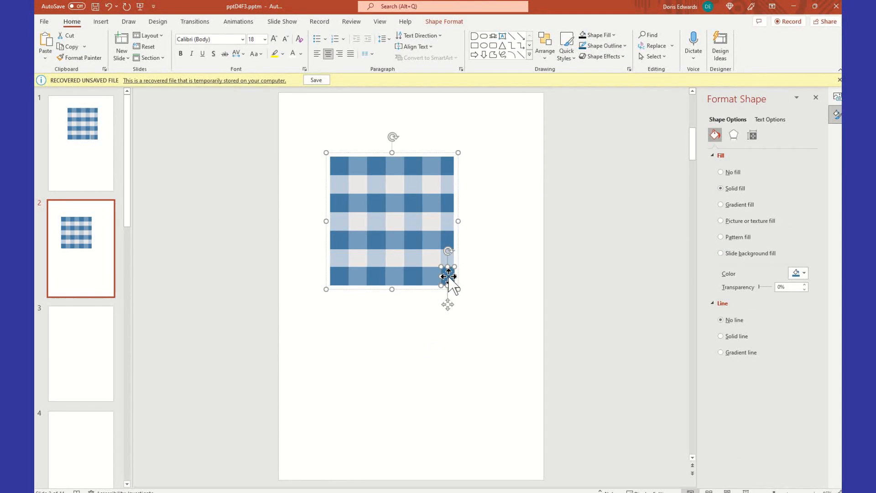
pyautogui.click(449, 386)
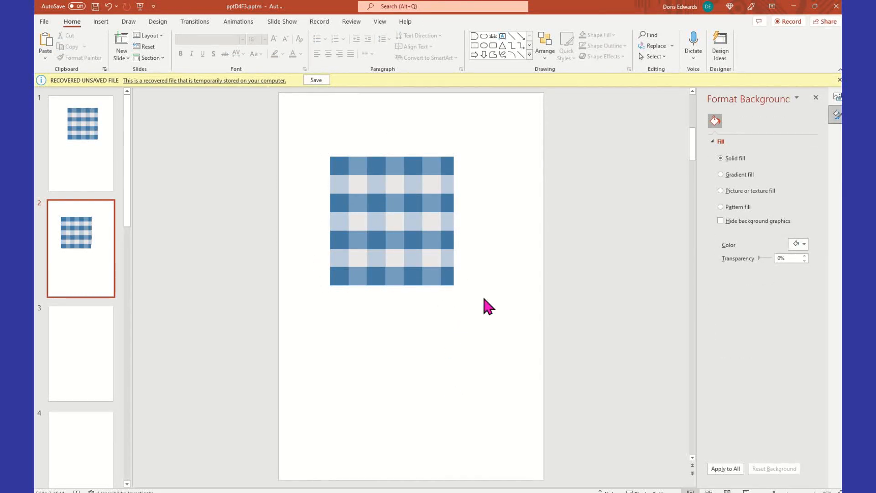
# - On slide 1, draw a rectangle about 5.6" wide and 4.91" high over the upper part of the checkered pattern
pyautogui.click(91, 142)
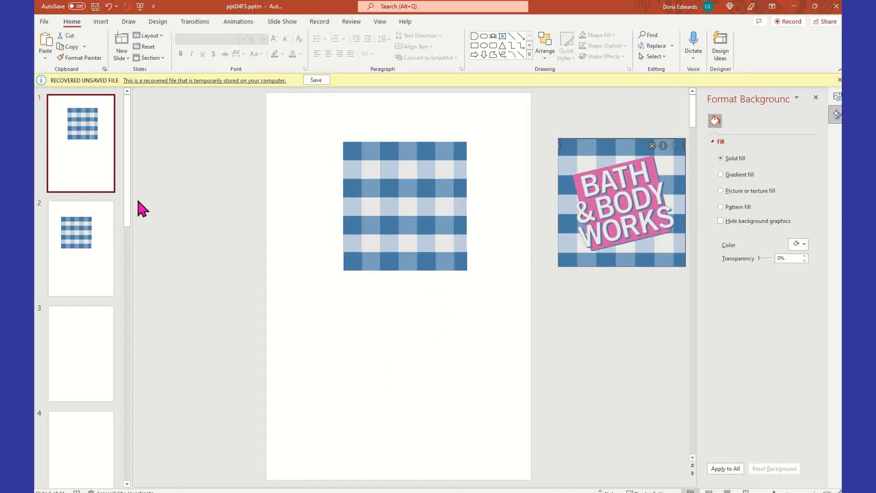
pyautogui.click(97, 254)
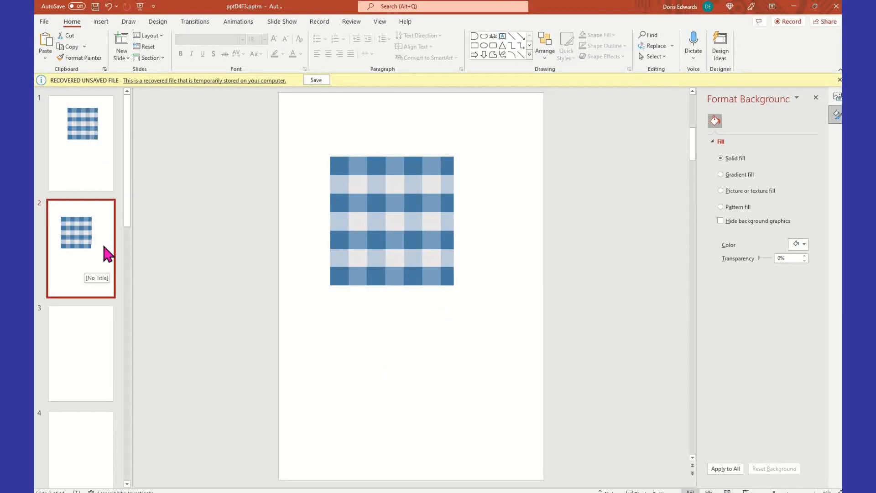
pyautogui.click(103, 176)
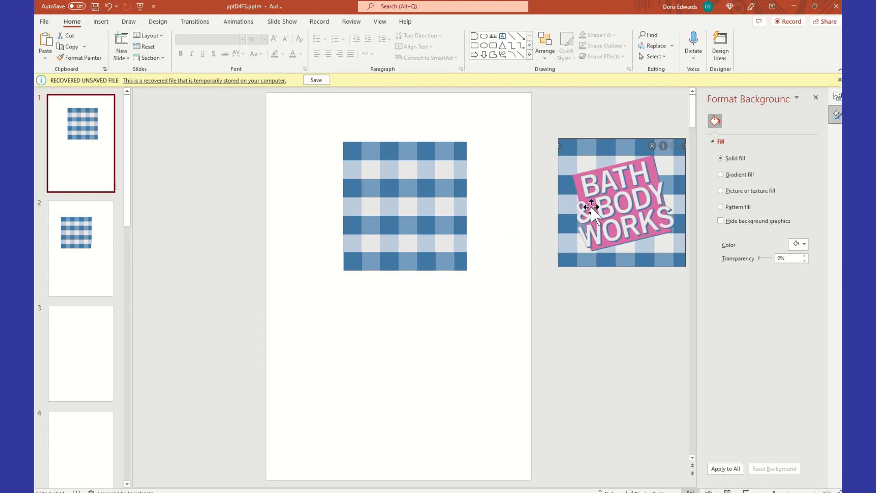
pyautogui.click(101, 22)
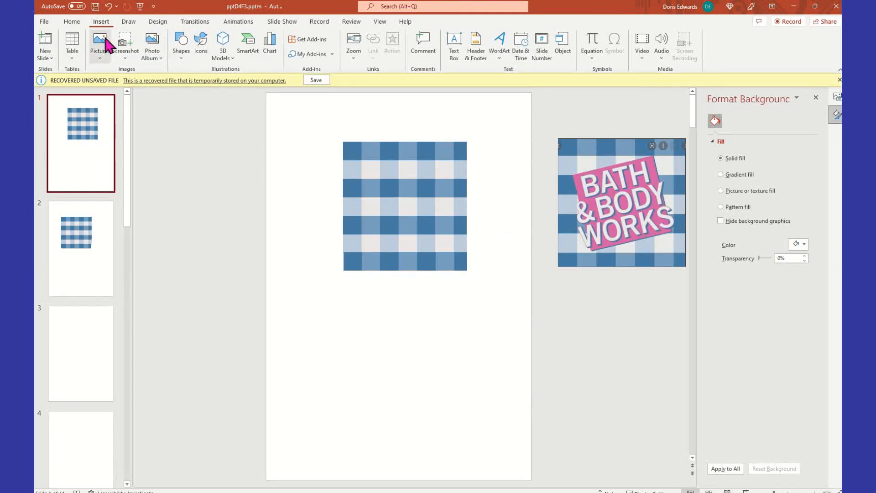
pyautogui.click(180, 55)
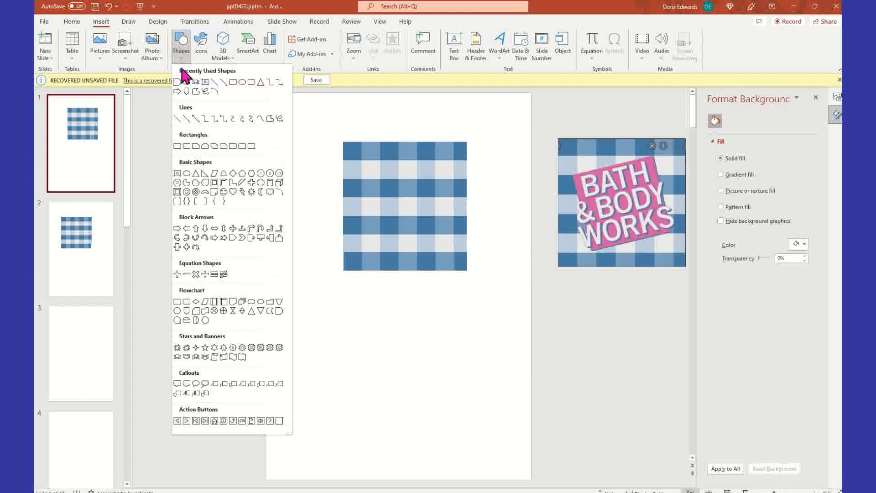
pyautogui.click(242, 82)
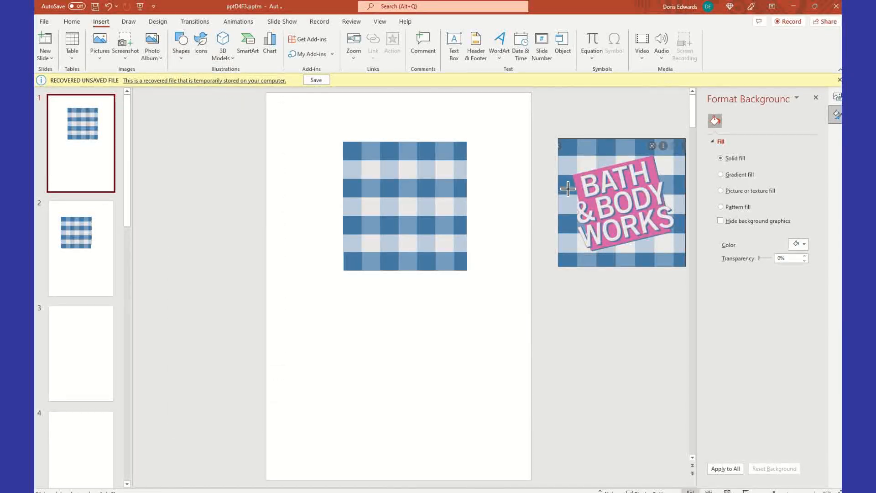
pyautogui.moveTo(380, 110); pyautogui.dragTo(495, 211)
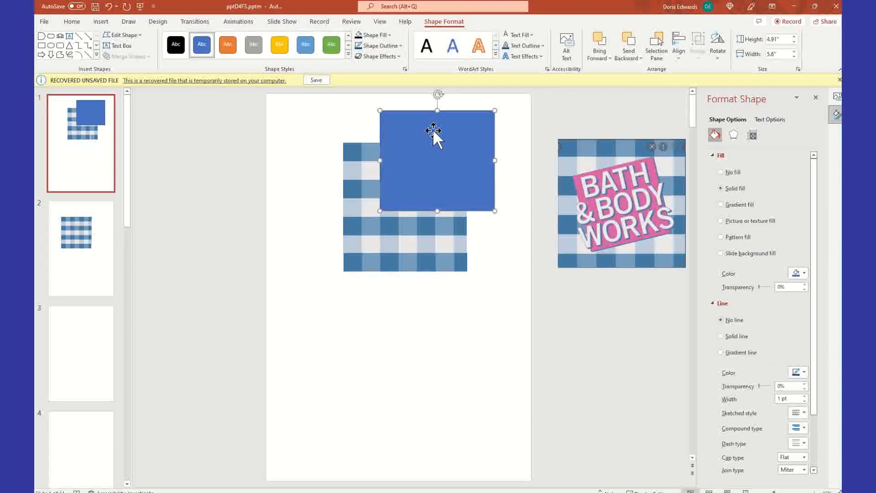
pyautogui.click(369, 396)
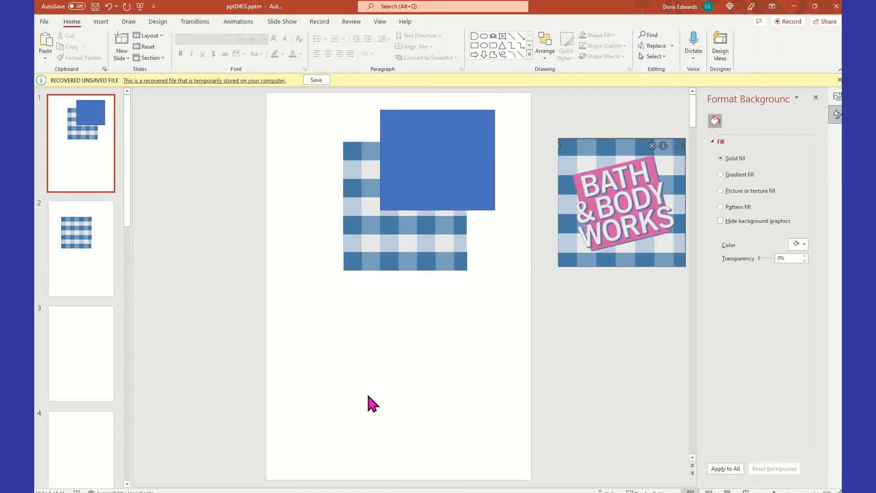
# - Fill the new rectangle with the pink sampled from the reference logo using the Eyedropper
pyautogui.click(441, 136)
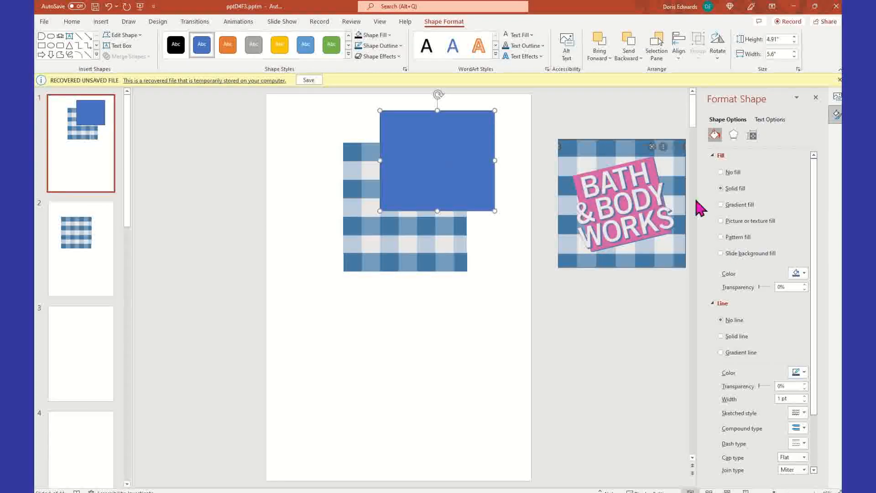
pyautogui.click(804, 274)
pyautogui.click(781, 411)
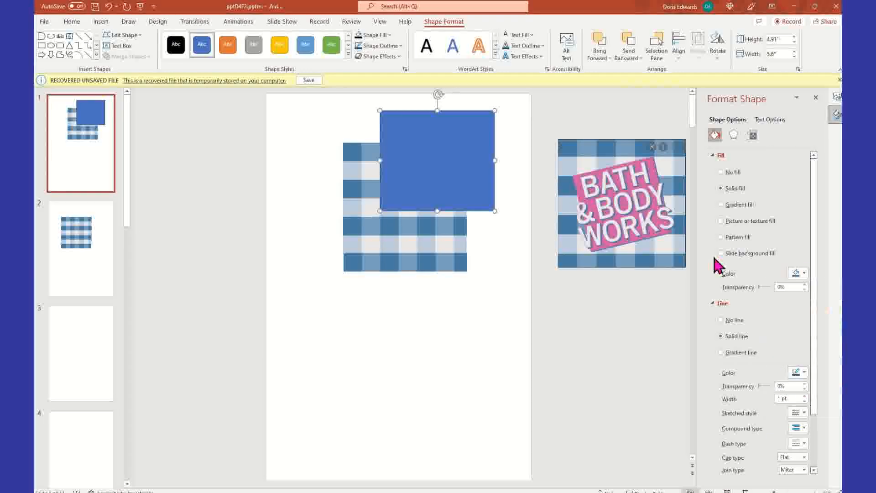
pyautogui.moveTo(658, 164)
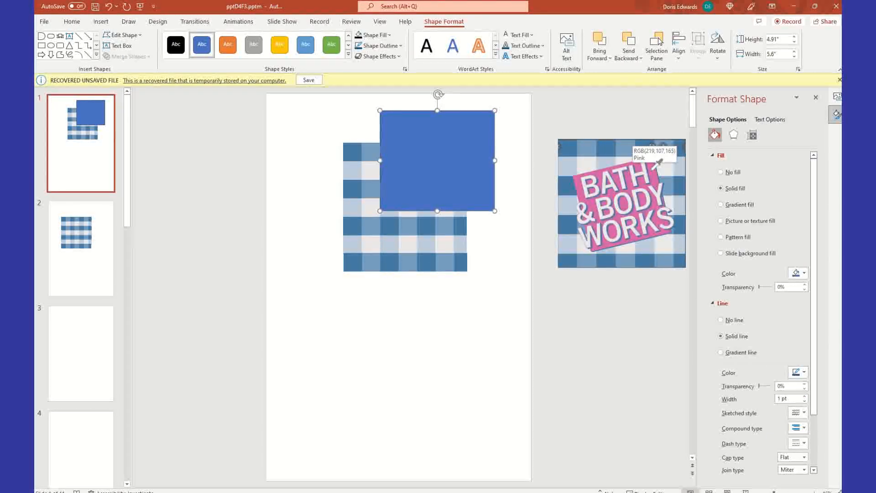
pyautogui.click(658, 164)
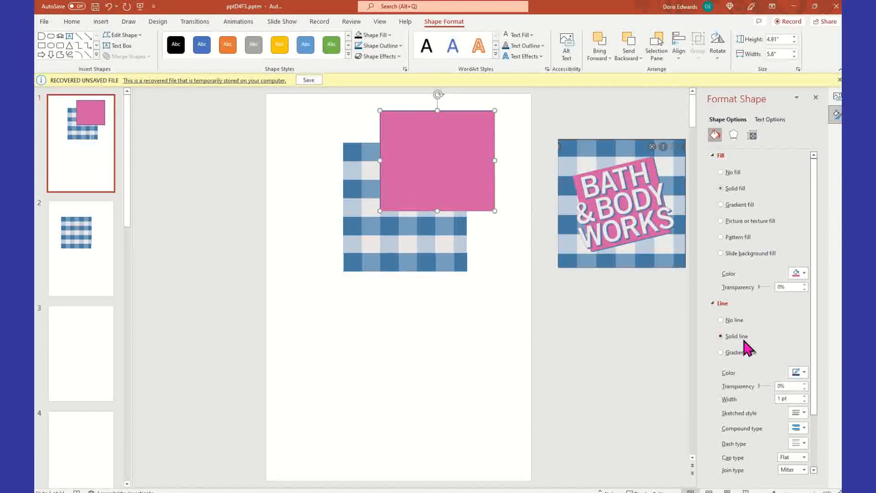
# - Give the pink rectangle a solid blue outline using the Eyedropper and set the outline width to 2.75 pt
pyautogui.click(805, 373)
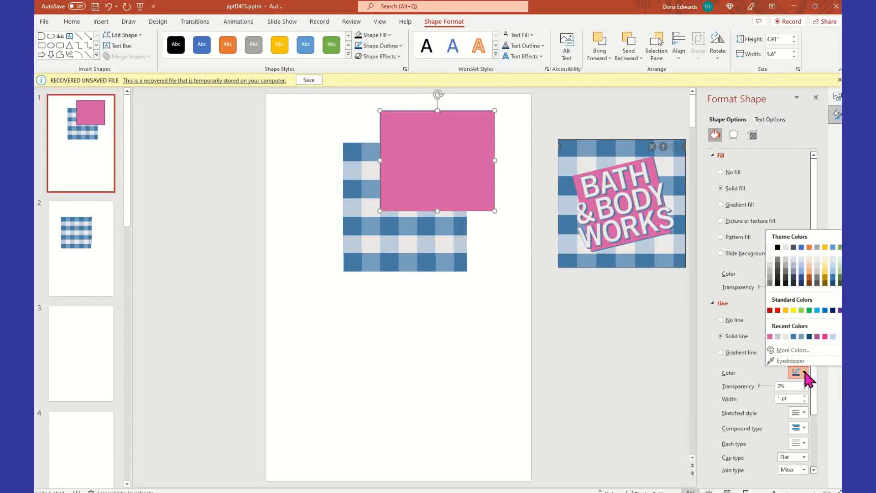
pyautogui.click(798, 362)
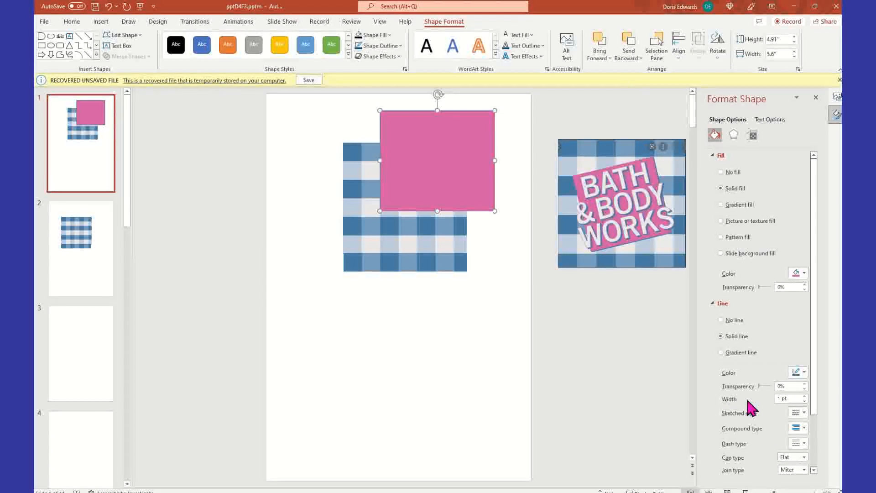
pyautogui.click(804, 396)
pyautogui.click(804, 396)
pyautogui.click(804, 396)
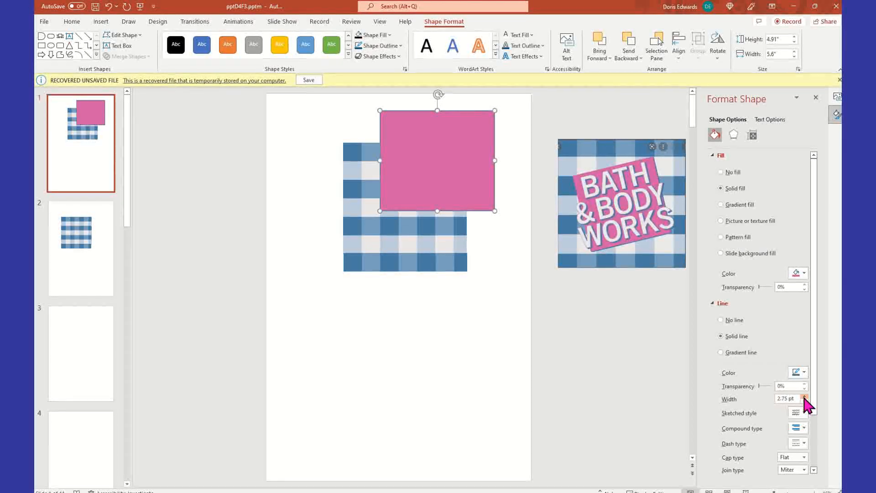
pyautogui.click(456, 366)
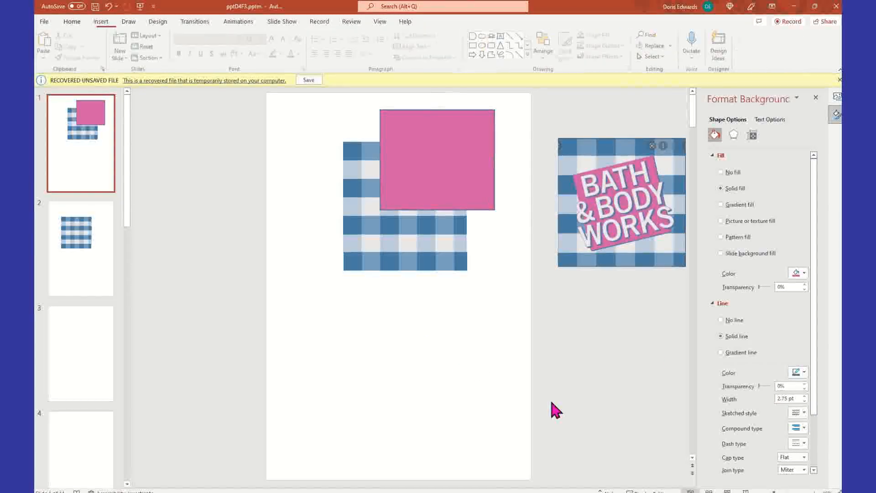
# - Move the pink rectangle over the reference logo and rotate it counterclockwise to match the tilt of the logo's pink block
pyautogui.click(447, 135)
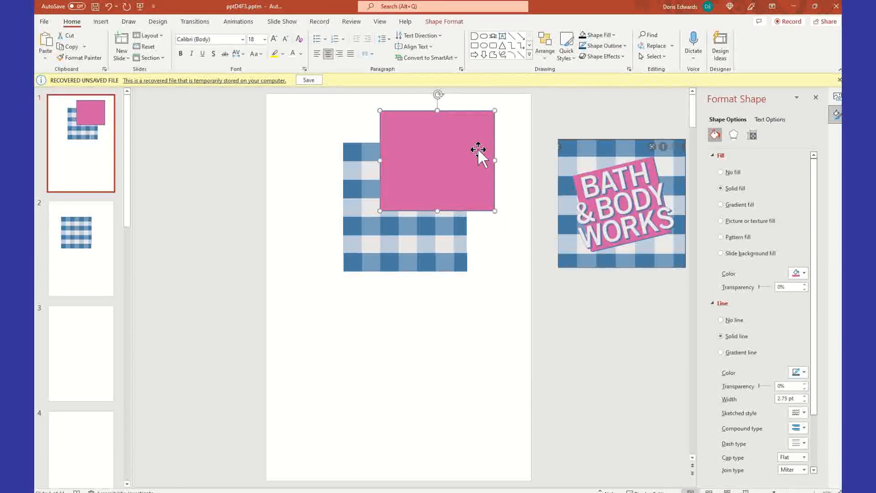
pyautogui.moveTo(450, 131); pyautogui.dragTo(626, 199)
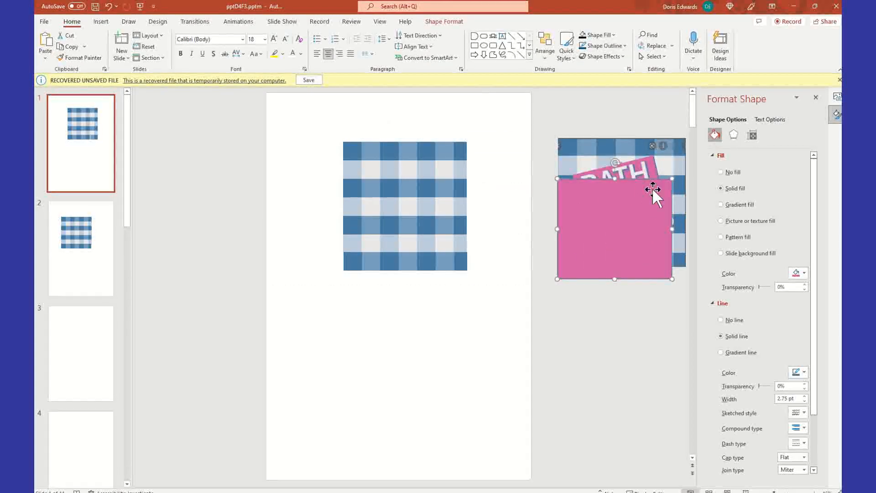
pyautogui.moveTo(612, 163); pyautogui.dragTo(600, 178)
pyautogui.moveTo(606, 208)
pyautogui.mouseDown()
pyautogui.moveTo(602, 196)
pyautogui.moveTo(601, 204)
pyautogui.mouseUp()
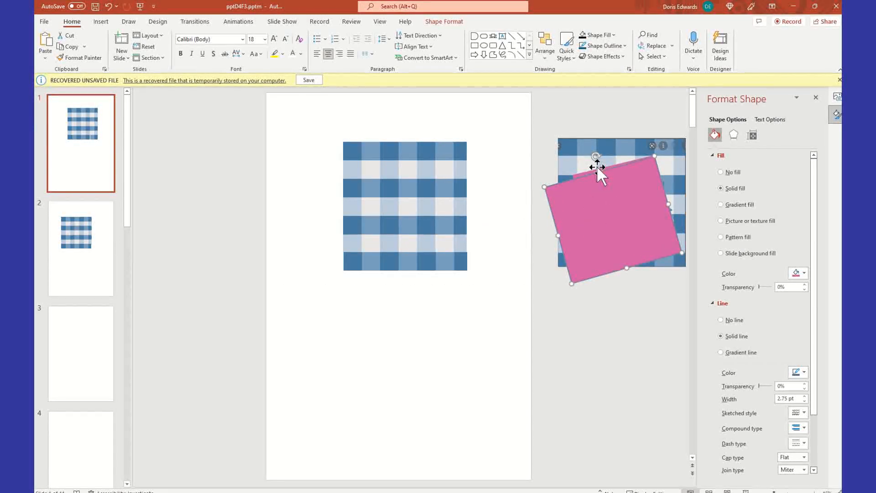
pyautogui.moveTo(596, 157); pyautogui.dragTo(596, 155)
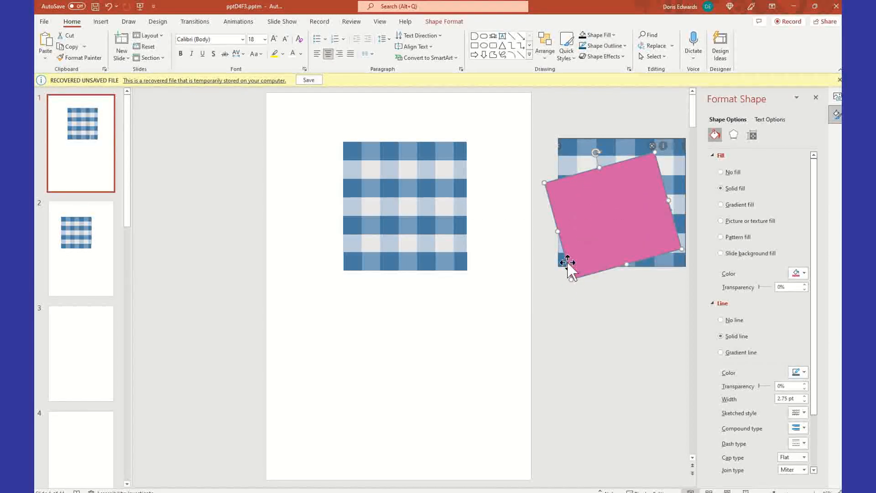
# - Shrink the tilted rectangle to match the logo's pink block, fine-tune its angle, and place it centered on the checkered pattern
pyautogui.moveTo(574, 281); pyautogui.dragTo(589, 253)
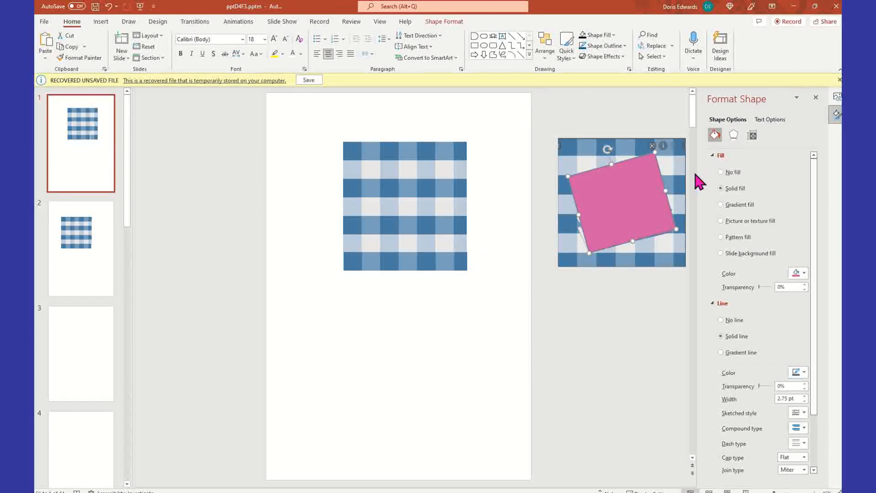
pyautogui.moveTo(623, 210); pyautogui.dragTo(621, 212)
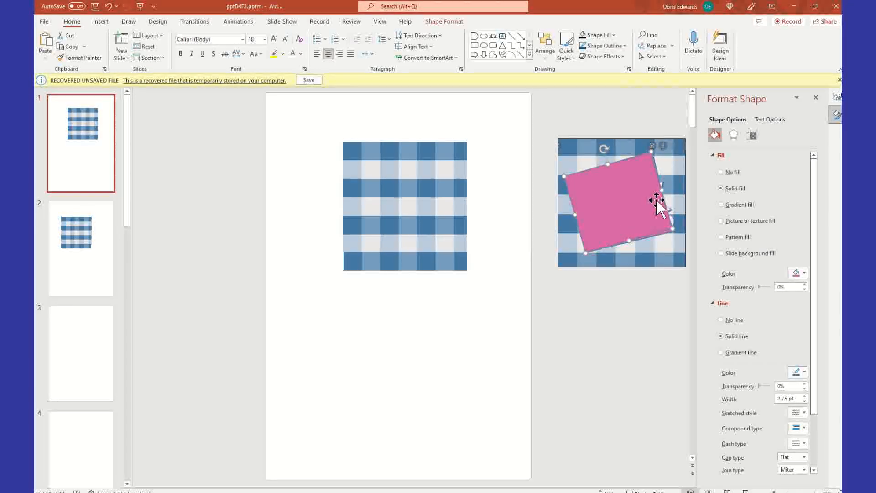
pyautogui.moveTo(605, 149); pyautogui.dragTo(606, 152)
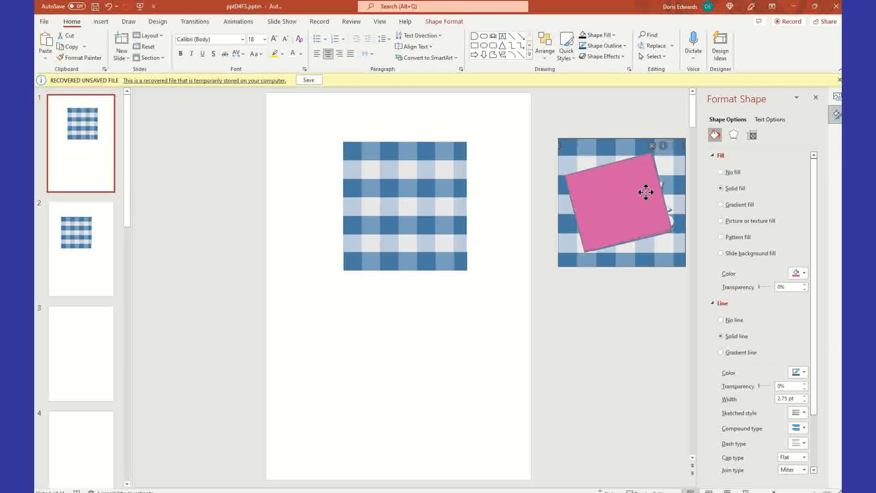
pyautogui.moveTo(637, 214); pyautogui.dragTo(411, 194)
pyautogui.click(333, 131)
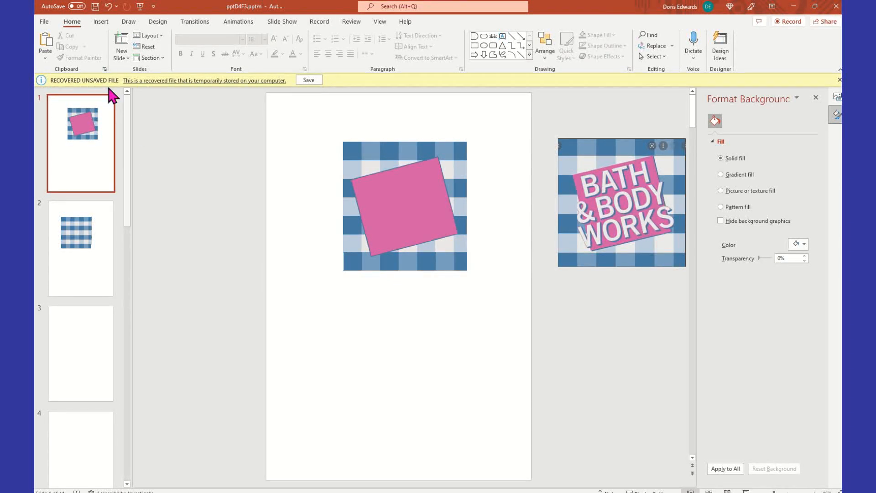
# - Insert a text box above the checkered pattern on slide 1 with the text "BACK"
pyautogui.click(101, 22)
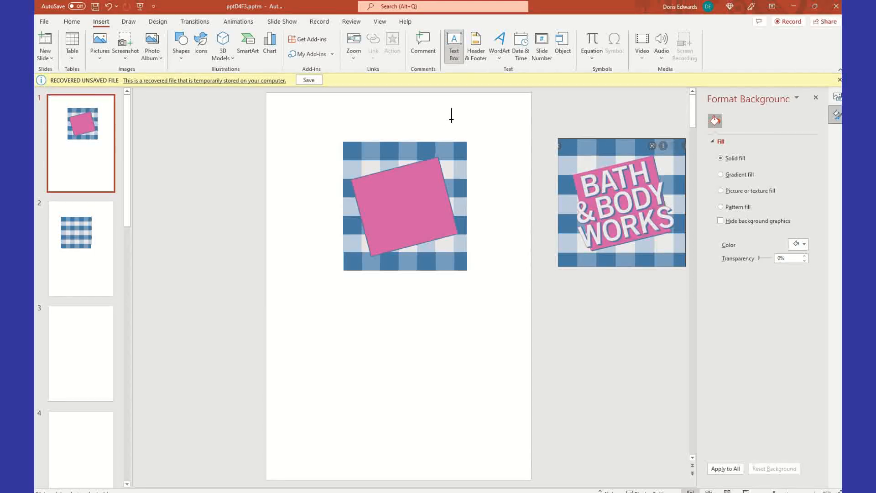
pyautogui.moveTo(380, 116); pyautogui.dragTo(464, 152)
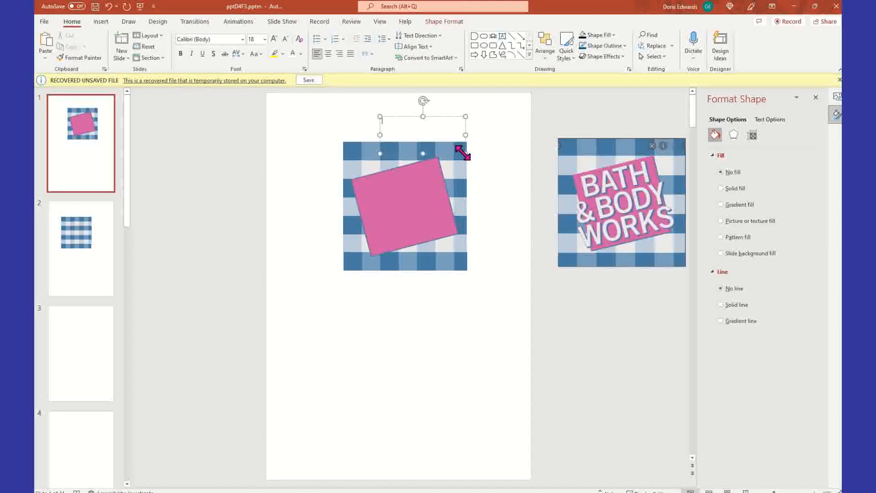
pyautogui.write('BACK')
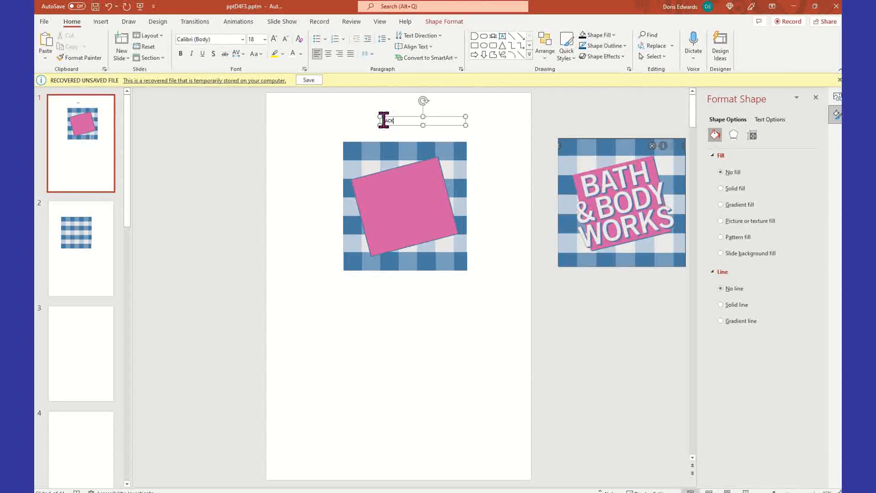
# - Format the "BACK" text in white Articulate Extrabold at 96 pt
pyautogui.doubleClick(386, 120)
pyautogui.click(242, 39)
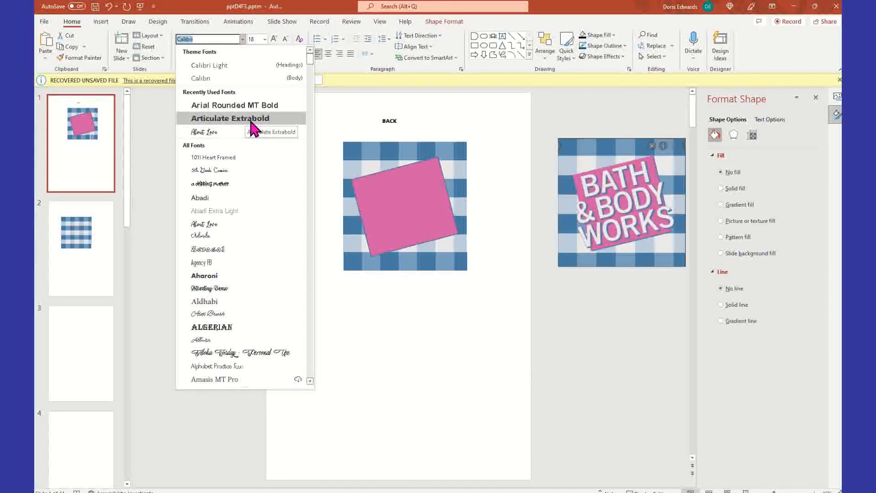
pyautogui.click(254, 120)
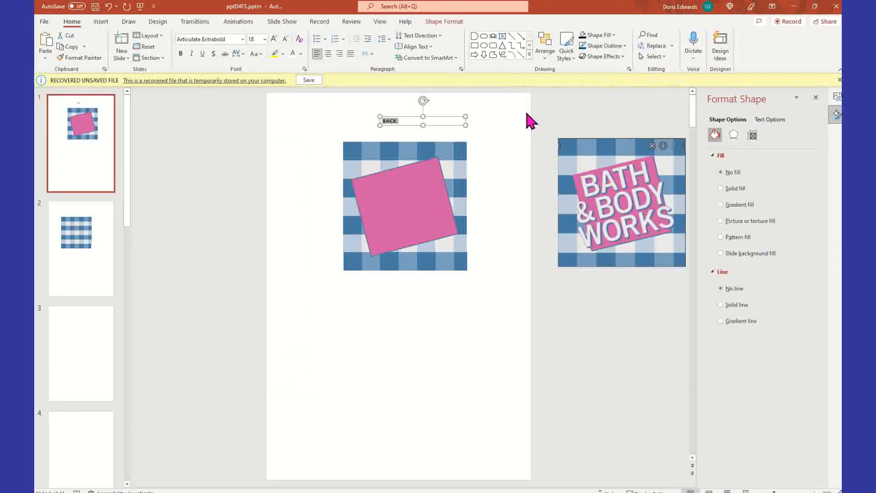
pyautogui.click(293, 53)
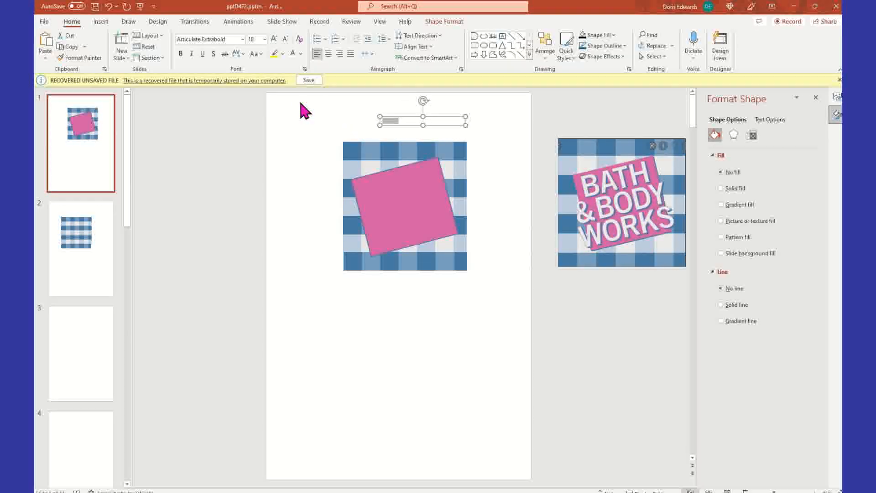
pyautogui.click(265, 39)
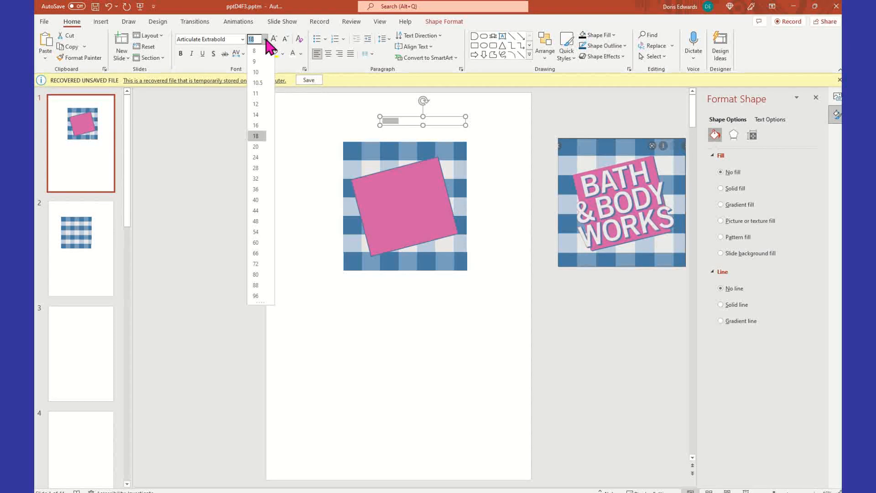
pyautogui.click(267, 298)
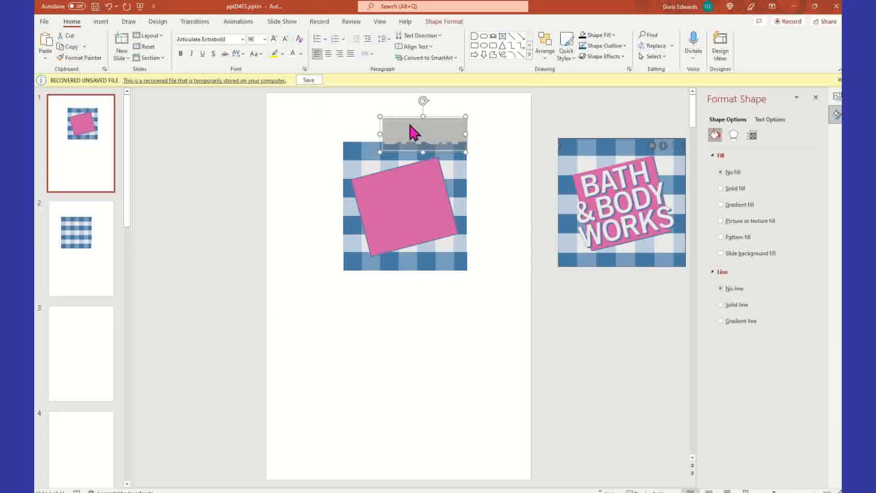
# - Move the "BACK" text onto the upper part of the pink rectangle and outline its letters in the recently used blue
pyautogui.click(447, 130)
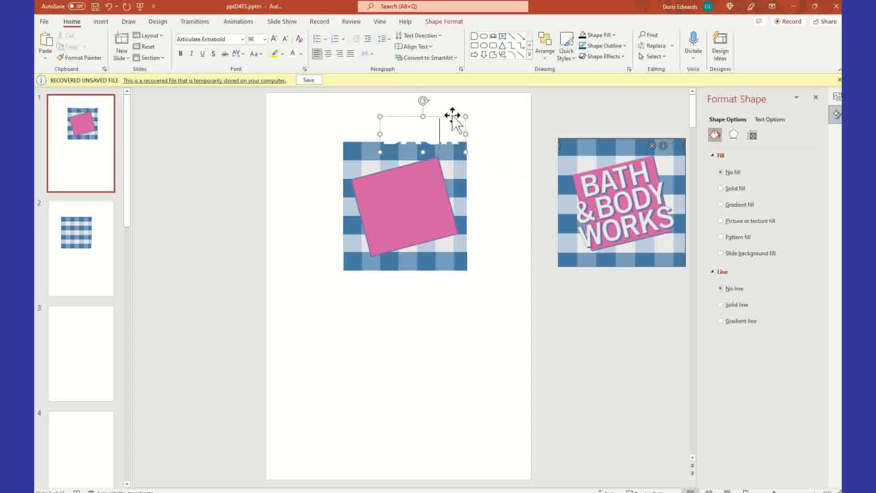
pyautogui.moveTo(454, 117); pyautogui.dragTo(432, 163)
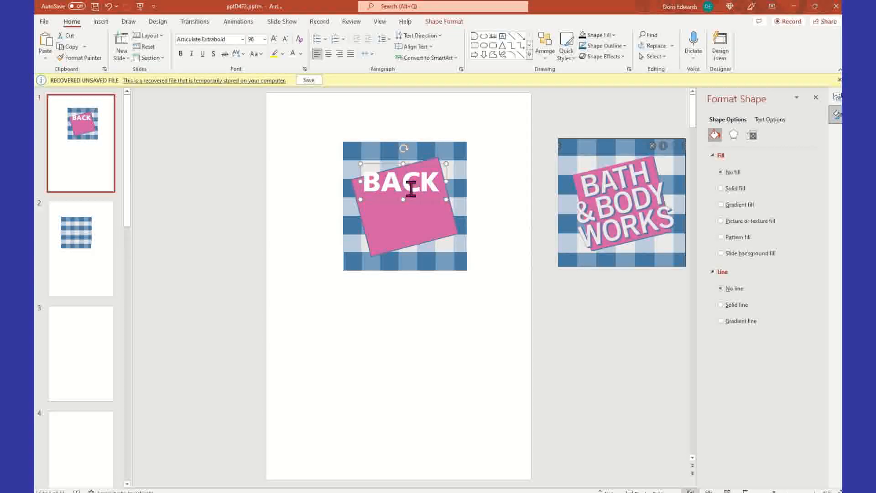
pyautogui.click(440, 22)
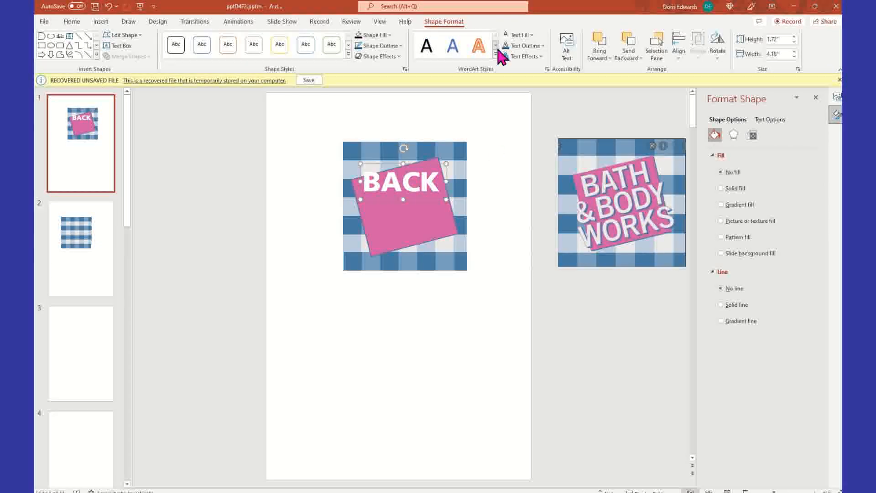
pyautogui.click(543, 46)
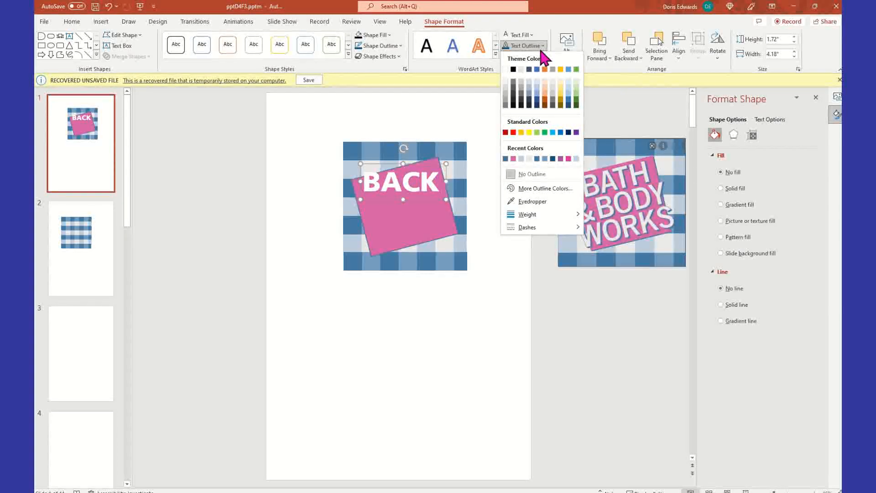
pyautogui.click(506, 159)
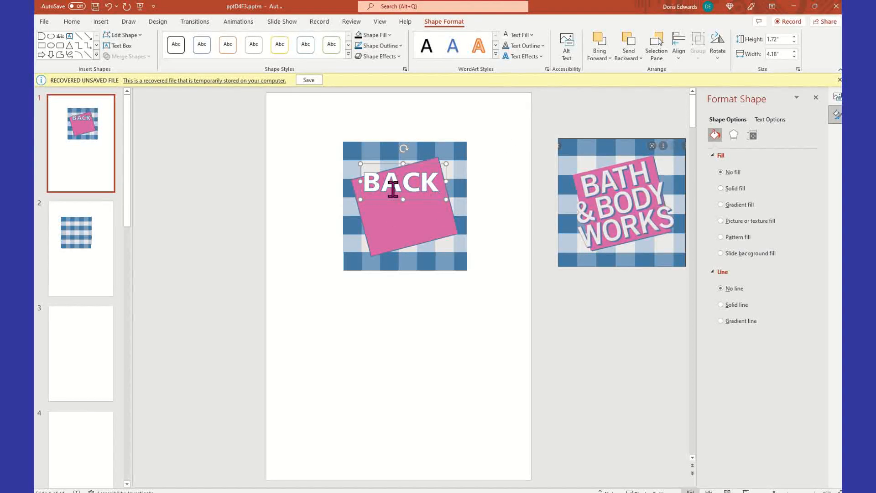
# - Duplicate the outlined "BACK" text box twice and stack the copies below the original on the pink rectangle
pyautogui.rightClick(446, 175)
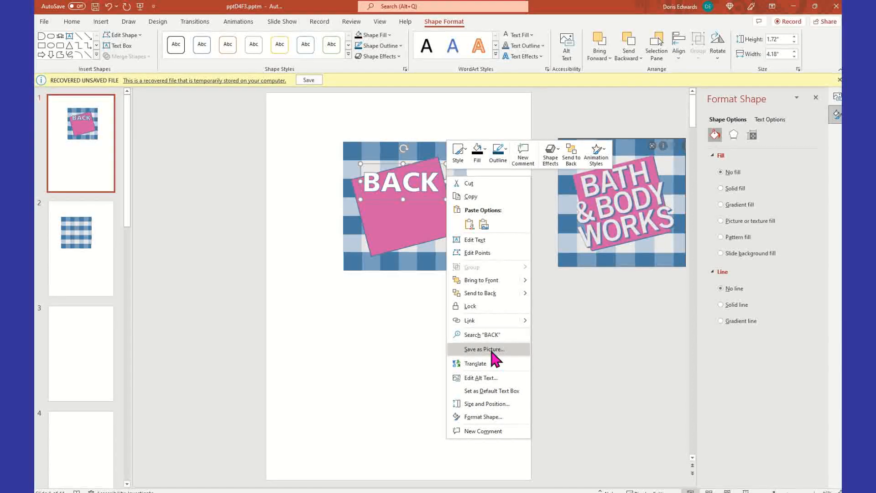
pyautogui.click(486, 126)
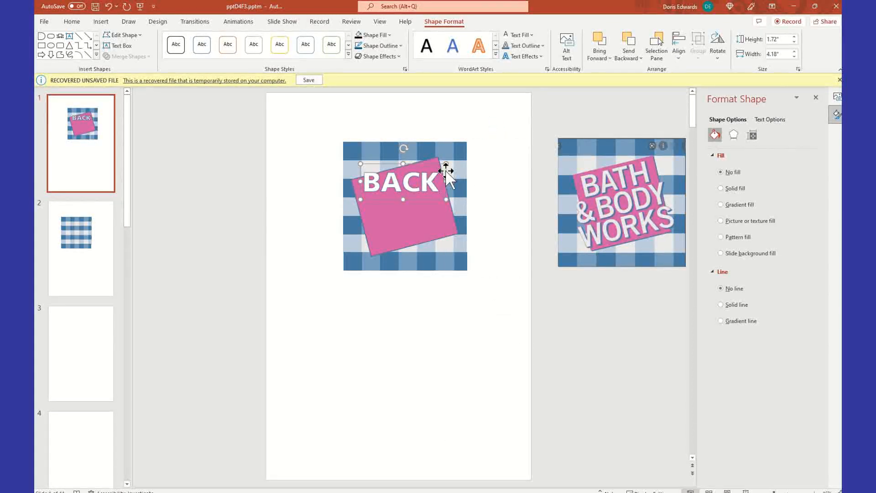
pyautogui.rightClick(446, 175)
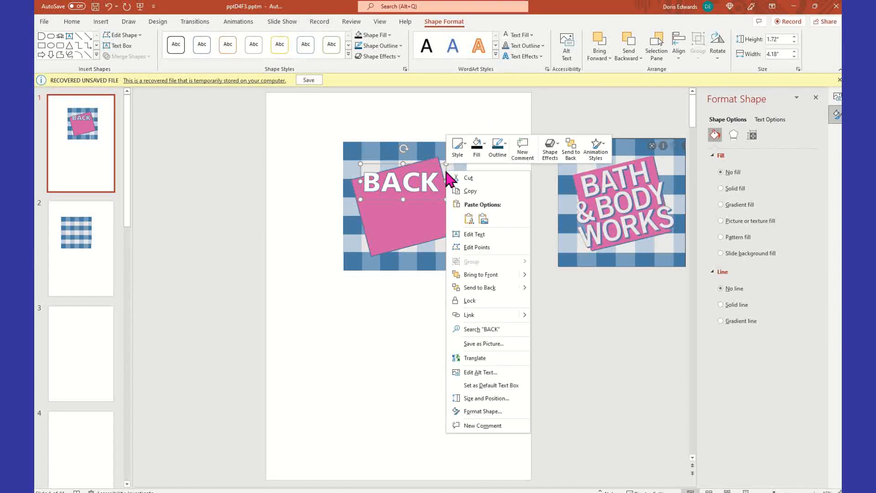
pyautogui.press('Escape')
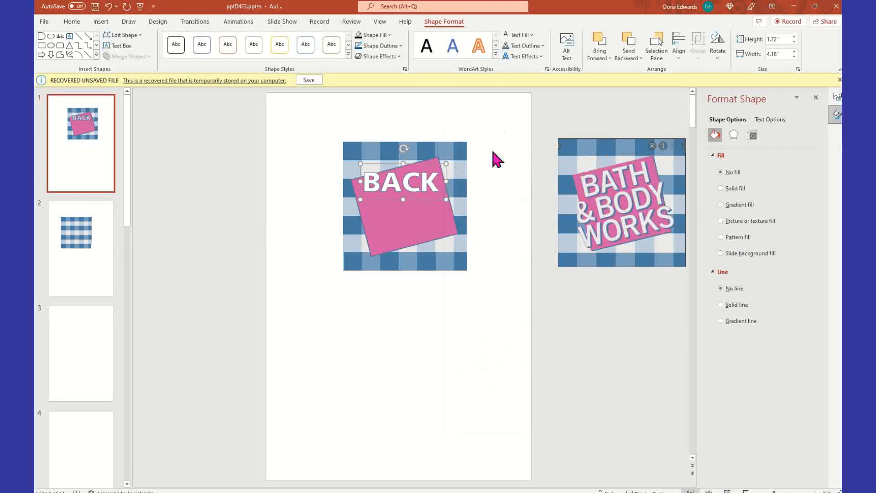
pyautogui.rightClick(488, 102)
pyautogui.click(512, 125)
pyautogui.moveTo(418, 202); pyautogui.dragTo(418, 222)
pyautogui.rightClick(500, 129)
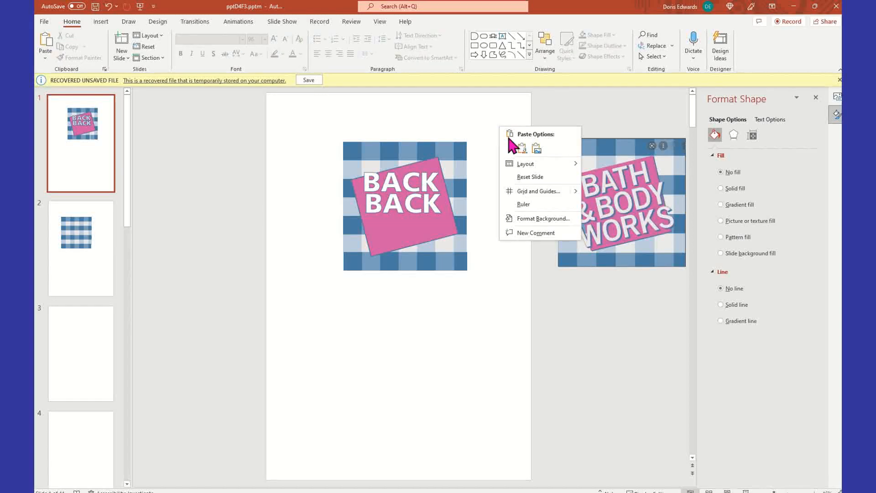
pyautogui.click(522, 149)
pyautogui.moveTo(437, 201); pyautogui.dragTo(439, 247)
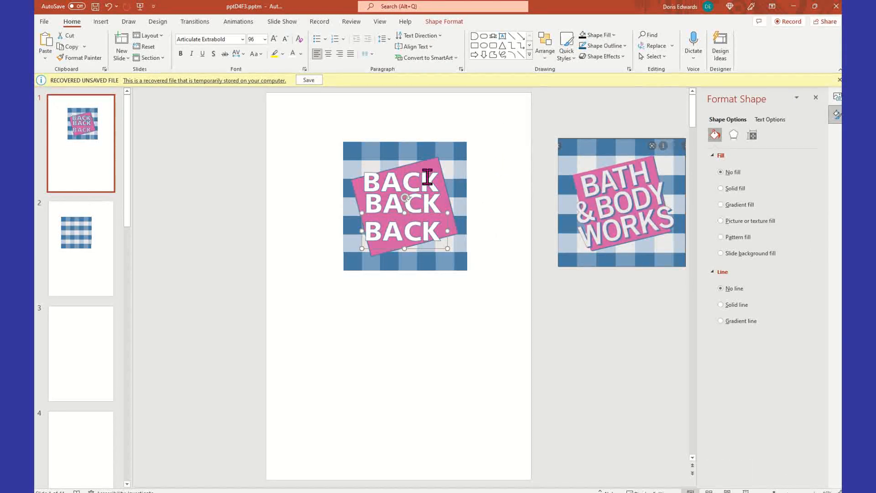
# - Replace the middle text with "& BODY" and widen its text box so it fits on one line
pyautogui.moveTo(372, 206); pyautogui.dragTo(433, 211)
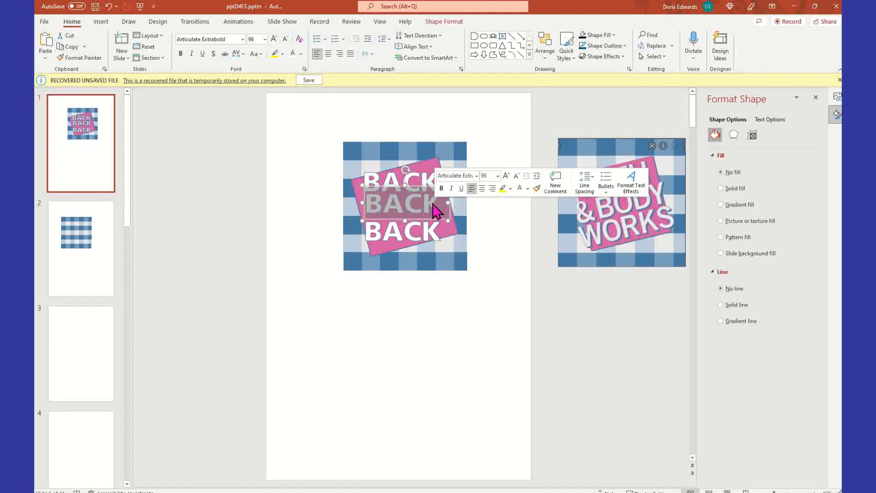
pyautogui.write('& BODY')
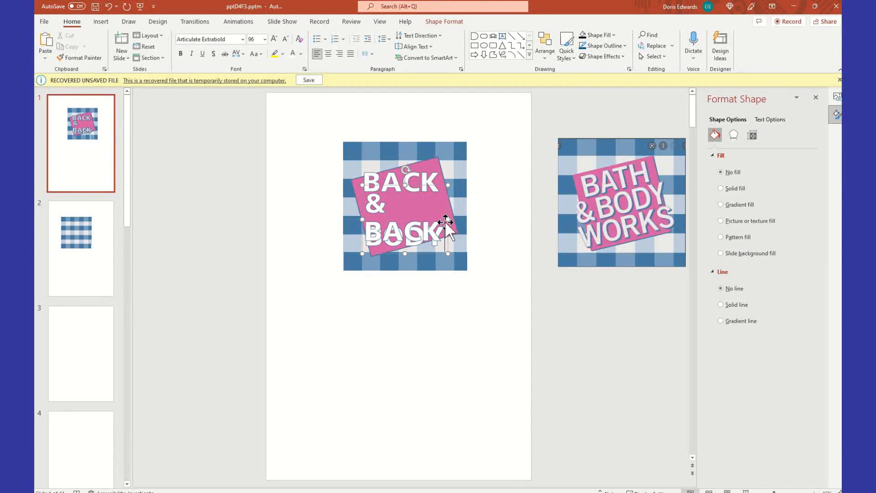
pyautogui.moveTo(450, 221); pyautogui.dragTo(491, 219)
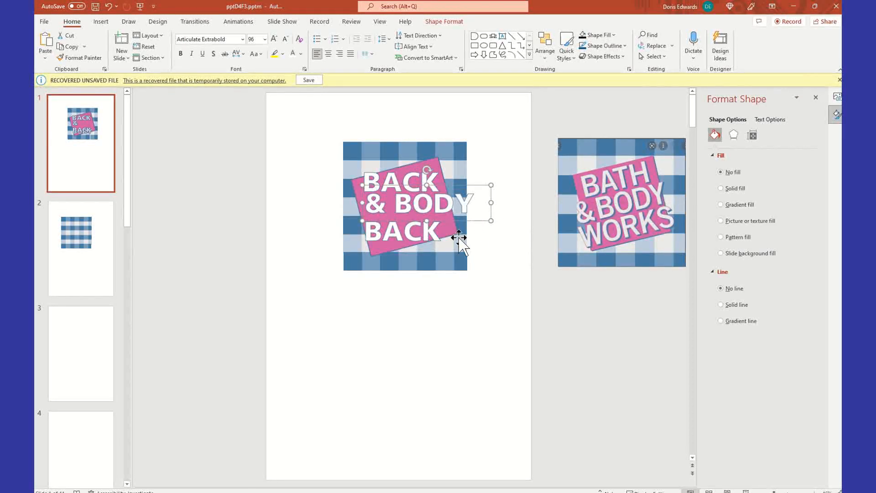
pyautogui.click(483, 163)
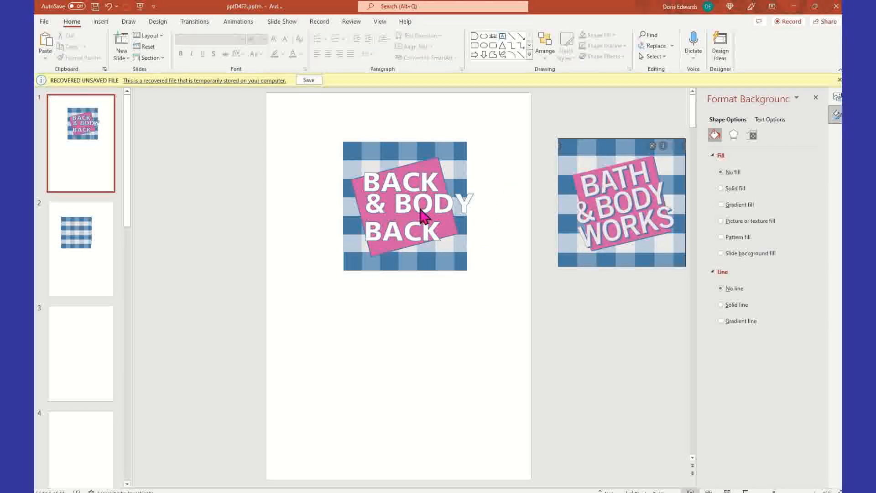
# - Shift the "BACK" text box slightly to the right above the "& BODY" line
pyautogui.click(411, 181)
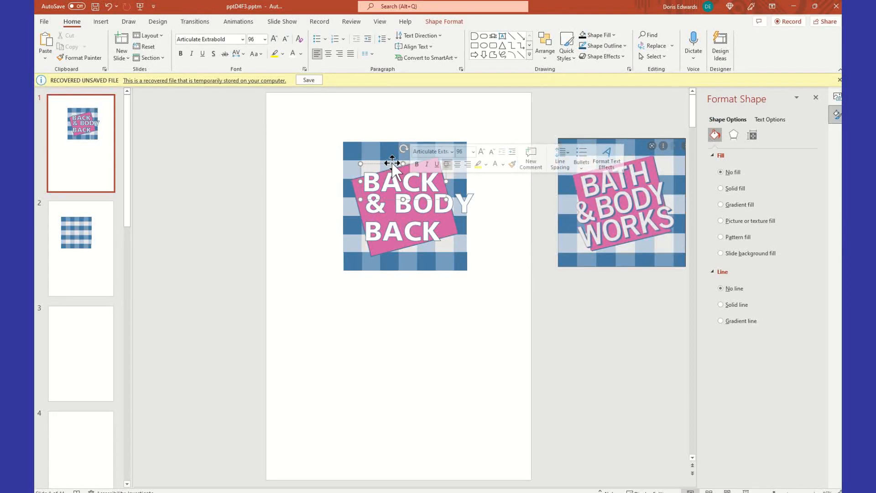
pyautogui.moveTo(392, 163); pyautogui.dragTo(403, 164)
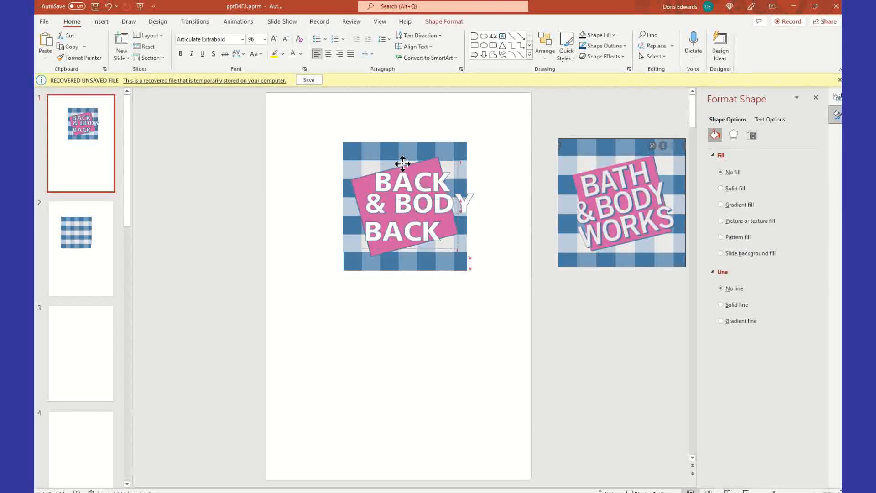
pyautogui.moveTo(403, 163); pyautogui.dragTo(403, 164)
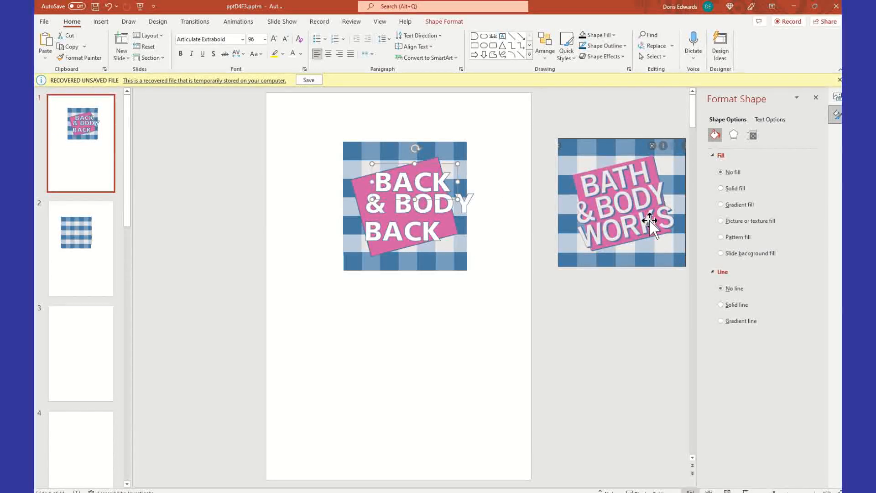
# - Replace the lowest "BACK" text with "WORKS" and widen its text box so it fits on one line
pyautogui.click(376, 235)
pyautogui.moveTo(368, 233); pyautogui.dragTo(438, 235)
pyautogui.write('WORKS')
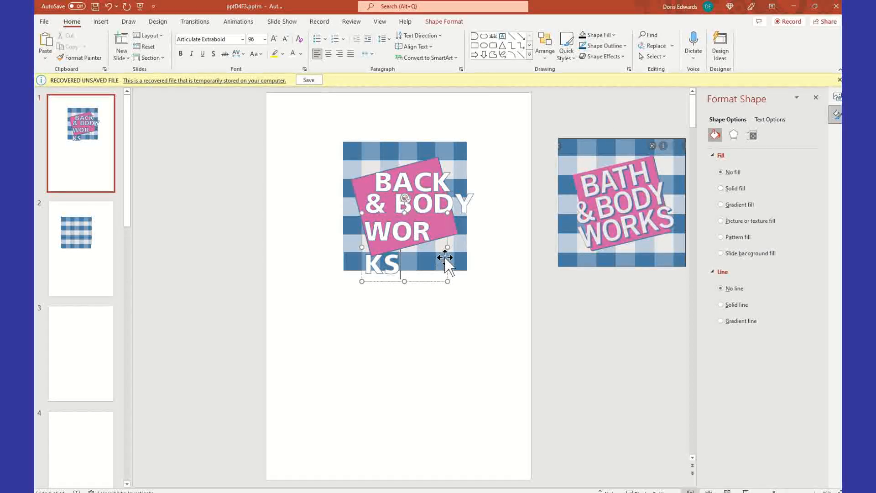
pyautogui.moveTo(447, 247); pyautogui.dragTo(476, 248)
pyautogui.click(445, 294)
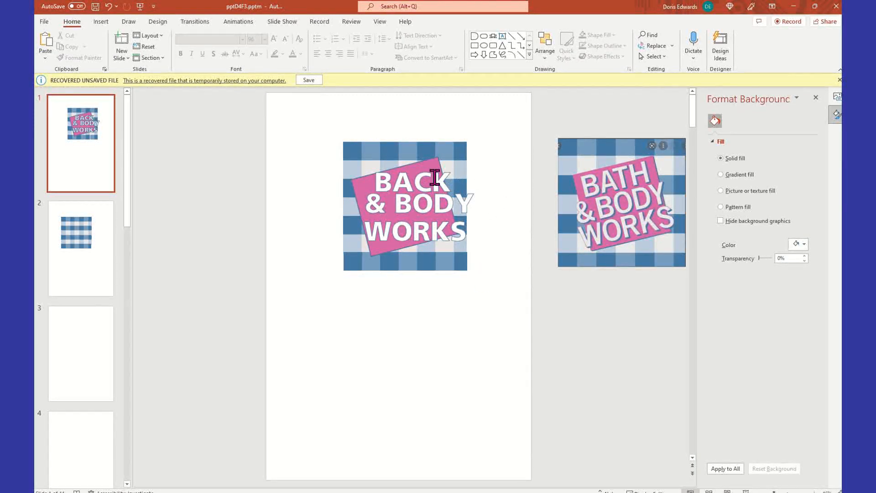
pyautogui.click(456, 175)
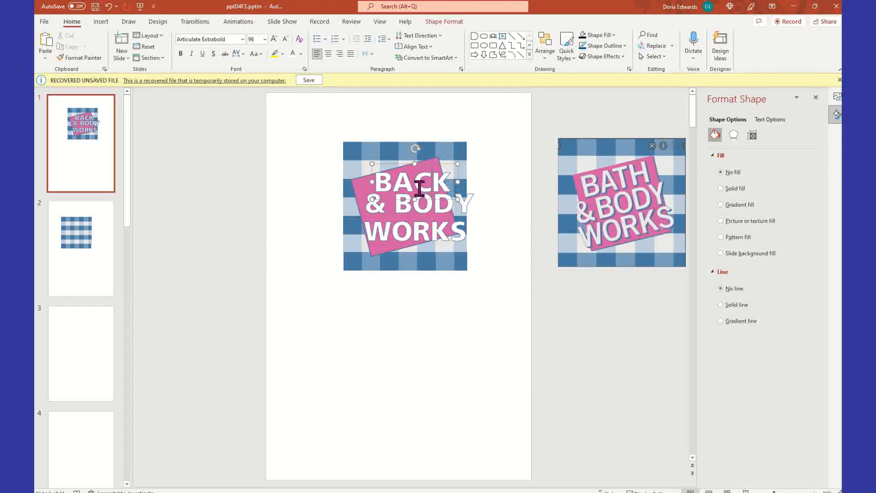
pyautogui.click(310, 164)
pyautogui.moveTo(319, 165); pyautogui.dragTo(501, 267)
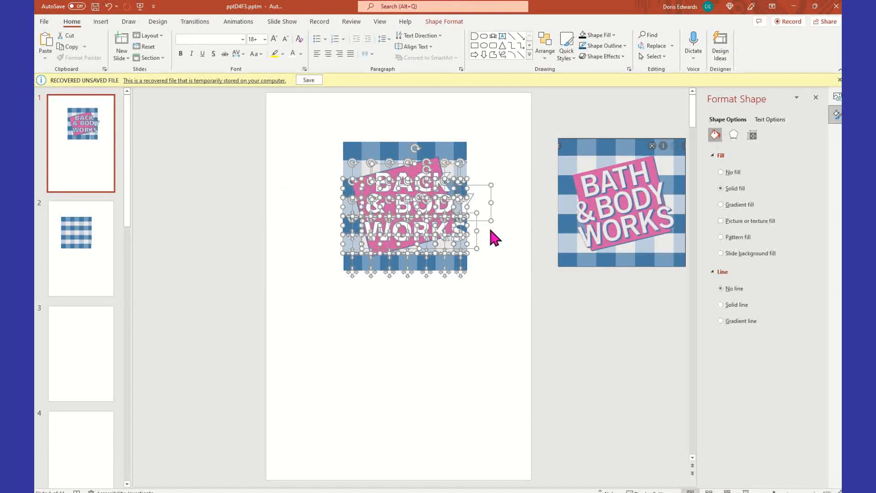
pyautogui.click(518, 163)
# - Copy the three text boxes together with the pink rectangle from slide 1 and paste them onto slide 2
pyautogui.click(429, 165)
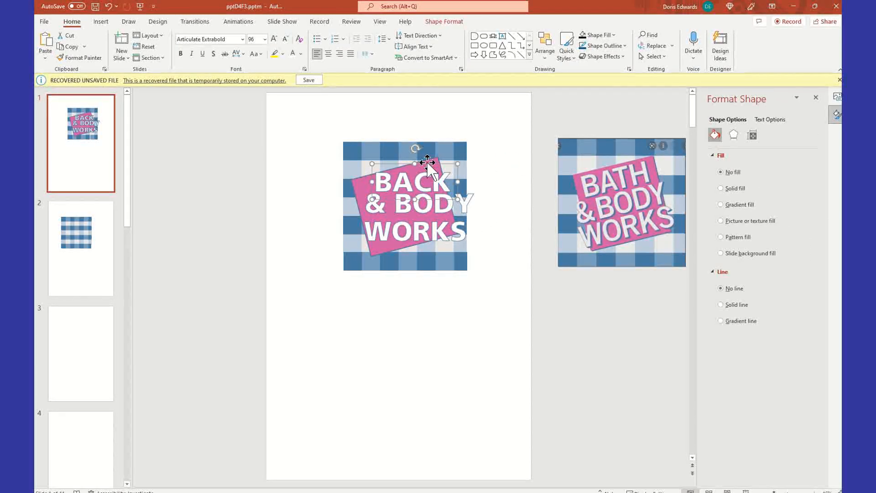
pyautogui.keyDown('shift'); pyautogui.click(448, 204); pyautogui.keyUp('shift')
pyautogui.keyDown('shift'); pyautogui.click(435, 236); pyautogui.keyUp('shift')
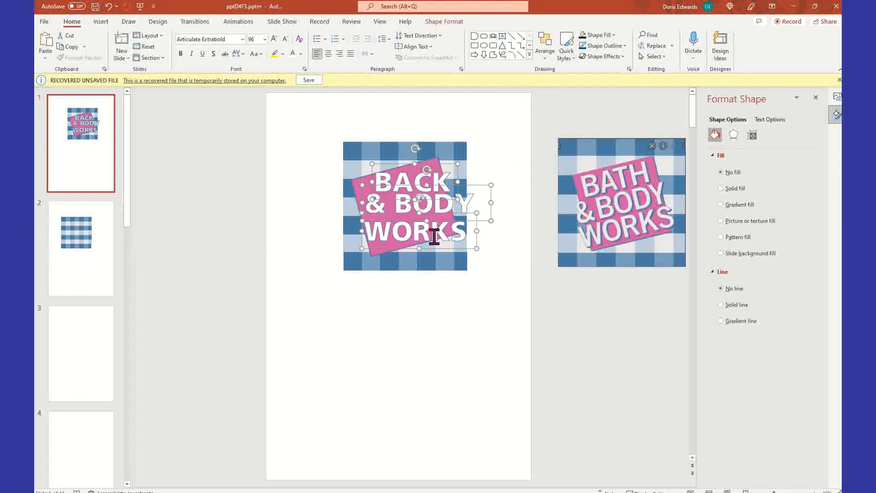
pyautogui.keyDown('shift'); pyautogui.click(357, 185); pyautogui.keyUp('shift')
pyautogui.rightClick(357, 185)
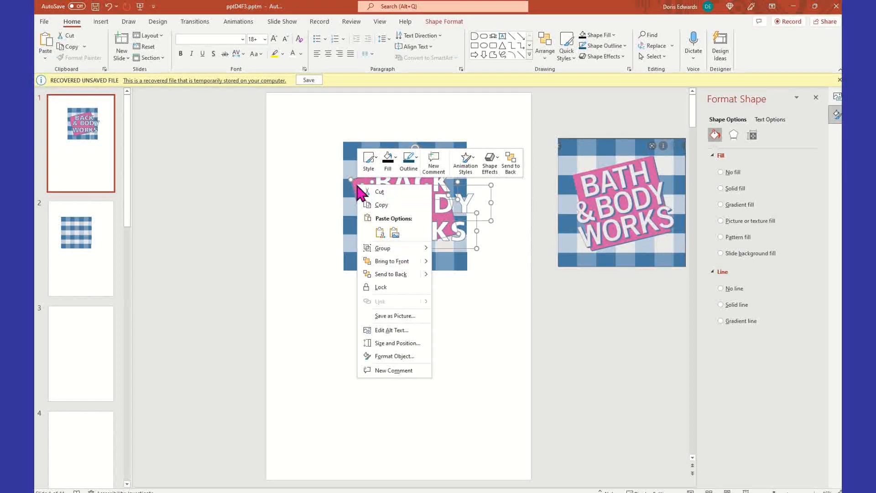
pyautogui.click(391, 215)
pyautogui.click(80, 241)
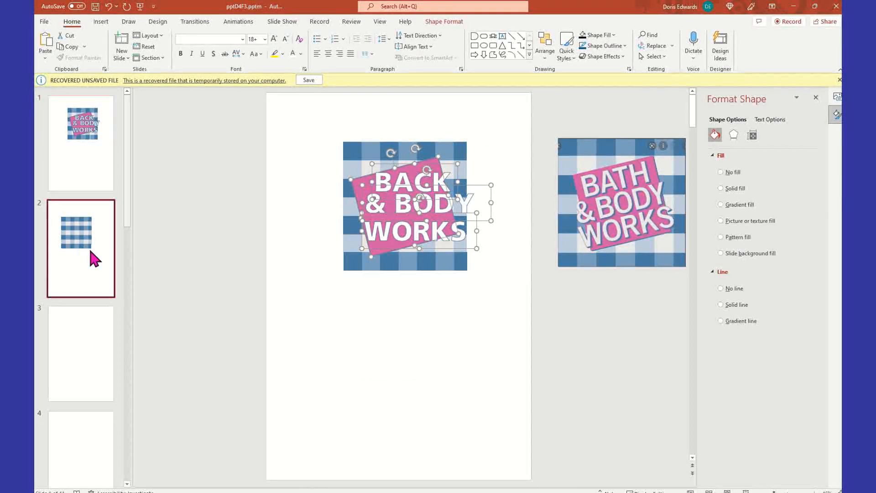
pyautogui.rightClick(182, 175)
pyautogui.click(207, 200)
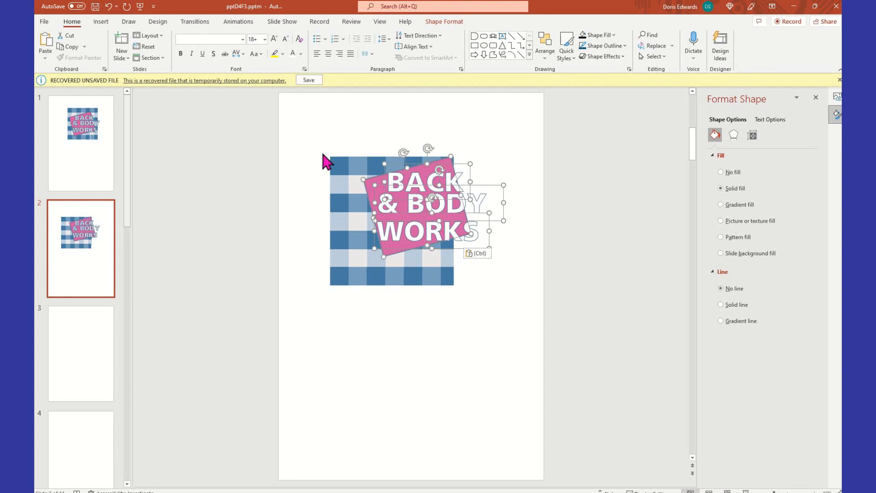
# - Move the "BACK", "& BODY" and "WORKS" text boxes clear of the checkered square and centre the pink rectangle on it
pyautogui.click(436, 117)
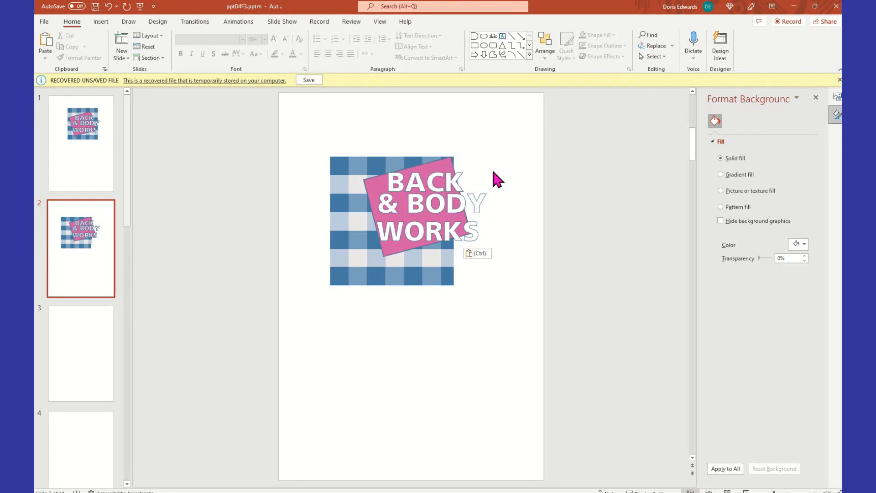
pyautogui.click(461, 183)
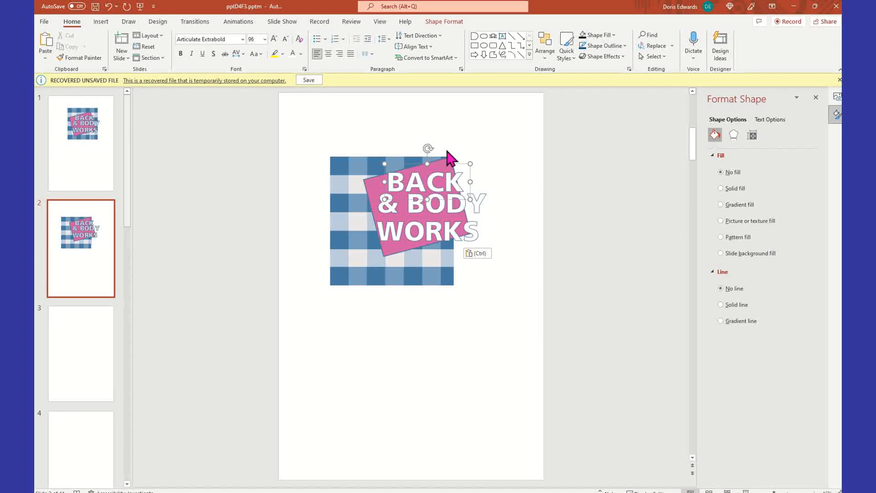
pyautogui.moveTo(461, 164); pyautogui.dragTo(466, 109)
pyautogui.click(478, 204)
pyautogui.moveTo(471, 186); pyautogui.dragTo(438, 309)
pyautogui.click(463, 231)
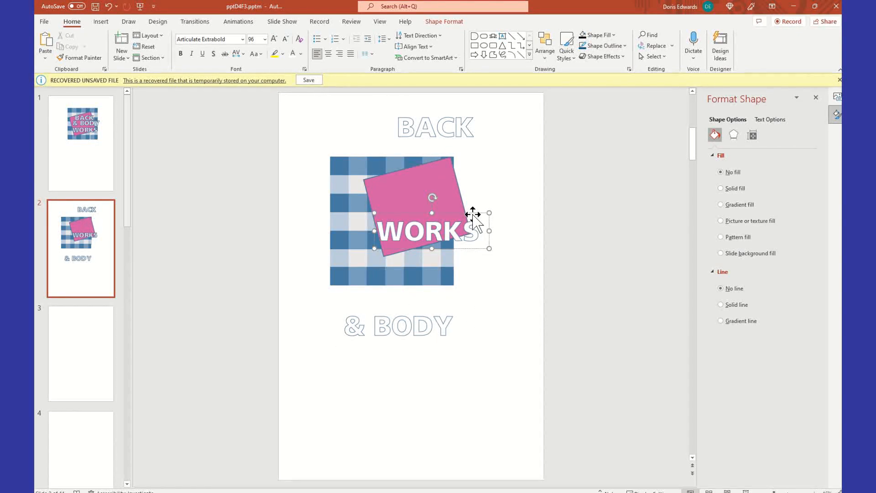
pyautogui.moveTo(473, 214); pyautogui.dragTo(578, 178)
pyautogui.moveTo(416, 210); pyautogui.dragTo(413, 214)
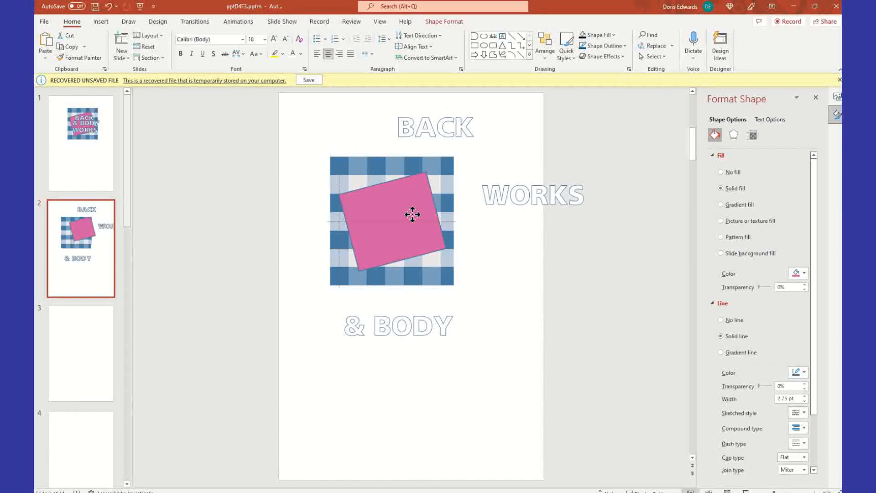
pyautogui.click(365, 119)
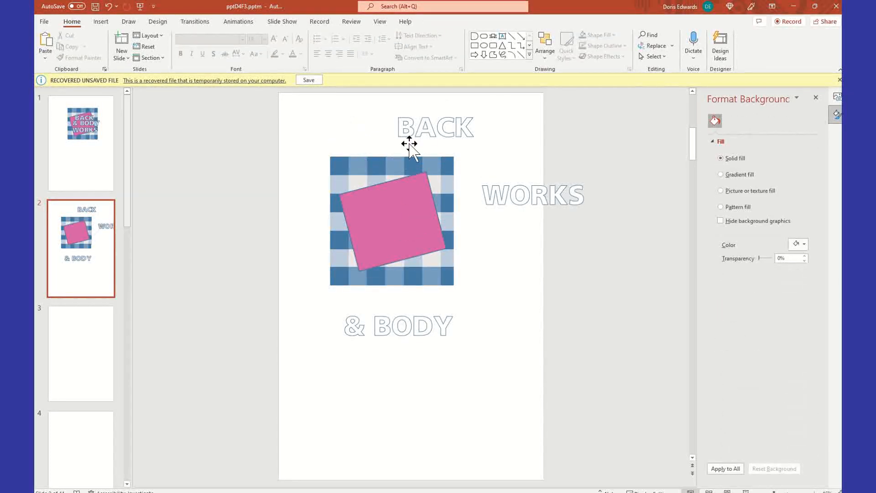
# - Save the "BACK" text box as the PNG picture BACK.png on the Desktop, replacing the existing file
pyautogui.click(438, 129)
pyautogui.click(467, 111)
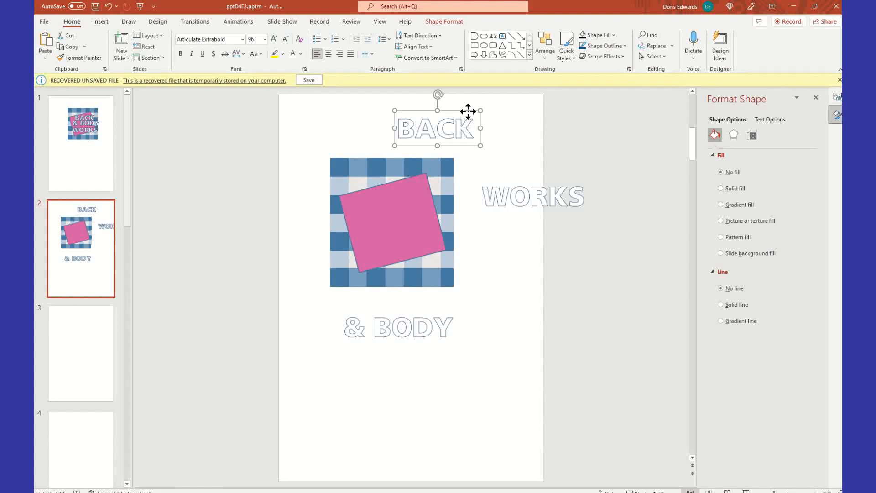
pyautogui.rightClick(469, 119)
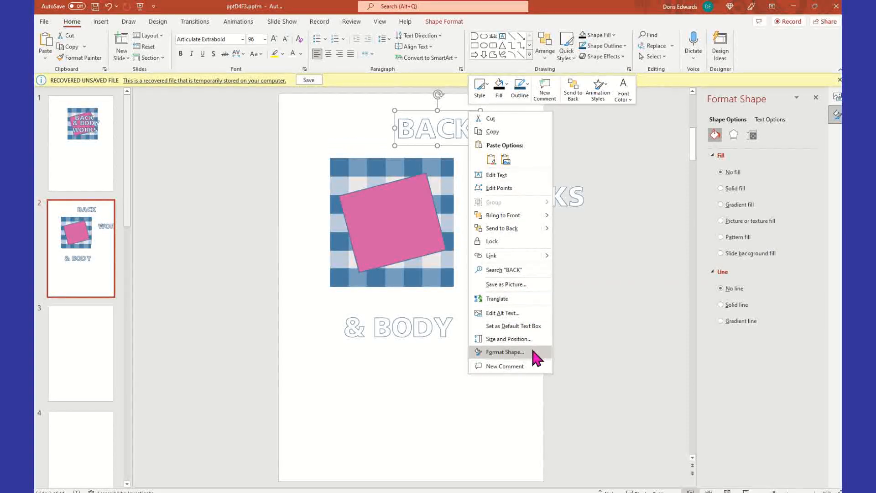
pyautogui.press('Escape')
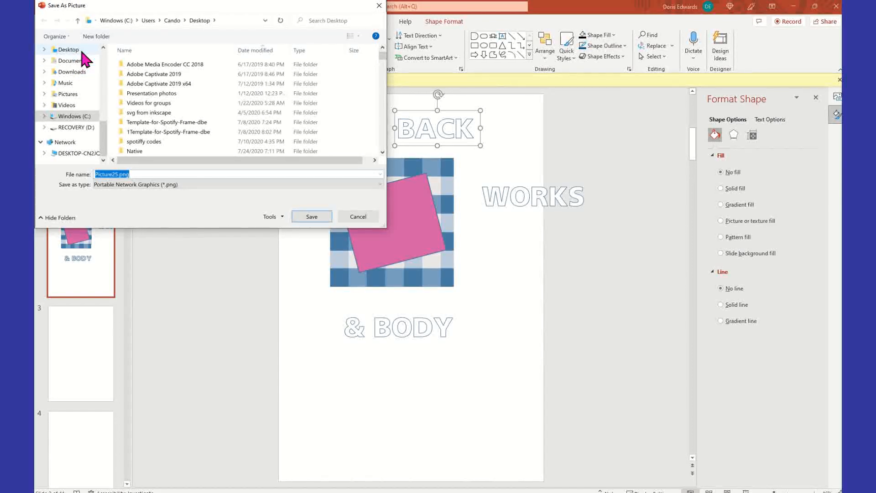
pyautogui.click(78, 51)
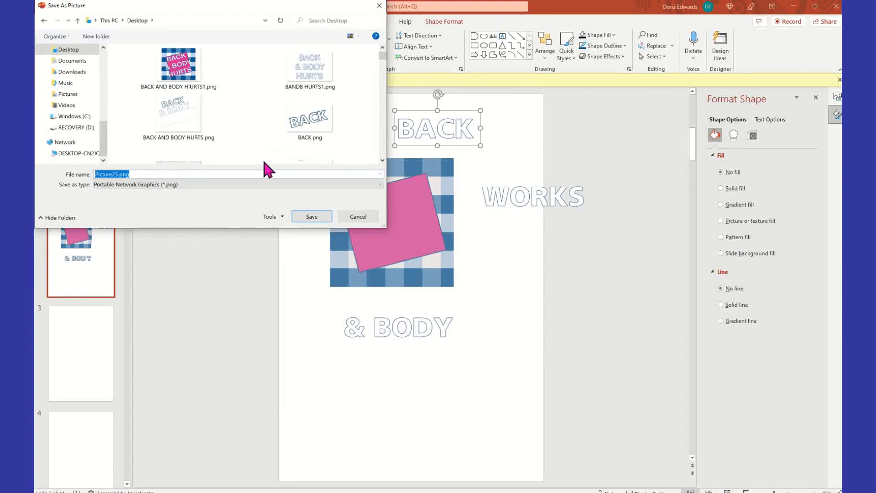
pyautogui.click(314, 124)
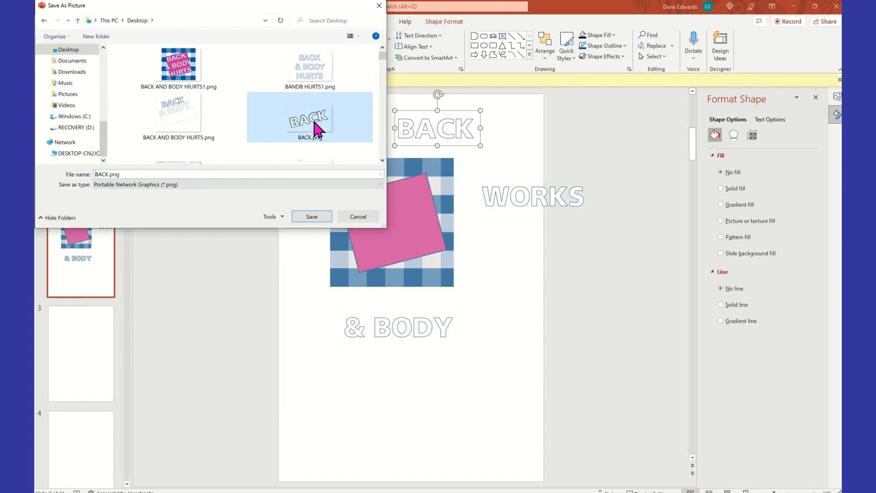
pyautogui.click(307, 217)
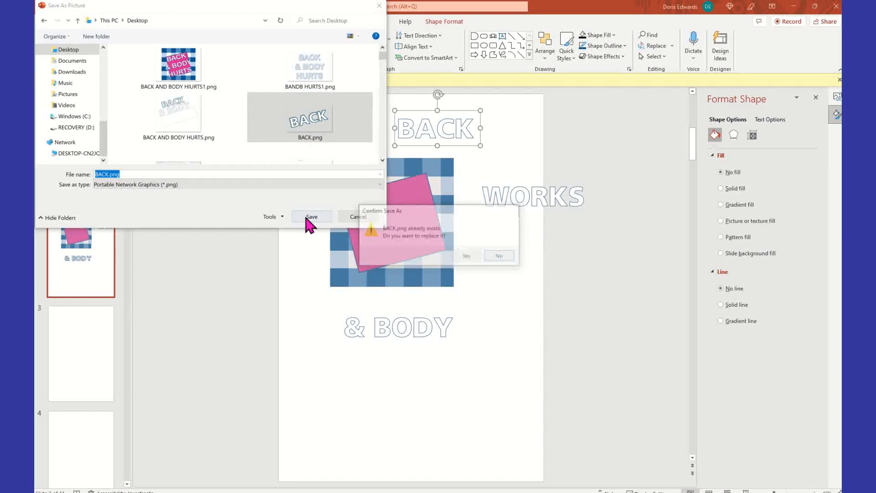
pyautogui.click(464, 255)
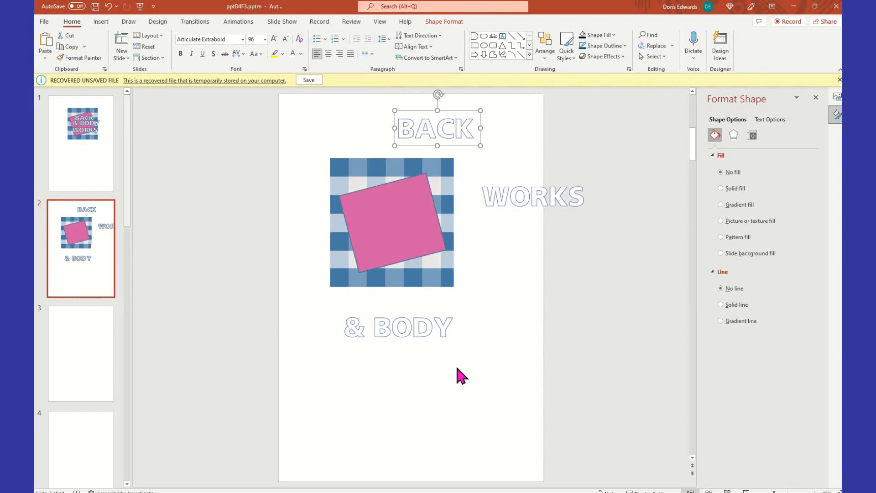
# - Save the "& BODY" text box as a PNG picture named "AND BODY" on the Desktop
pyautogui.click(439, 327)
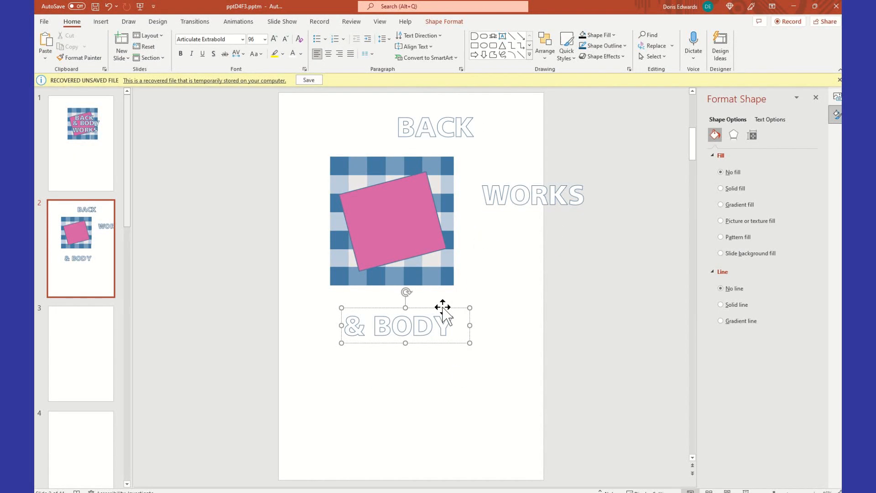
pyautogui.rightClick(442, 308)
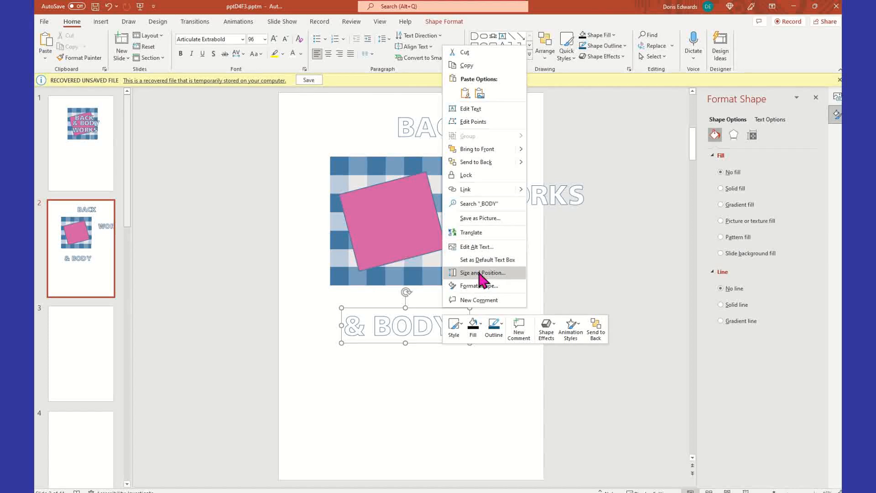
pyautogui.click(491, 218)
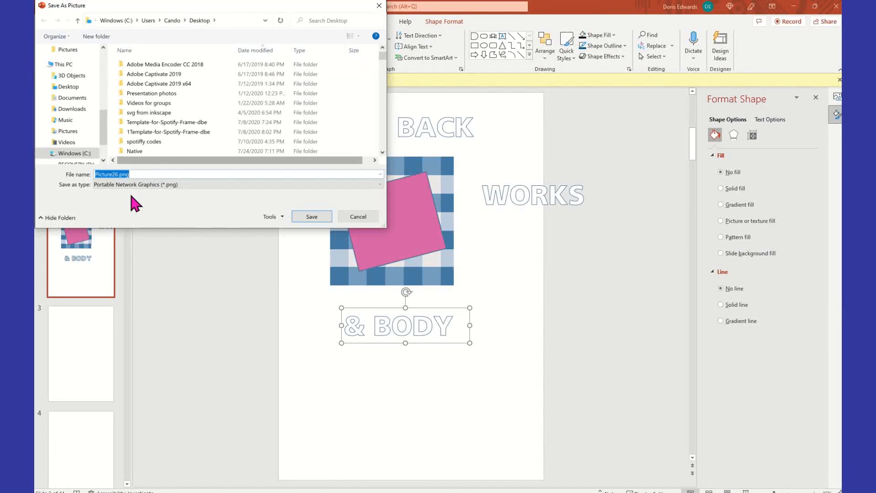
pyautogui.write('AND')
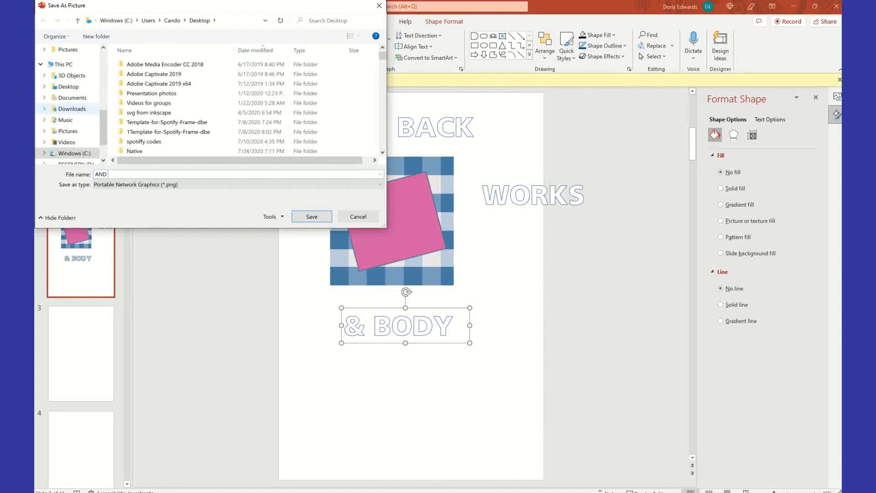
pyautogui.write(' BODY')
pyautogui.click(312, 217)
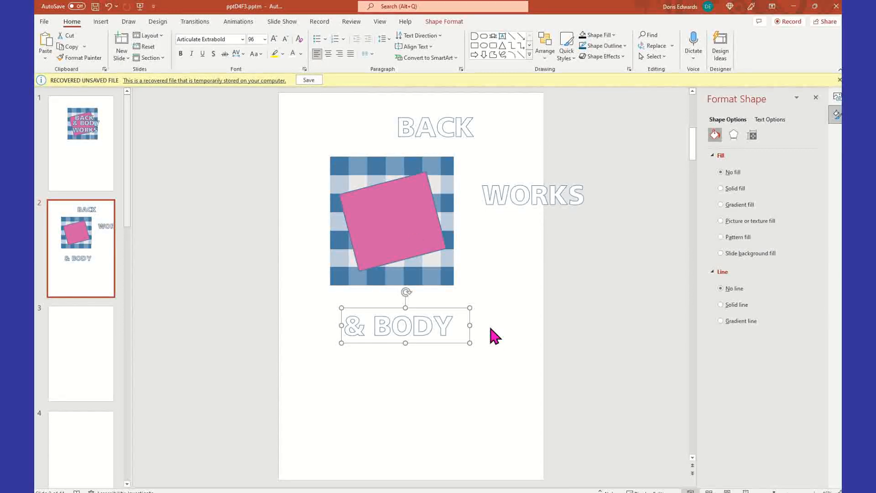
# - Replace the text "WORKS" with "HURTS" in its text box on slide 2
pyautogui.click(533, 195)
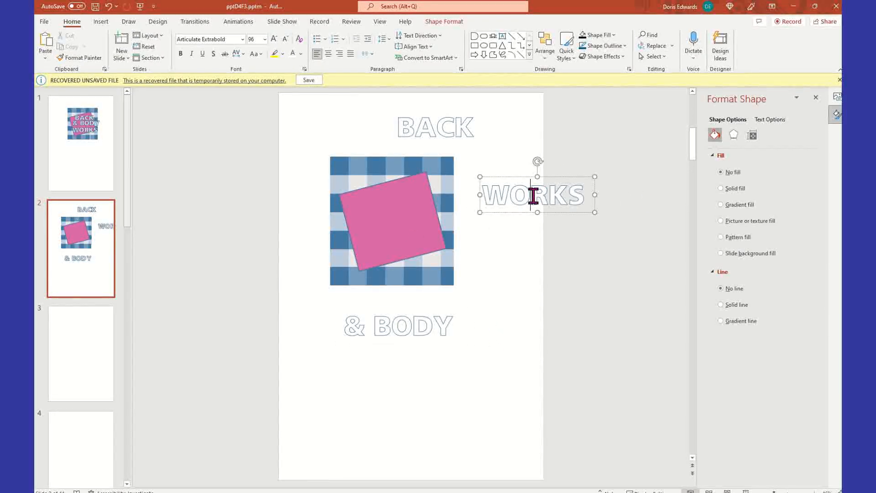
pyautogui.moveTo(484, 196); pyautogui.dragTo(590, 196)
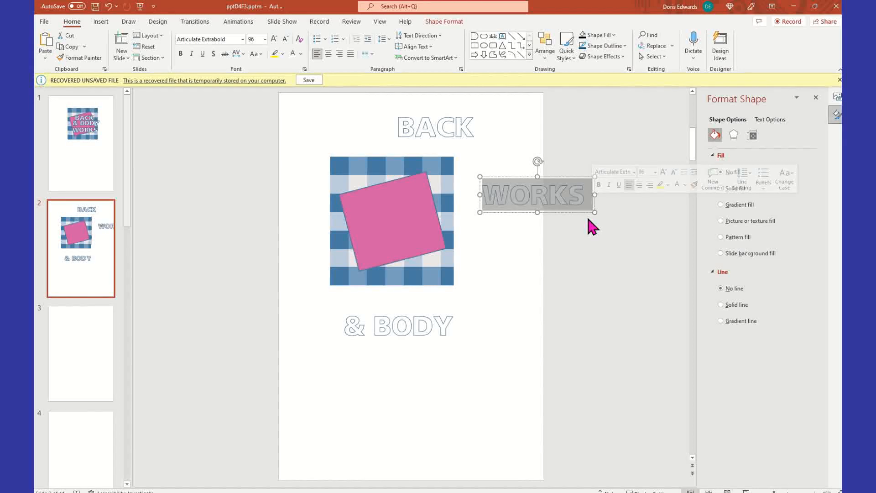
pyautogui.write('HURTS')
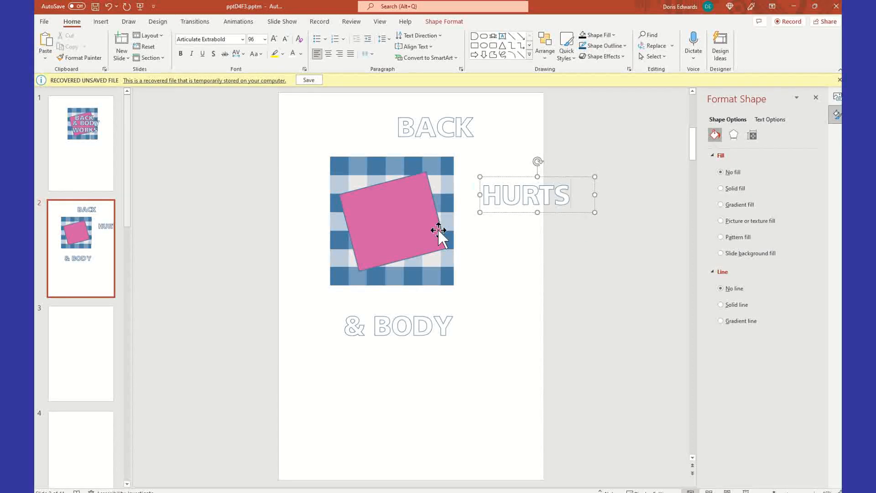
pyautogui.click(609, 275)
# - Save the "HURTS" text box as a PNG picture named "HURTS" on the Desktop
pyautogui.click(524, 188)
pyautogui.rightClick(530, 177)
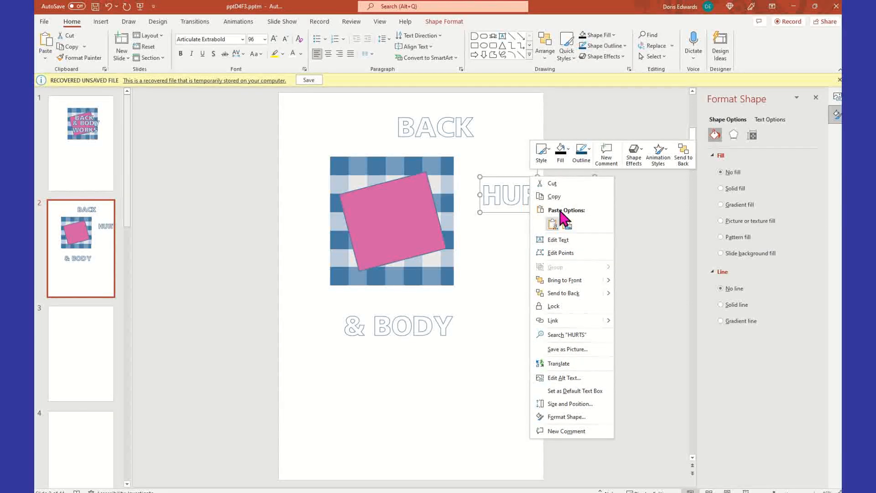
pyautogui.click(568, 350)
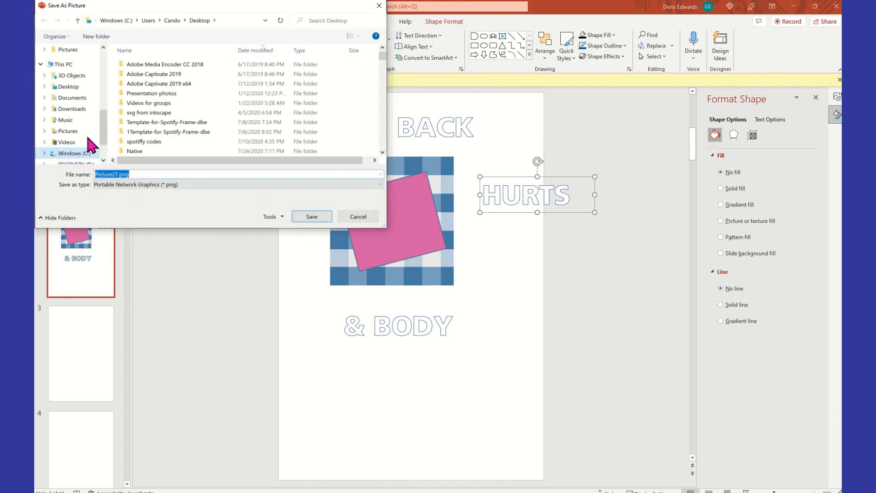
pyautogui.click(69, 87)
pyautogui.write('HURTS')
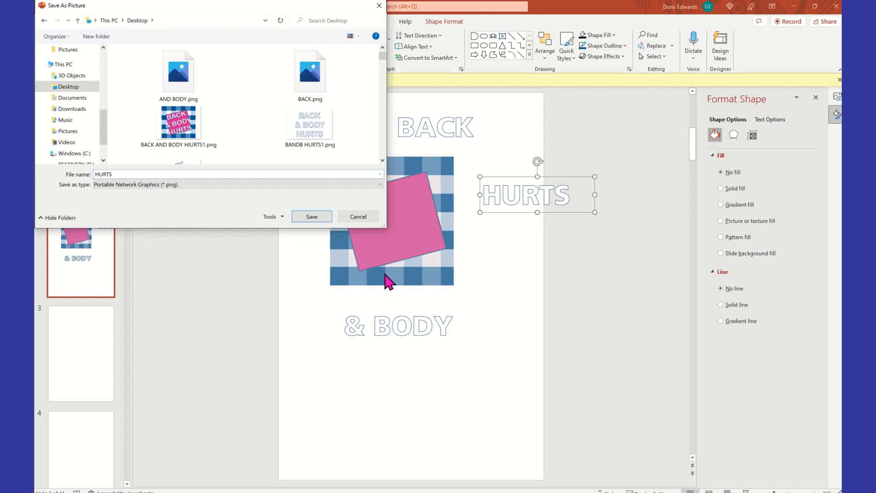
pyautogui.click(312, 217)
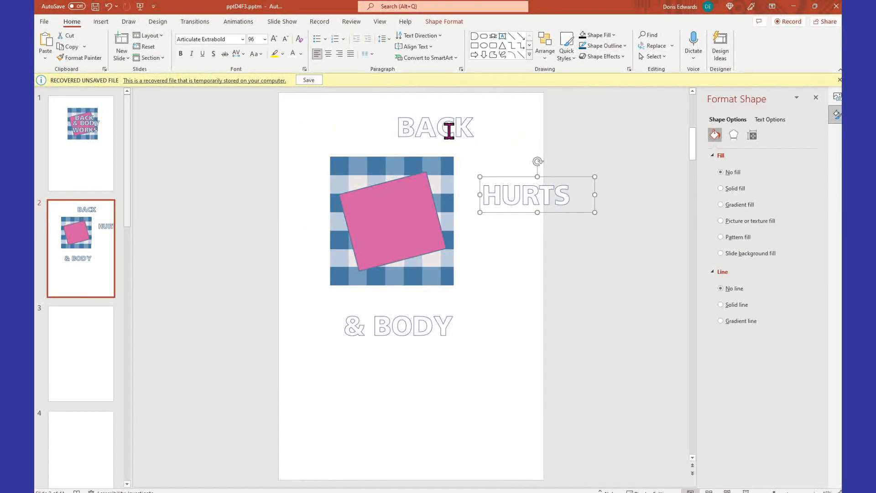
pyautogui.click(265, 39)
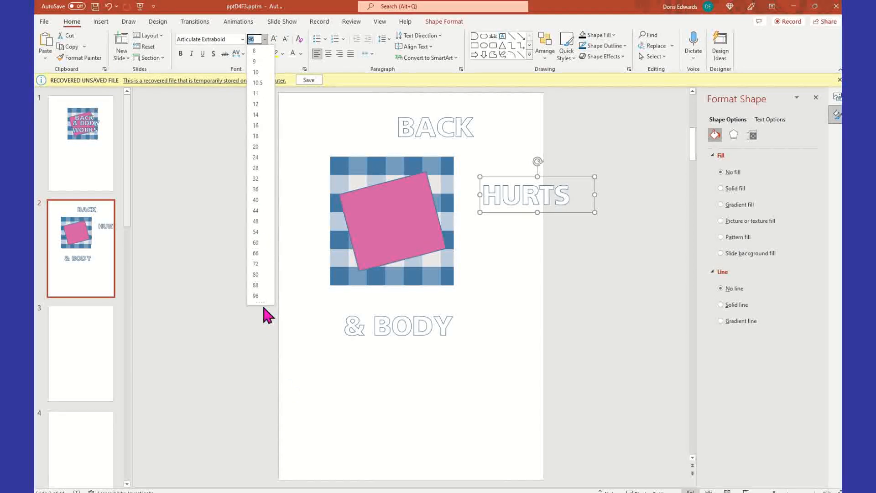
pyautogui.press('Escape')
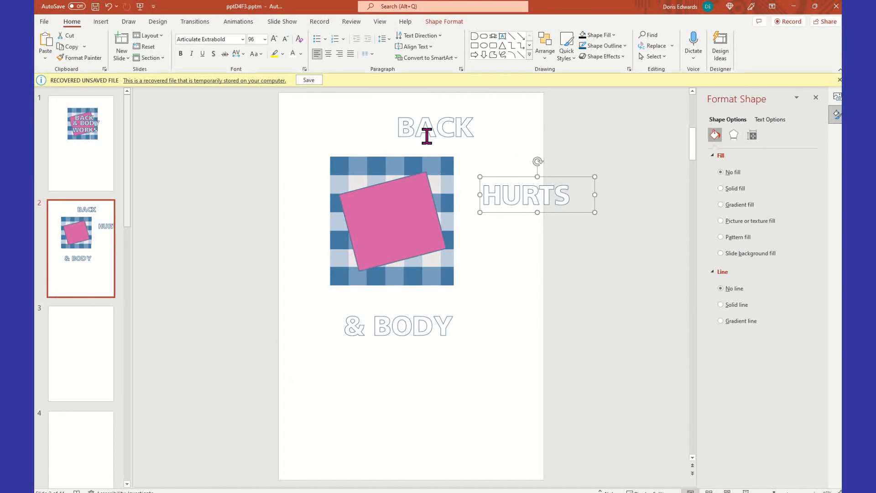
# - Delete the "BACK", "HURTS" and "& BODY" text boxes from slide 2
pyautogui.click(457, 128)
pyautogui.click(463, 110)
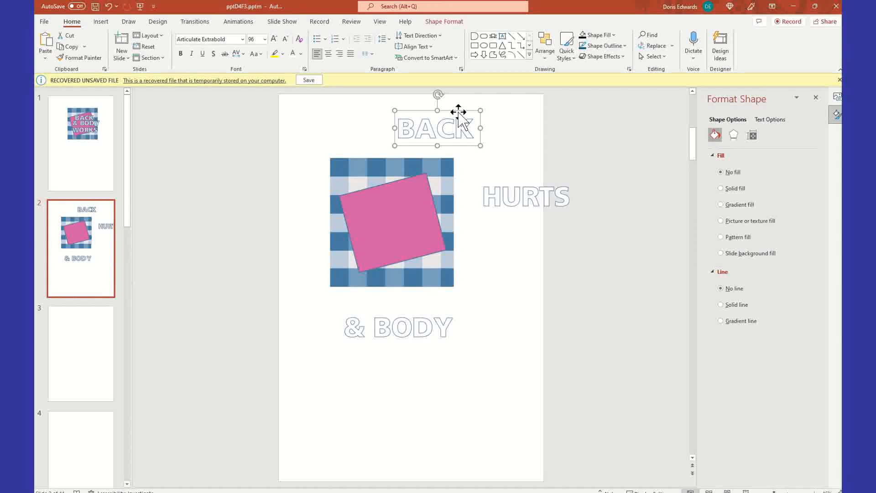
pyautogui.press('Delete')
pyautogui.click(521, 191)
pyautogui.click(549, 178)
pyautogui.press('Delete')
pyautogui.click(391, 328)
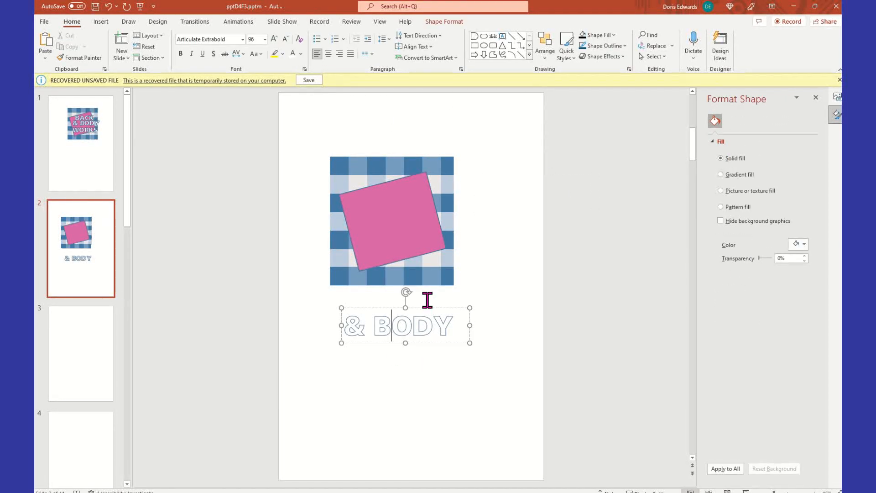
pyautogui.click(434, 306)
pyautogui.press('Delete')
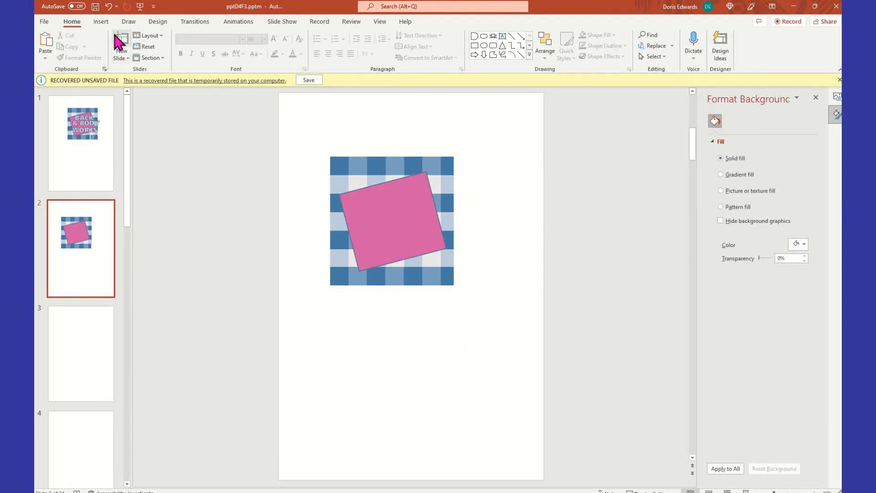
# - Insert the picture BACK.png from the Desktop onto slide 2 and enlarge it to about 4.5" high by 10.9" wide
pyautogui.click(108, 21)
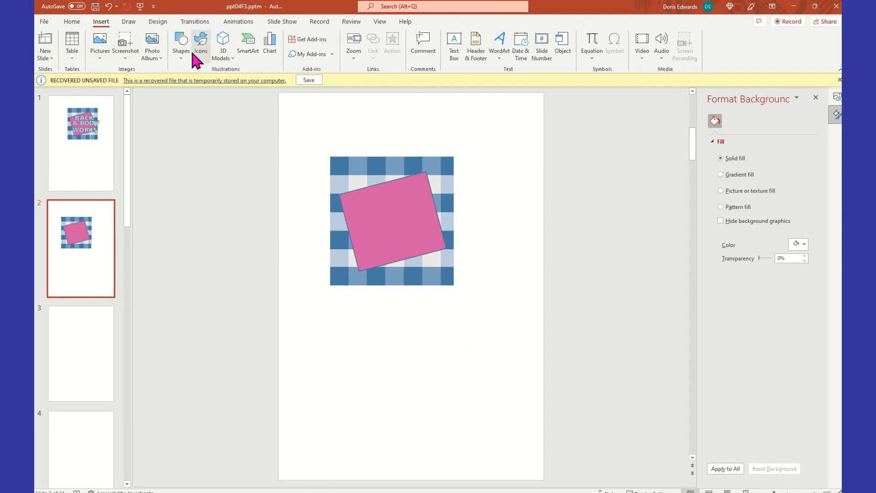
pyautogui.click(100, 55)
pyautogui.click(133, 84)
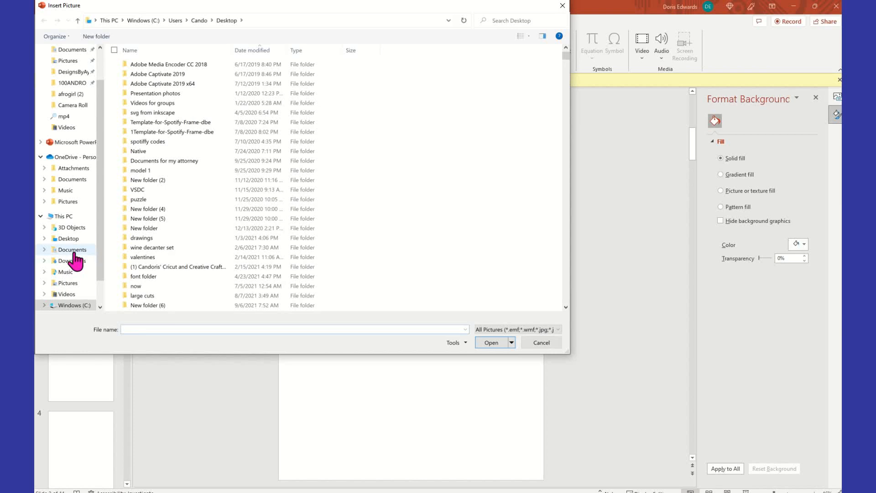
pyautogui.click(69, 238)
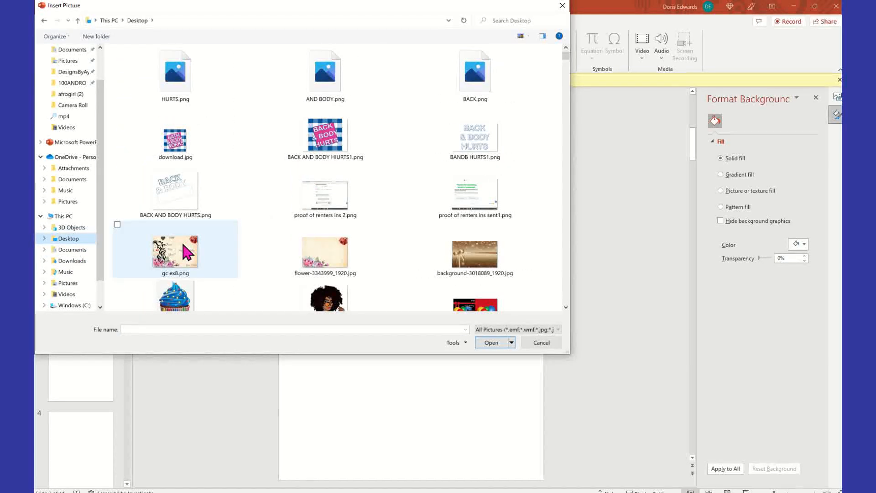
pyautogui.click(487, 82)
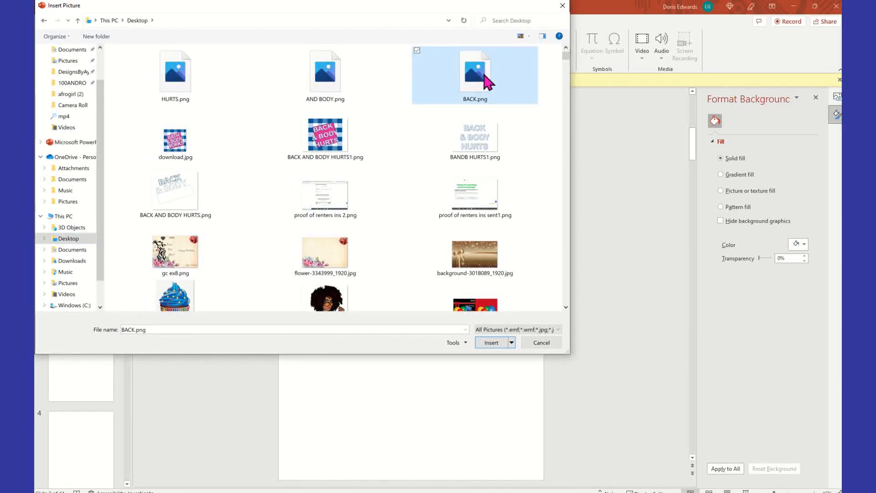
pyautogui.click(481, 341)
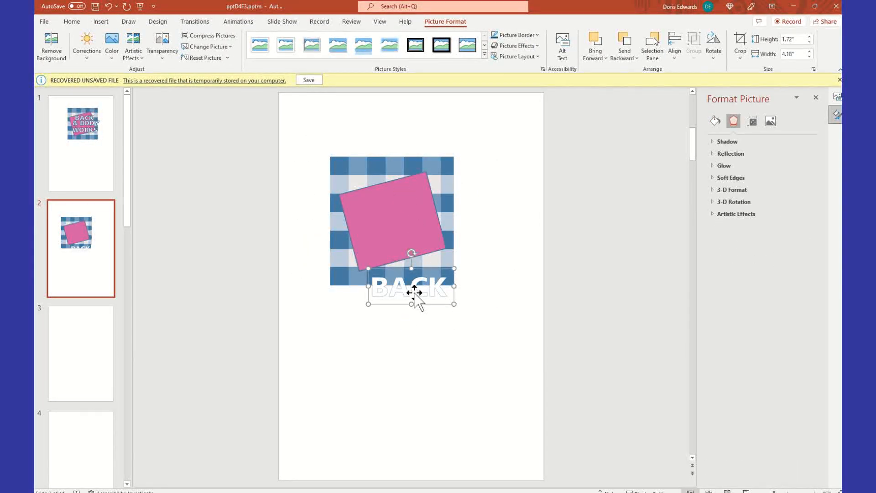
pyautogui.moveTo(456, 305); pyautogui.dragTo(538, 365)
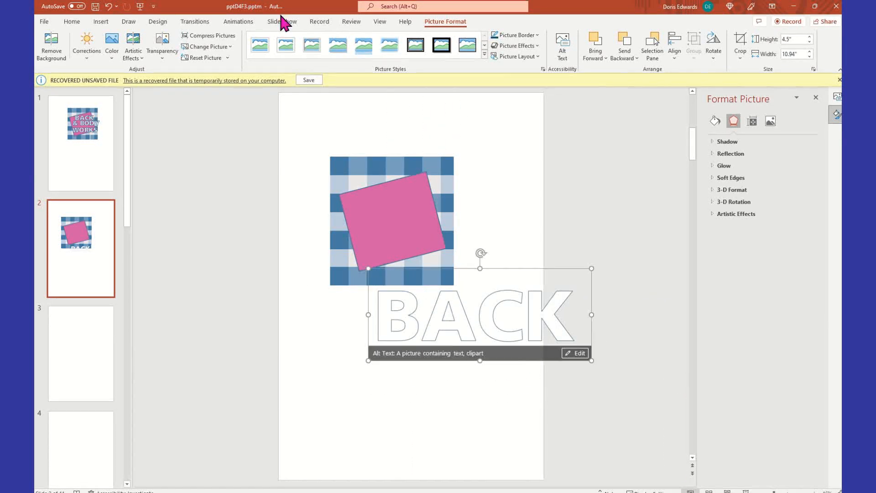
# - Shrink the "BACK" picture to about 1.72" high by 4.18" wide, tilt it to match the pink rectangle, and place it along the rectangle's upper edge
pyautogui.click(73, 22)
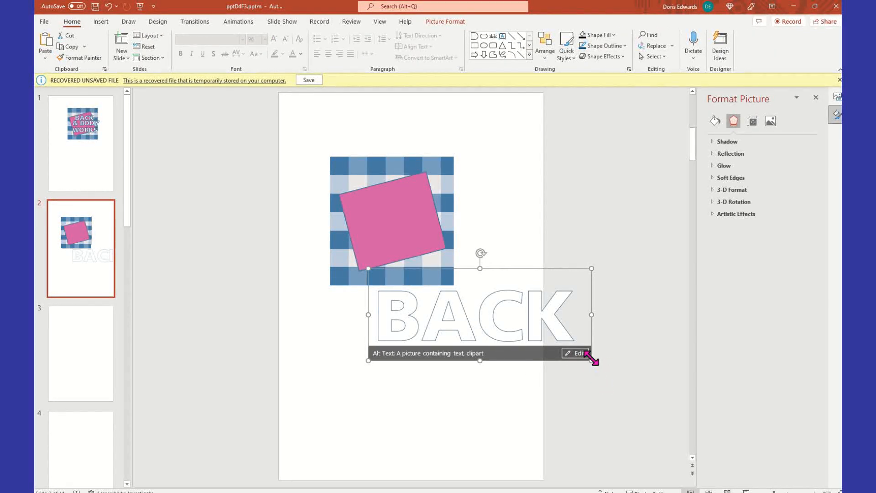
pyautogui.moveTo(592, 360); pyautogui.dragTo(454, 304)
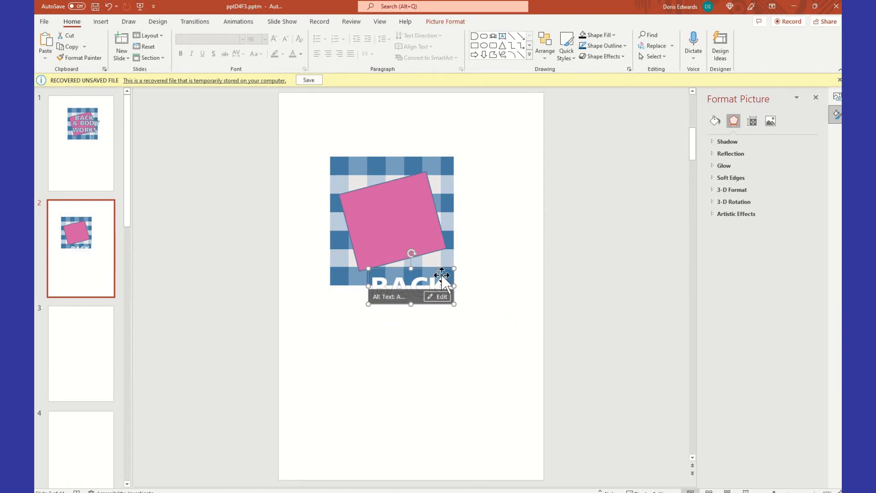
pyautogui.moveTo(406, 252); pyautogui.dragTo(415, 181)
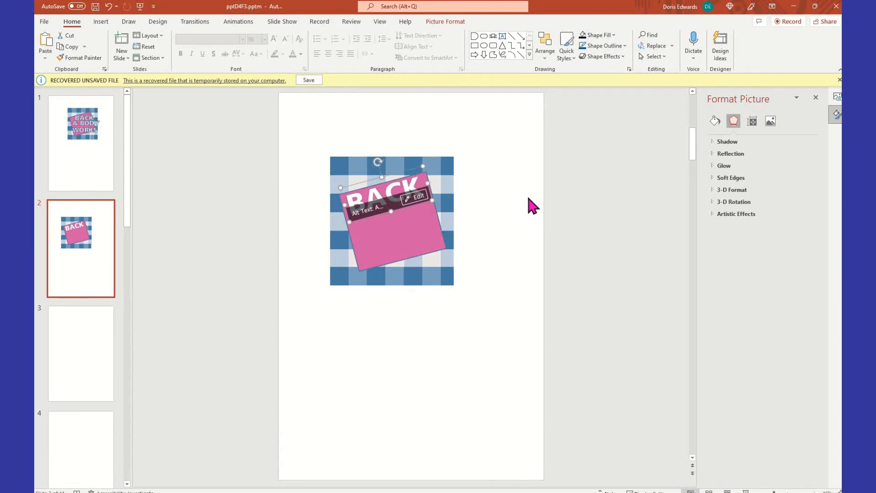
pyautogui.click(461, 305)
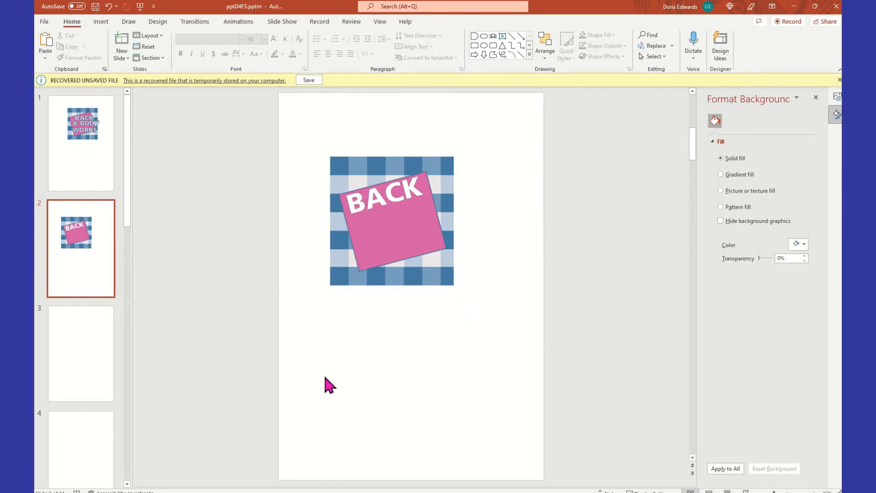
# - Insert the picture AND BODY.png from the Desktop onto slide 2
pyautogui.click(100, 22)
pyautogui.click(100, 54)
pyautogui.click(124, 85)
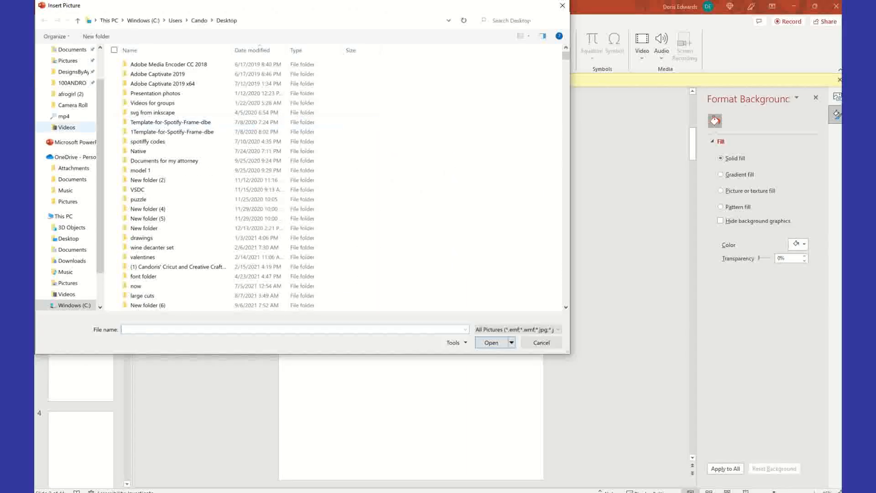
pyautogui.click(75, 243)
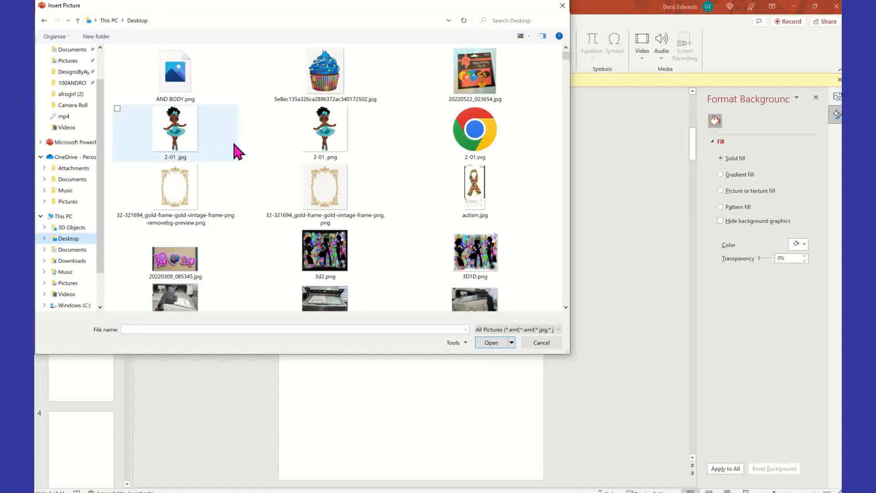
pyautogui.click(164, 93)
pyautogui.click(324, 80)
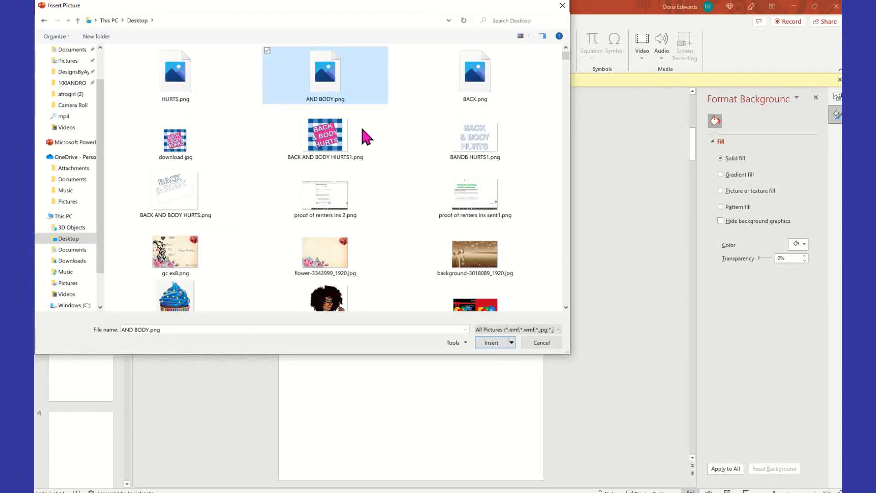
pyautogui.click(497, 347)
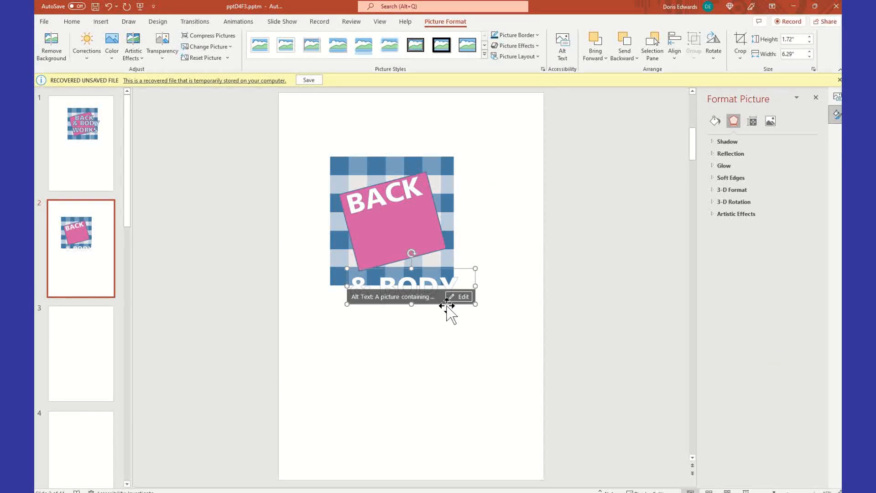
# - Place the "& BODY" picture below "BACK" on the pink rectangle, tilt it to match, and shrink it to fit the rectangle's width
pyautogui.moveTo(463, 272); pyautogui.dragTo(461, 204)
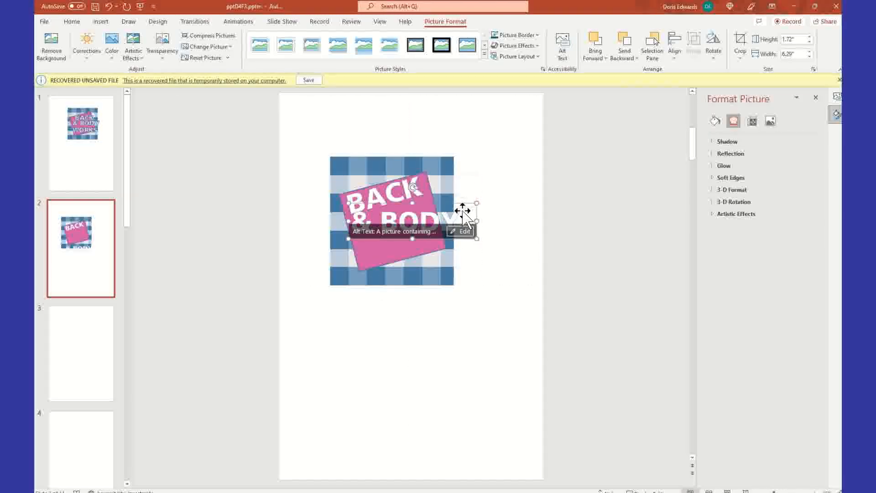
pyautogui.click(416, 182)
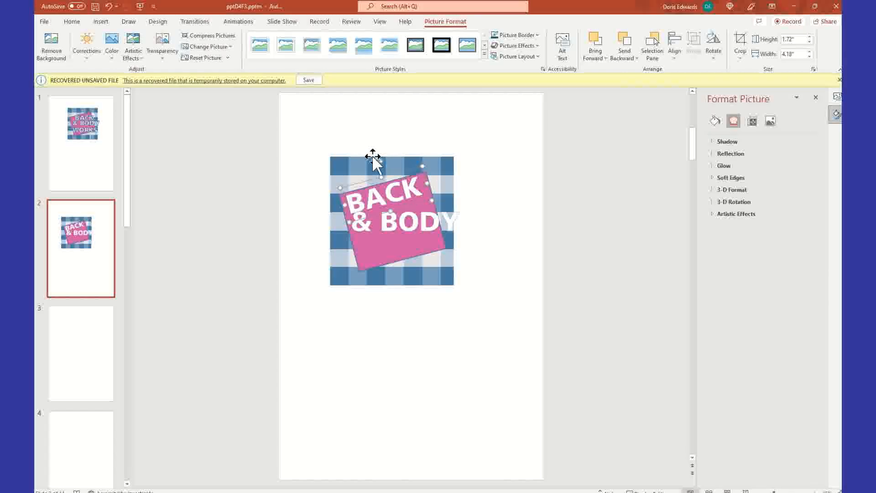
pyautogui.click(453, 224)
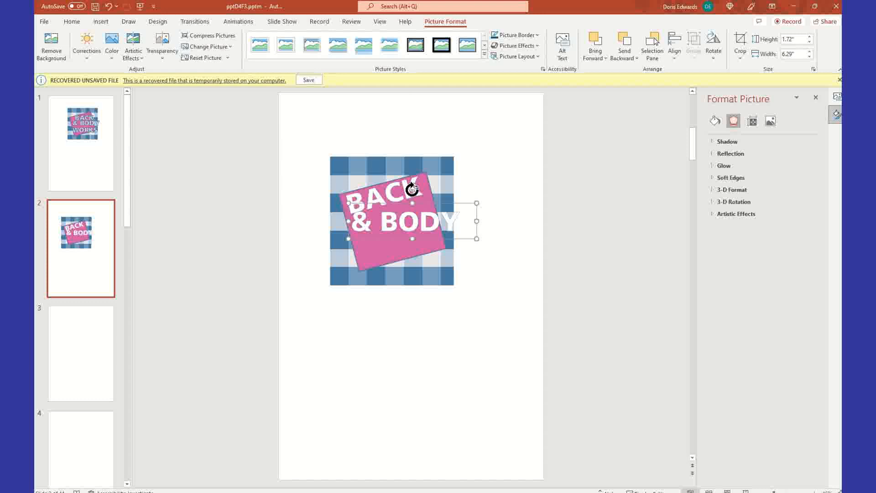
pyautogui.moveTo(413, 187)
pyautogui.mouseDown()
pyautogui.moveTo(398, 188)
pyautogui.moveTo(404, 194)
pyautogui.mouseUp()
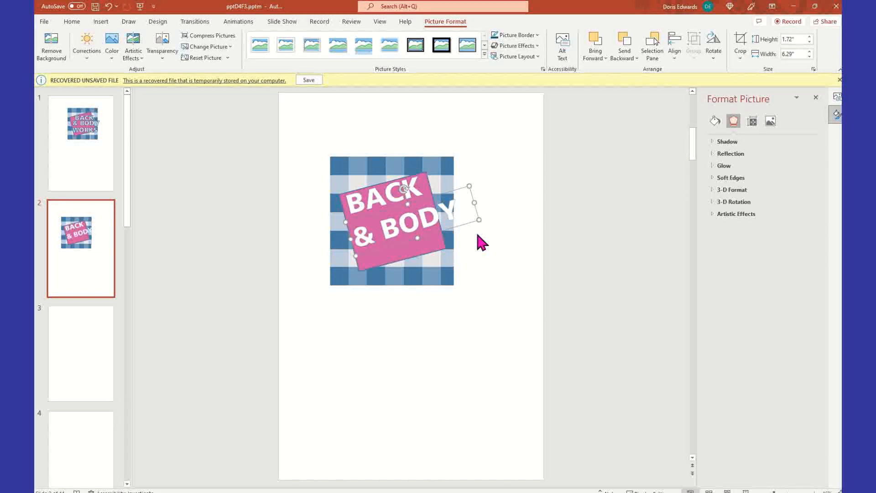
pyautogui.moveTo(479, 219); pyautogui.dragTo(423, 233)
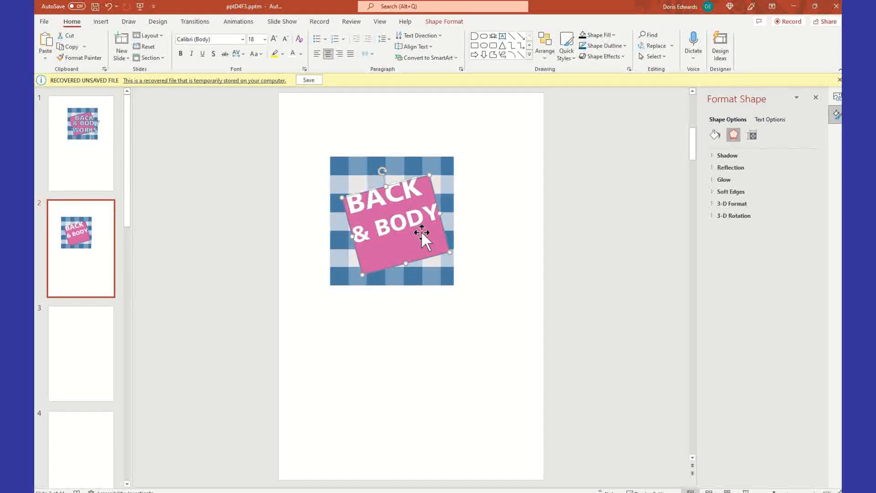
pyautogui.click(109, 6)
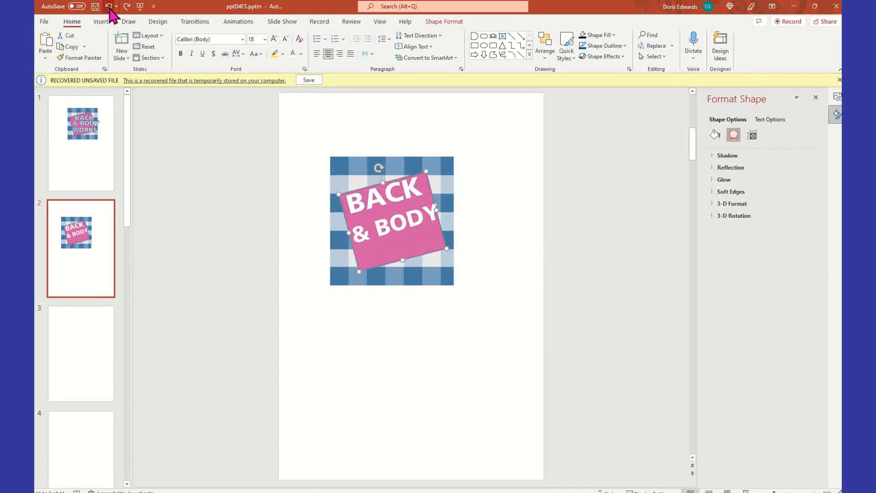
pyautogui.click(522, 204)
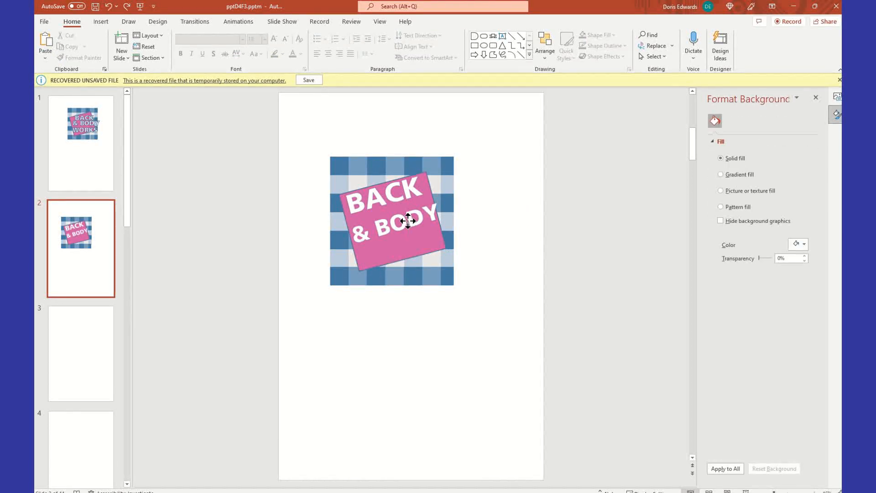
# - Move "& BODY" up close beneath "BACK", stretch it slightly past the pink rectangle's left edge, and fine-tune its position
pyautogui.click(452, 242)
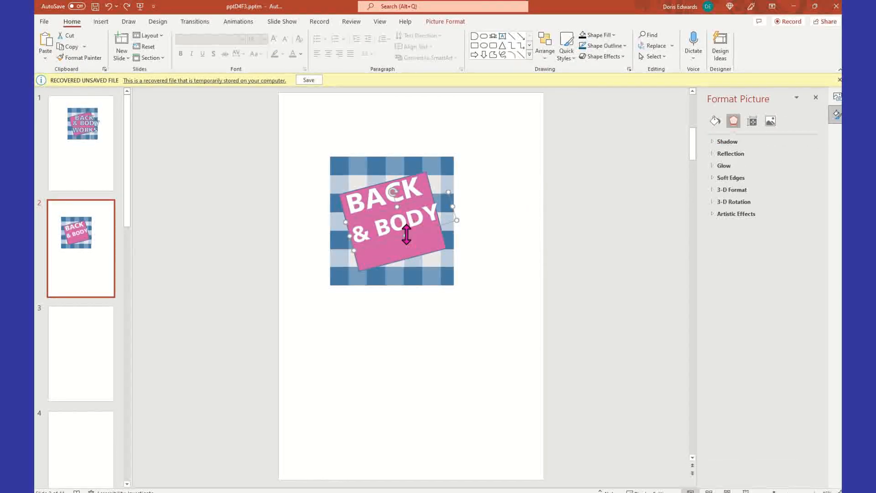
pyautogui.moveTo(432, 214)
pyautogui.mouseDown()
pyautogui.moveTo(428, 200)
pyautogui.moveTo(435, 209)
pyautogui.moveTo(437, 201)
pyautogui.moveTo(431, 204)
pyautogui.mouseUp()
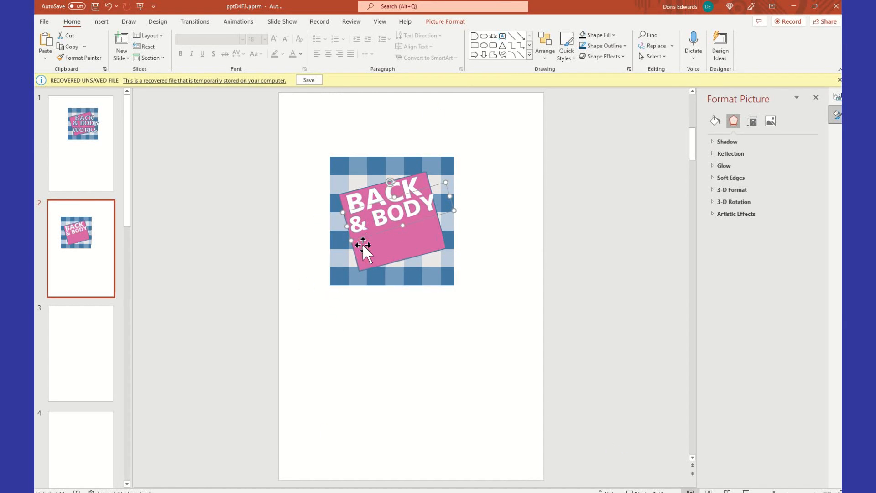
pyautogui.moveTo(352, 245); pyautogui.dragTo(347, 246)
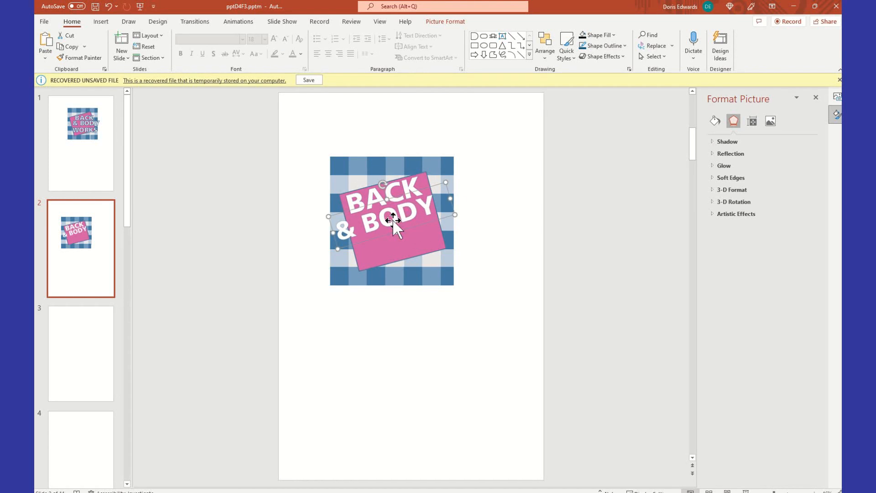
pyautogui.moveTo(383, 185); pyautogui.dragTo(410, 210)
pyautogui.hotkey('ctrl', 'z')
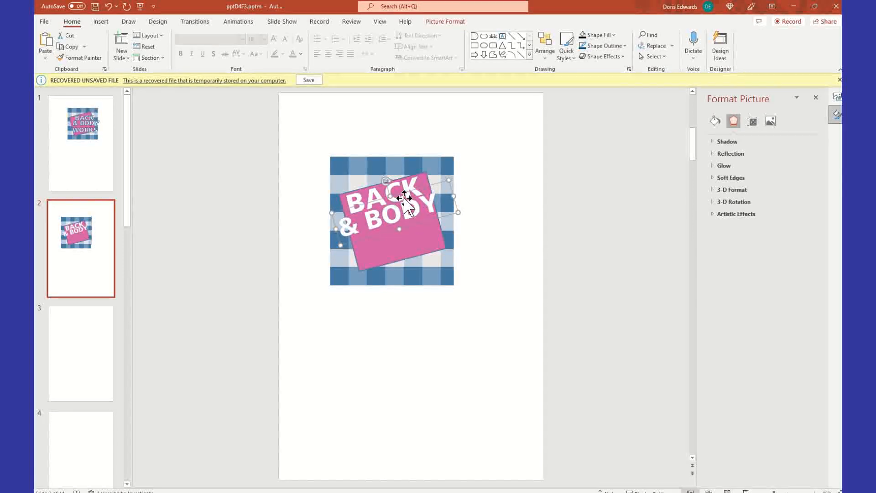
pyautogui.hotkey('ctrl', 'z')
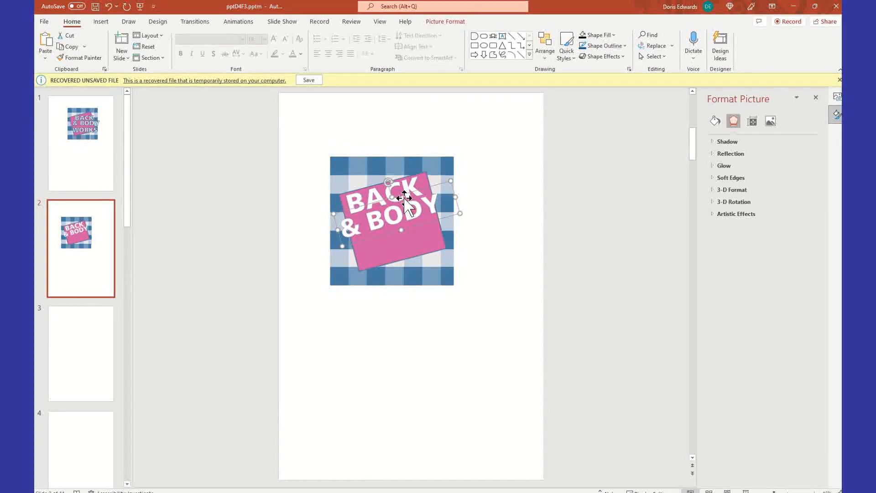
pyautogui.hotkey('ctrl', 'z')
pyautogui.hotkey('ctrl', 'y')
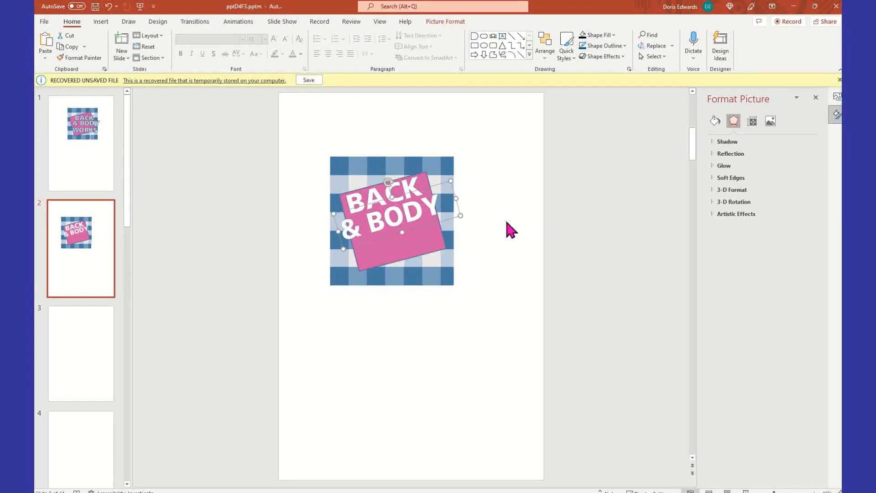
pyautogui.click(520, 224)
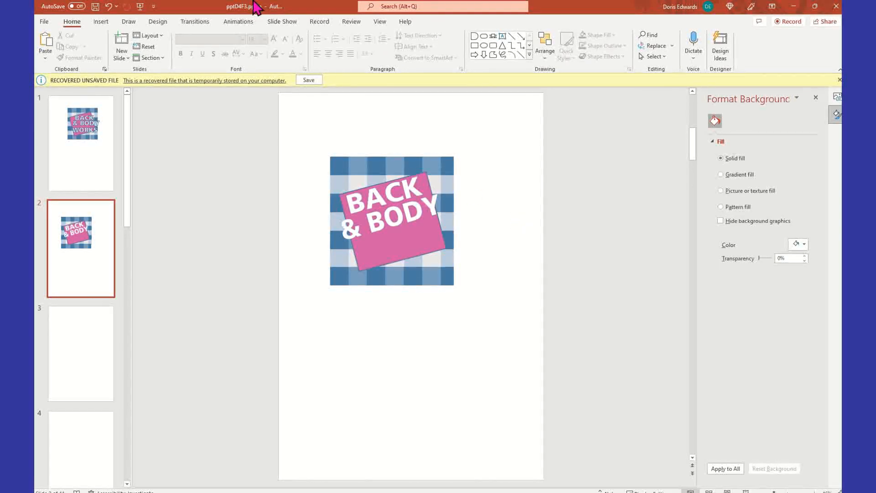
# - Insert the picture HURTS.png from the Desktop onto slide 2
pyautogui.click(97, 22)
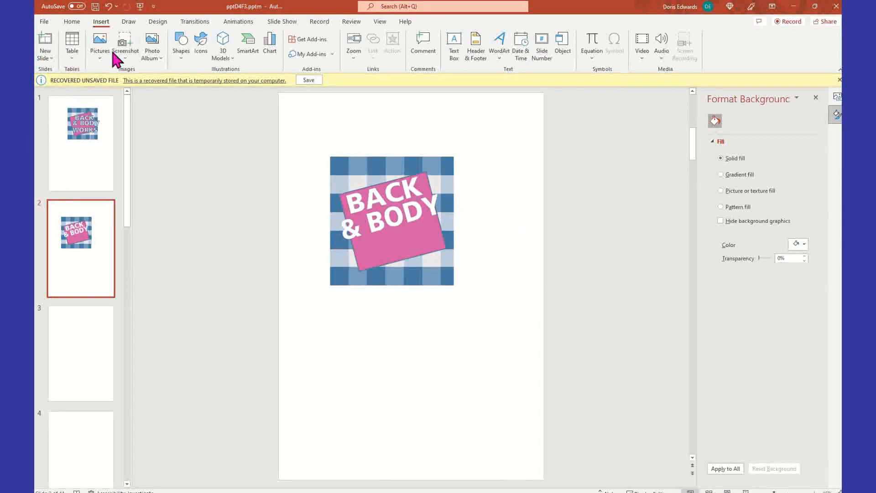
pyautogui.click(99, 55)
pyautogui.click(121, 86)
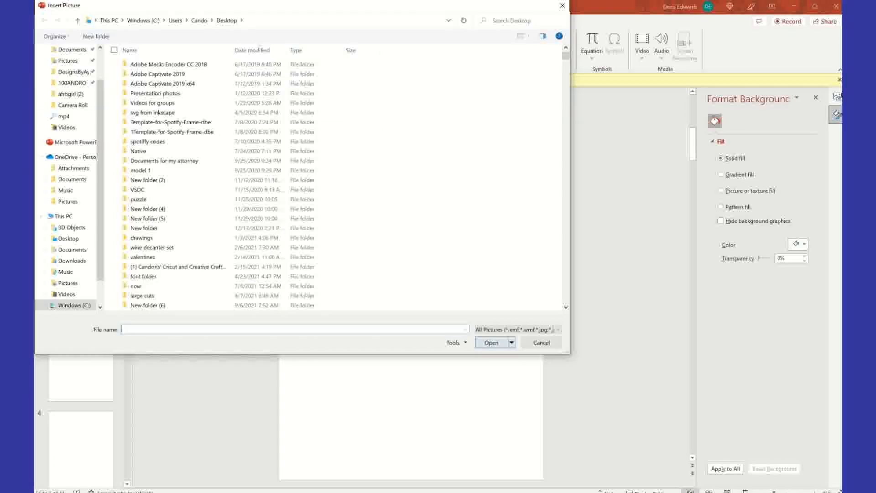
pyautogui.click(72, 239)
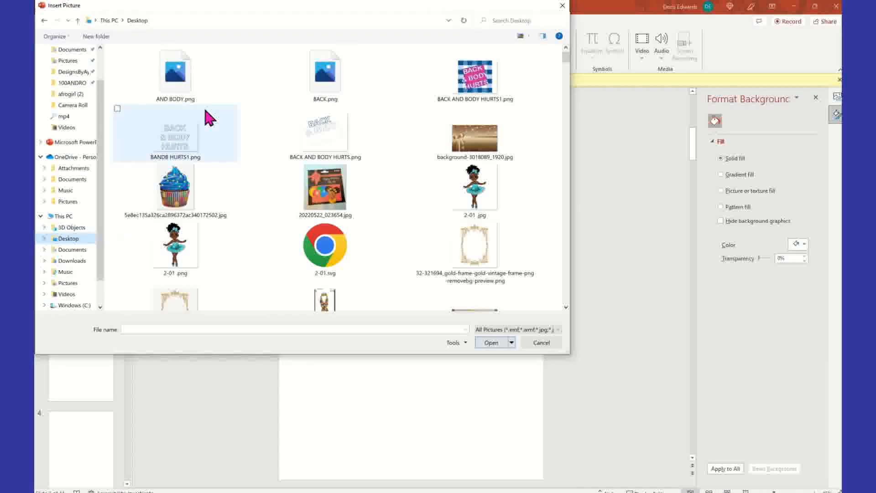
pyautogui.click(178, 89)
pyautogui.click(505, 344)
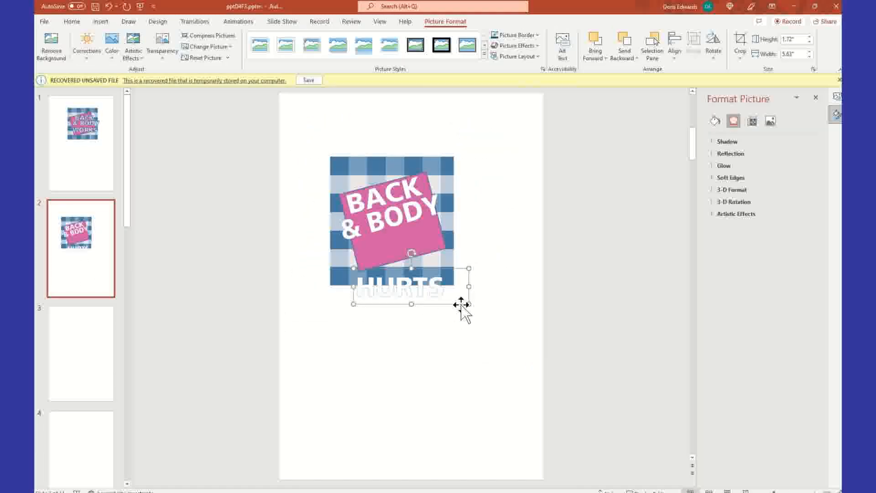
# - Tilt the "HURTS" picture to match the other words, place it below "& BODY" on the pink rectangle, and stretch it slightly wider
pyautogui.moveTo(411, 253); pyautogui.dragTo(395, 245)
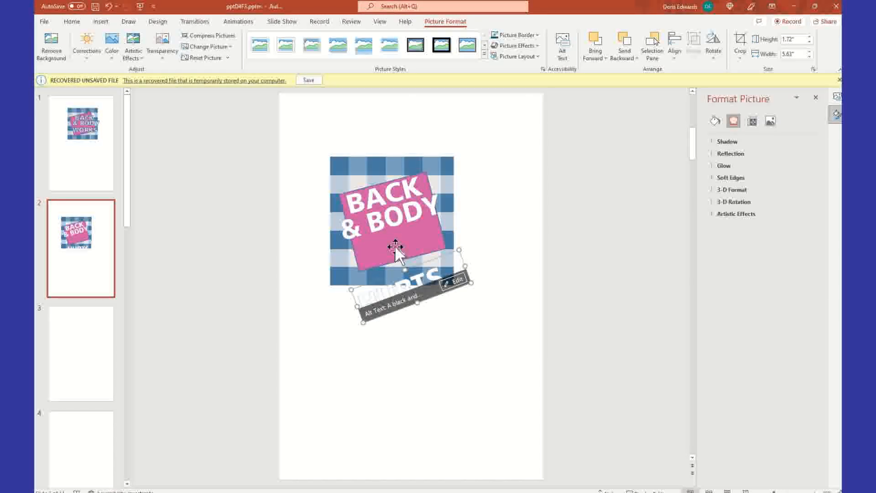
pyautogui.moveTo(431, 274); pyautogui.dragTo(429, 221)
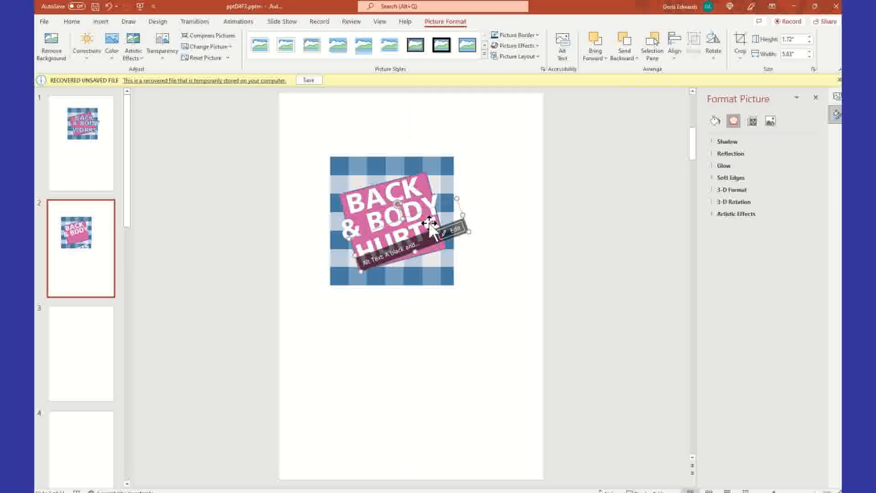
pyautogui.press('Escape')
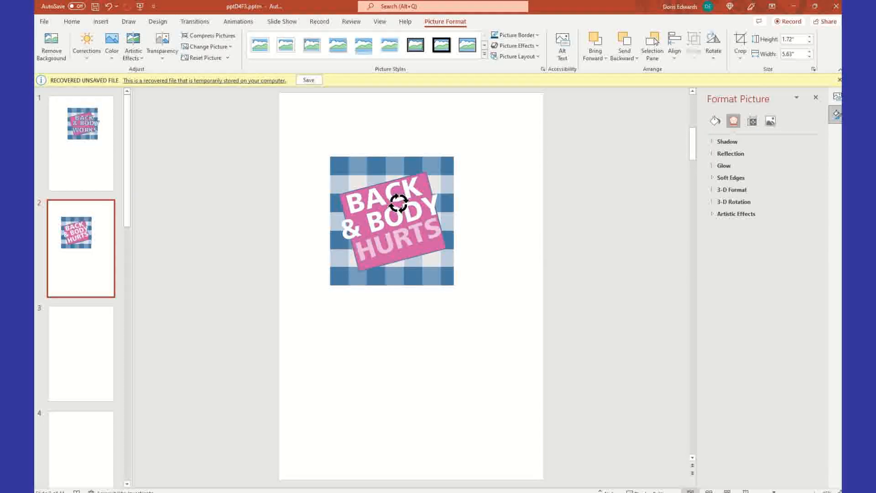
pyautogui.click(493, 237)
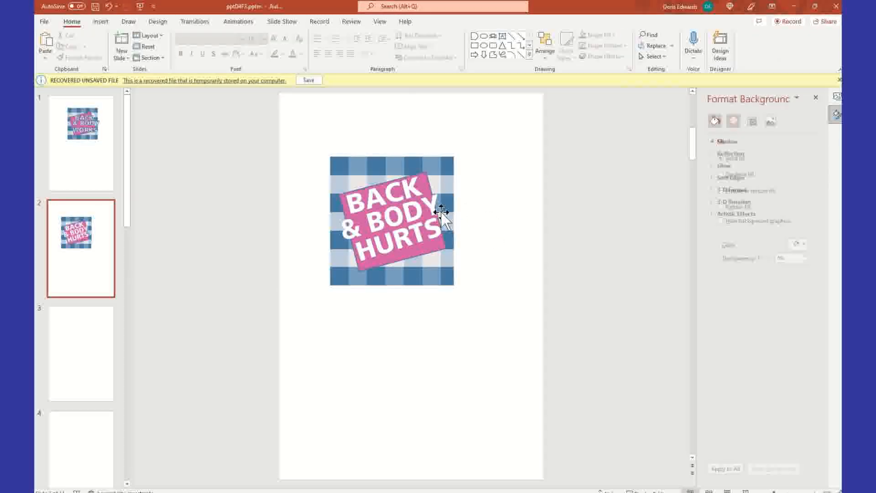
pyautogui.moveTo(433, 231); pyautogui.dragTo(426, 232)
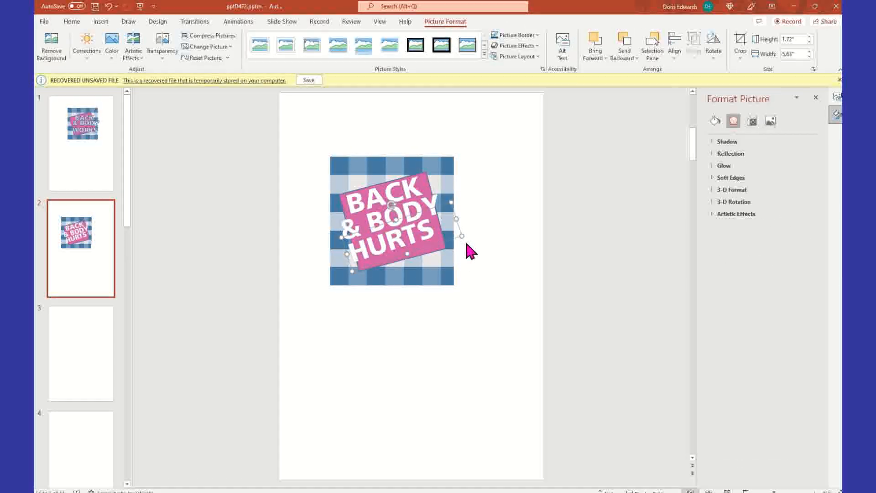
pyautogui.moveTo(463, 235); pyautogui.dragTo(474, 234)
pyautogui.click(486, 290)
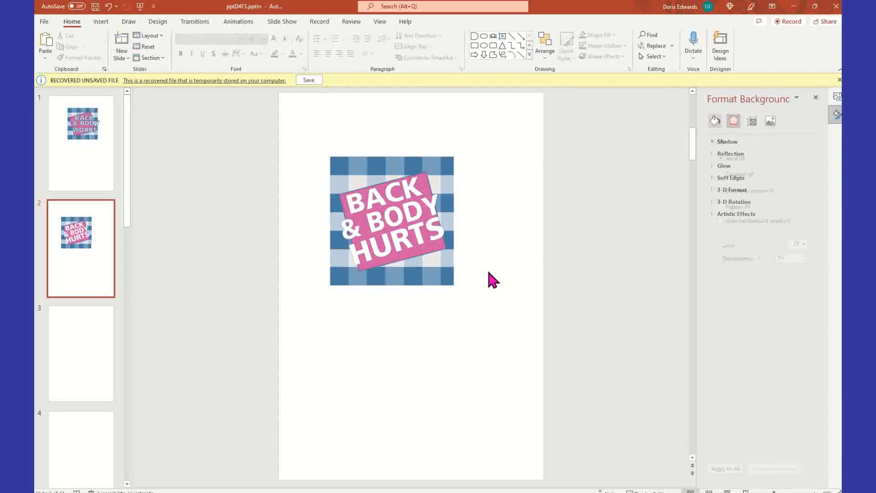
# - Fine-tune the "BACK" picture's placement and shift the "HURTS" picture slightly right on the pink rectangle
pyautogui.click(411, 191)
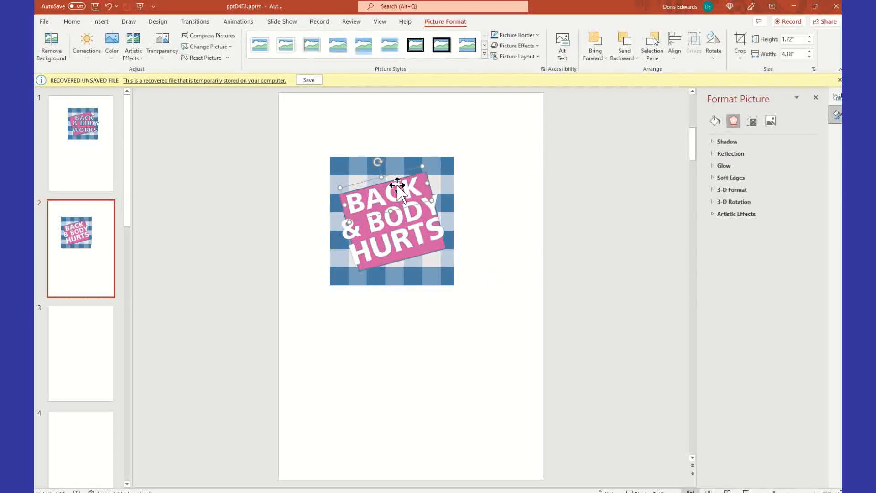
pyautogui.moveTo(382, 176); pyautogui.dragTo(408, 193)
pyautogui.moveTo(432, 233); pyautogui.dragTo(400, 208)
pyautogui.click(419, 202)
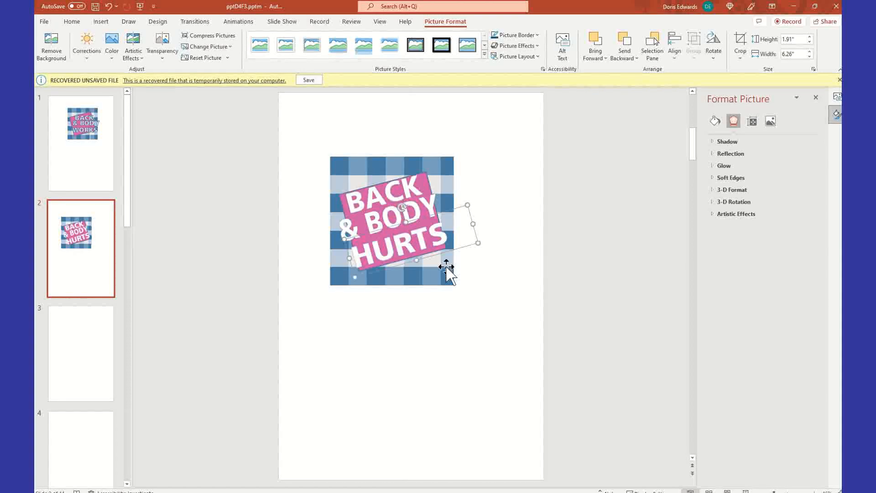
# - Reposition the "& BODY" picture between the other two words and adjust the placement of "HURTS" beneath it
pyautogui.click(505, 254)
pyautogui.click(427, 212)
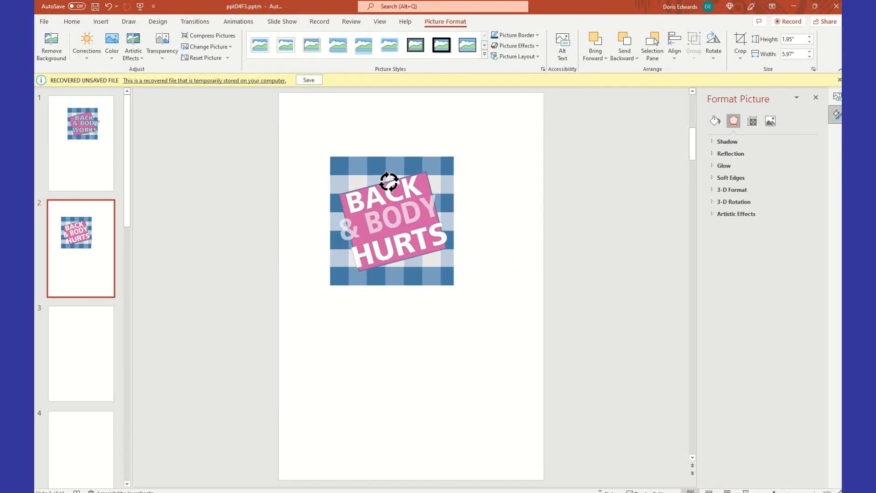
pyautogui.moveTo(409, 220); pyautogui.dragTo(390, 213)
pyautogui.click(404, 188)
pyautogui.click(488, 208)
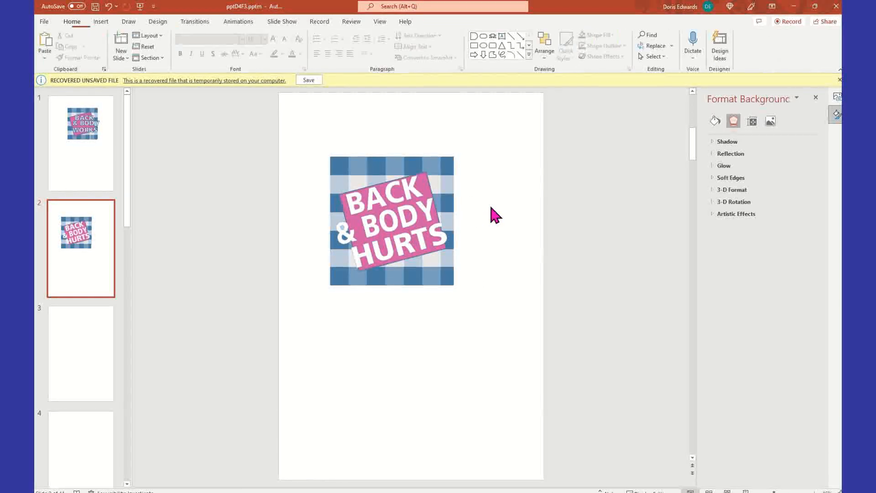
pyautogui.moveTo(428, 220); pyautogui.dragTo(424, 246)
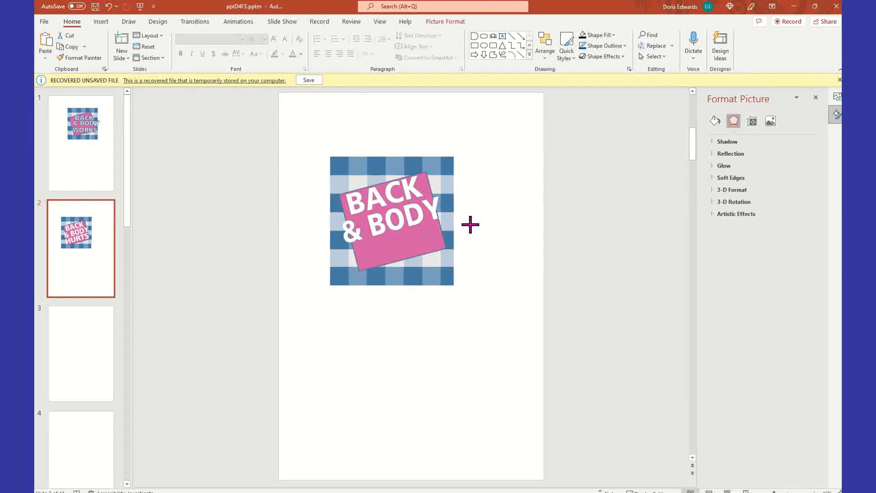
pyautogui.click(499, 301)
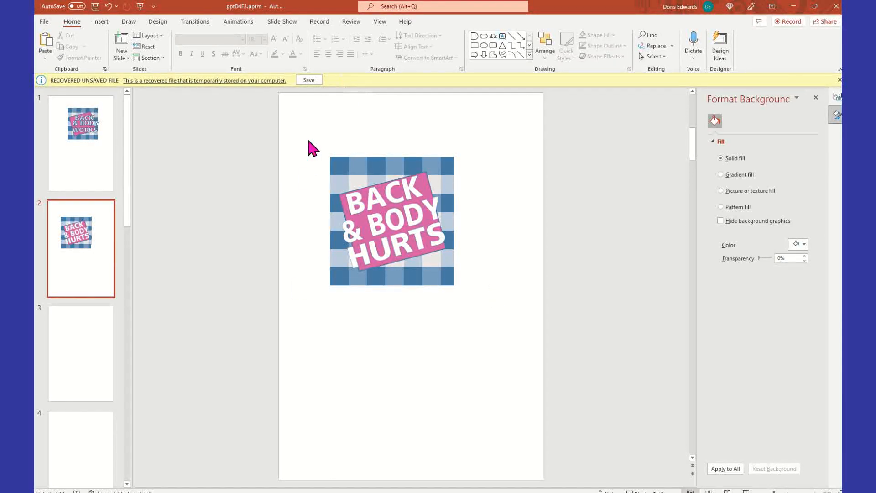
# - Nudge the "HURTS" picture slightly right beneath "& BODY" on the pink rectangle
pyautogui.click(422, 247)
pyautogui.moveTo(477, 242); pyautogui.dragTo(474, 241)
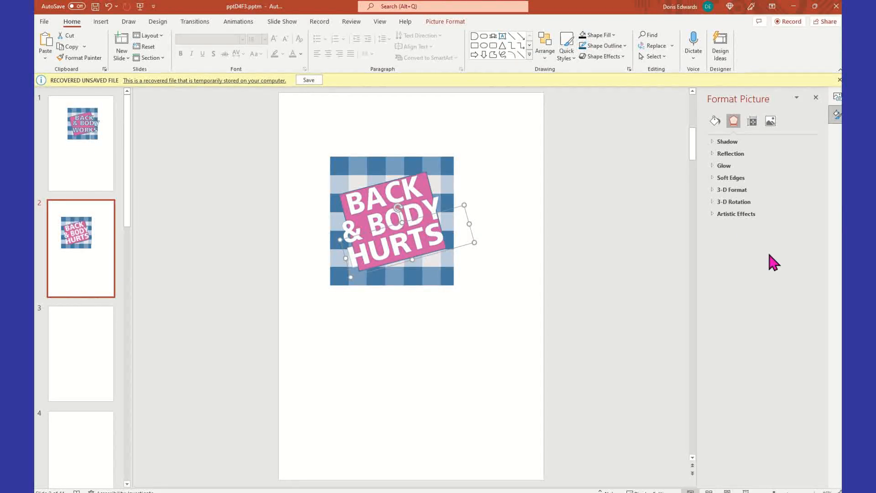
pyautogui.press('Right')
pyautogui.press('Right')
pyautogui.press('Right')
pyautogui.press('Right')
pyautogui.press('Right')
pyautogui.press('Right')
pyautogui.press('Right')
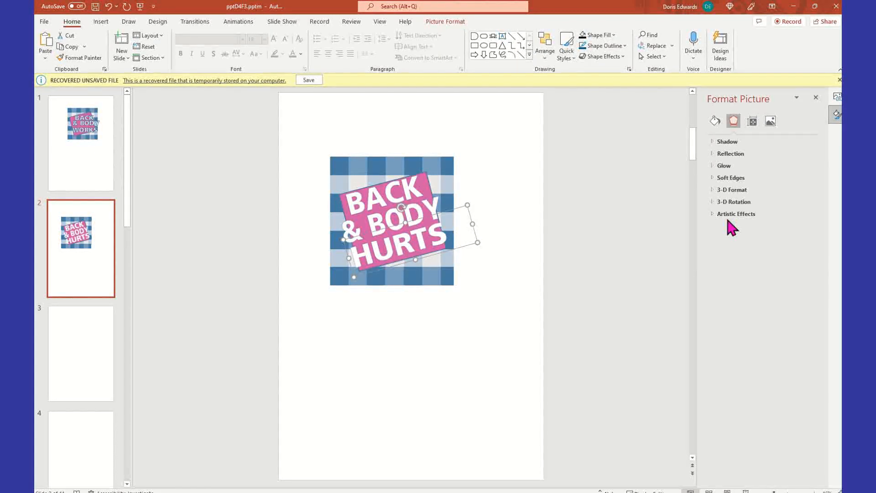
pyautogui.click(400, 346)
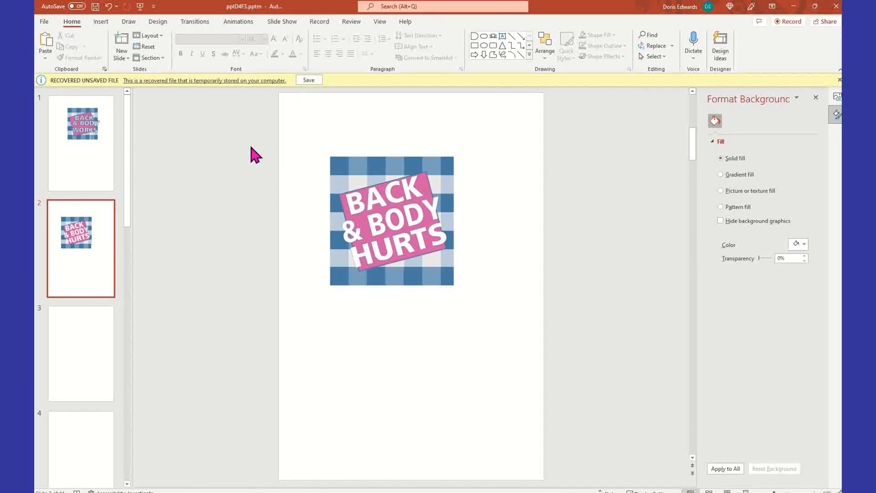
# - Group the checkered background, pink rectangle and three word pictures, and move the group slightly up
pyautogui.moveTo(291, 133); pyautogui.dragTo(519, 329)
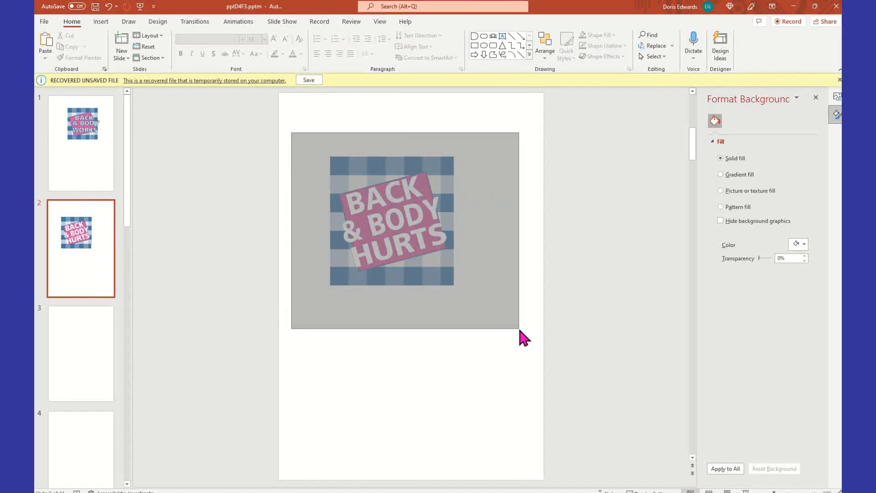
pyautogui.moveTo(519, 329); pyautogui.dragTo(519, 328)
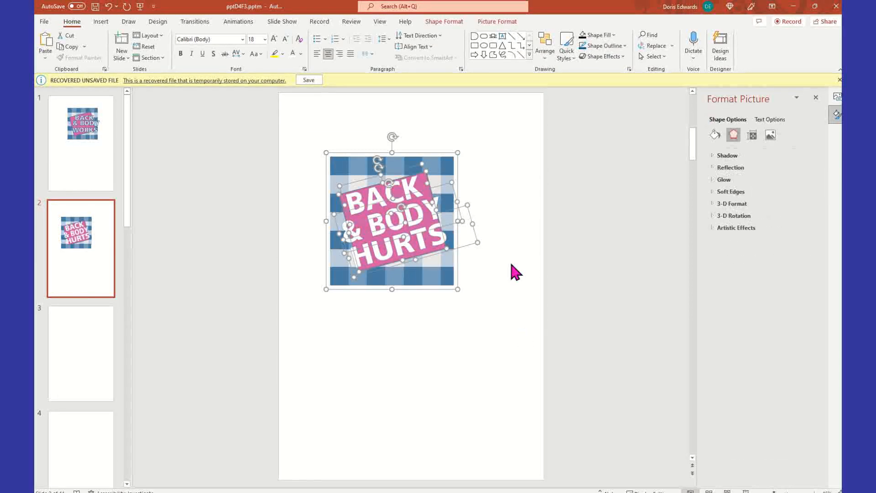
pyautogui.rightClick(457, 199)
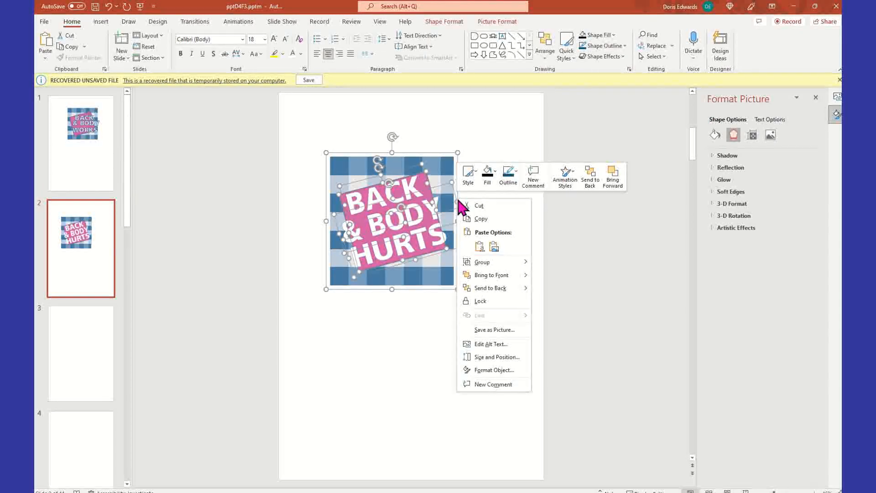
pyautogui.moveTo(523, 267)
pyautogui.click(566, 261)
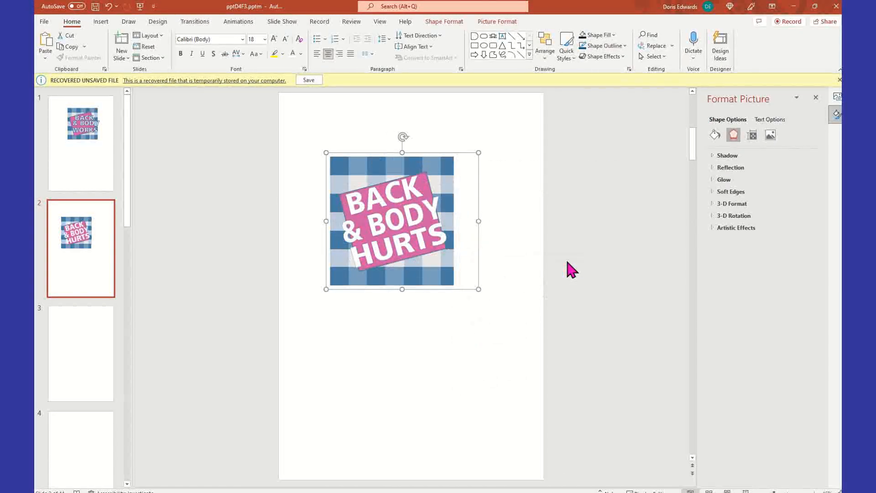
pyautogui.click(503, 180)
pyautogui.moveTo(374, 190); pyautogui.dragTo(406, 222)
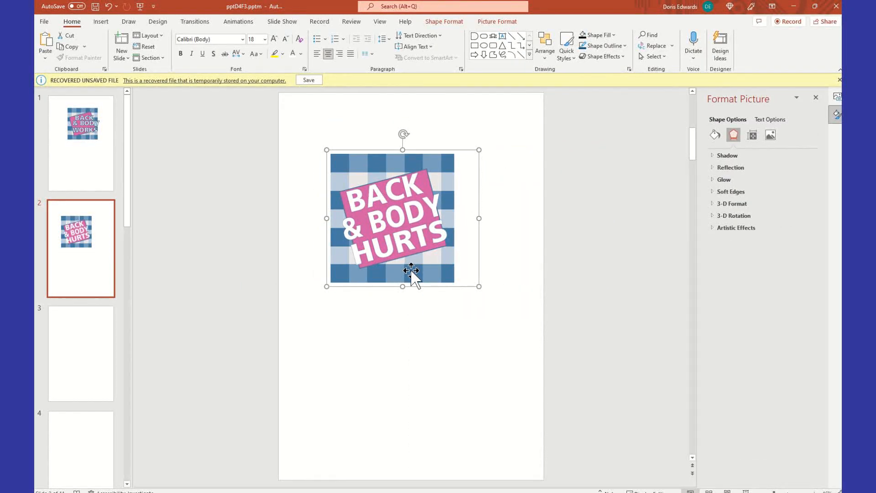
pyautogui.click(502, 183)
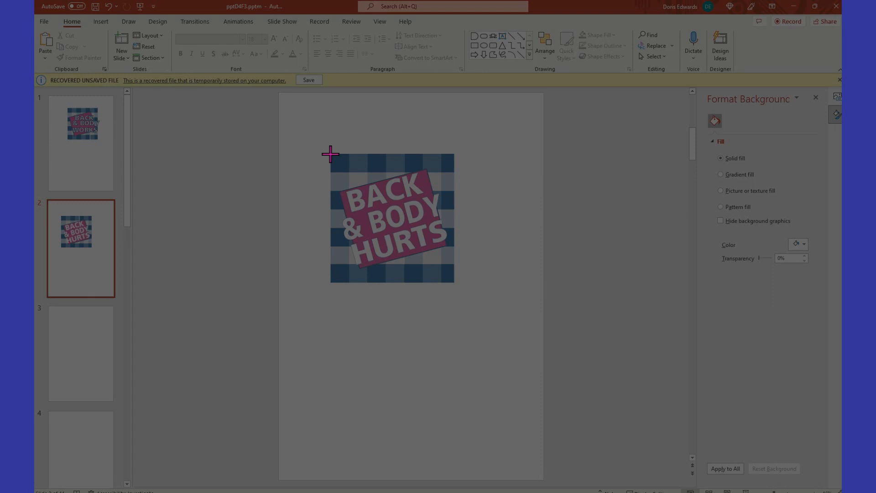
# - Snip the checkered logo from the screen, paste it on slide 2, and enlarge it to about 7.35" by 7.14" below the original
pyautogui.moveTo(330, 154); pyautogui.dragTo(456, 289)
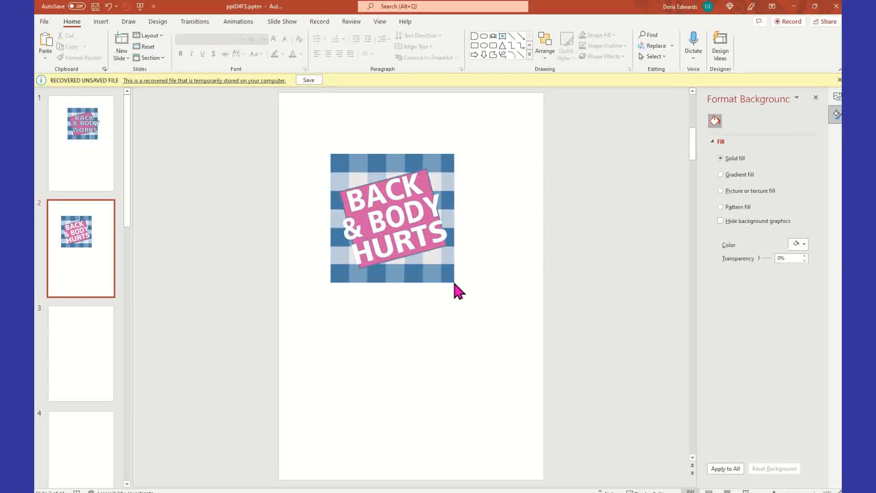
pyautogui.rightClick(417, 320)
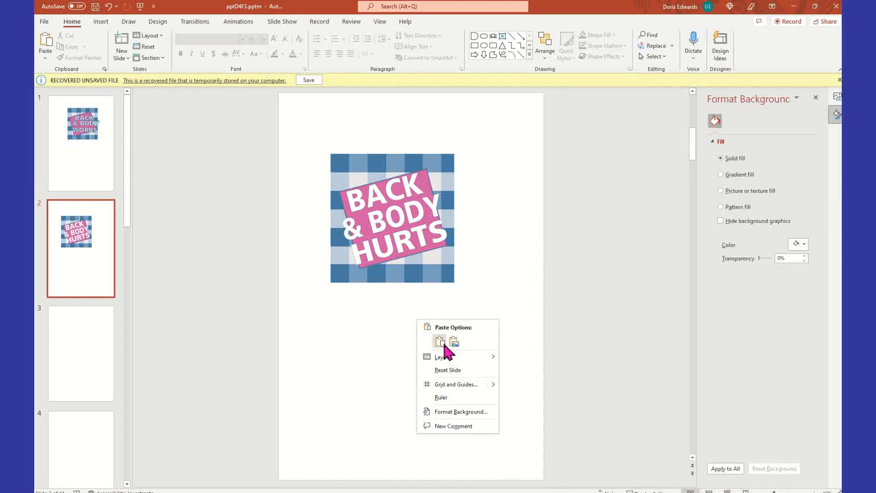
pyautogui.click(441, 341)
pyautogui.moveTo(440, 316); pyautogui.dragTo(510, 252)
pyautogui.moveTo(477, 225); pyautogui.dragTo(413, 364)
pyautogui.moveTo(468, 412); pyautogui.dragTo(501, 417)
pyautogui.click(512, 397)
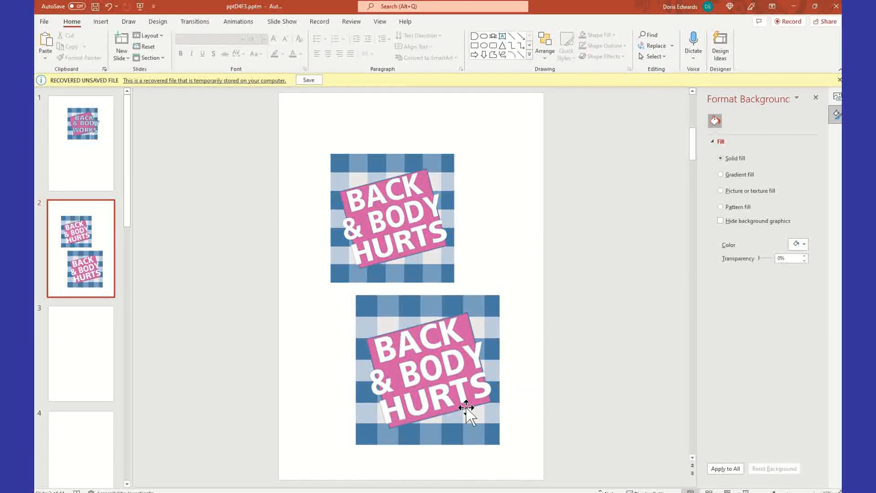
# - Save the pasted logo image to the Desktop as a PNG picture named BACK AND BODY HURTS3
pyautogui.rightClick(428, 319)
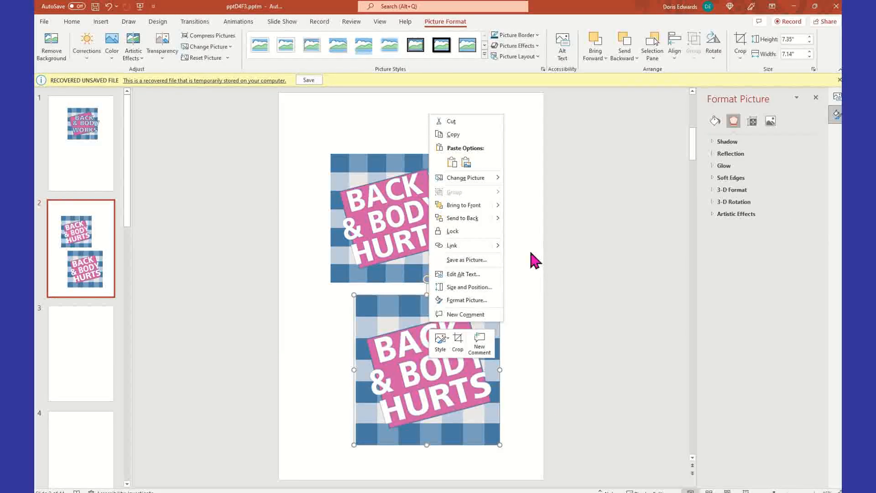
pyautogui.click(482, 260)
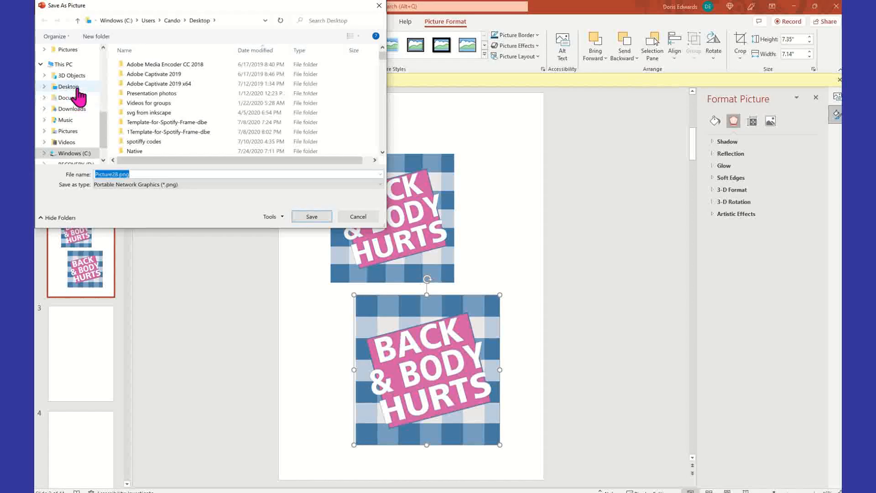
pyautogui.click(78, 90)
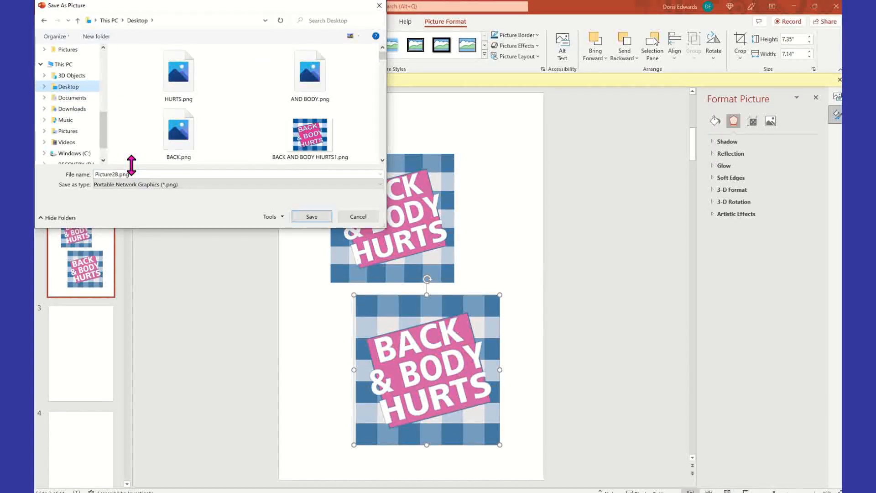
pyautogui.doubleClick(146, 173)
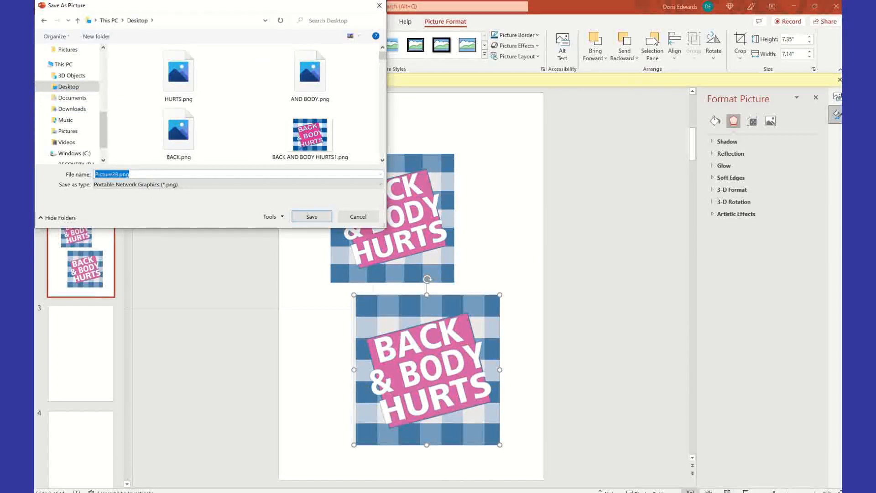
pyautogui.write('BACK AND ')
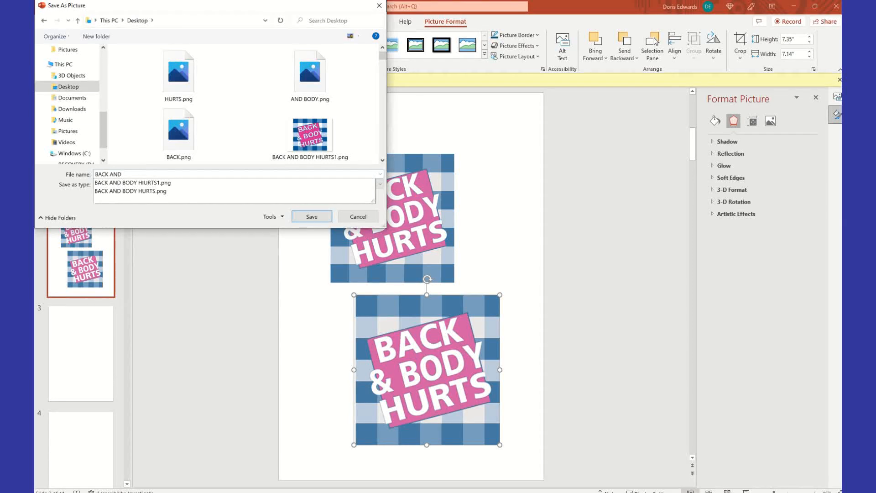
pyautogui.write('BODY HURTS3')
pyautogui.press('Return')
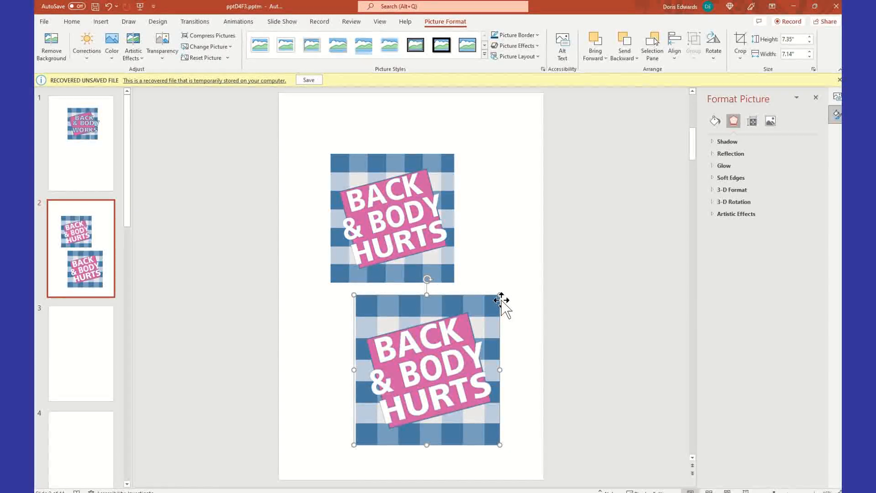
pyautogui.click(503, 200)
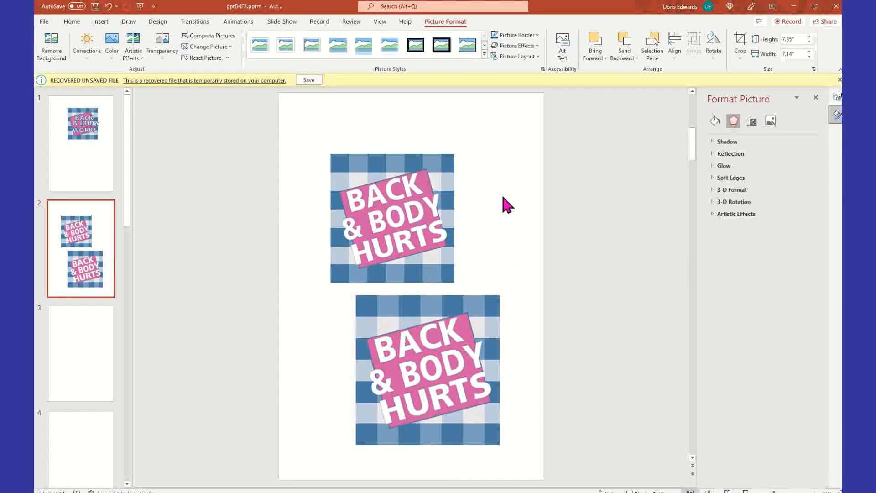
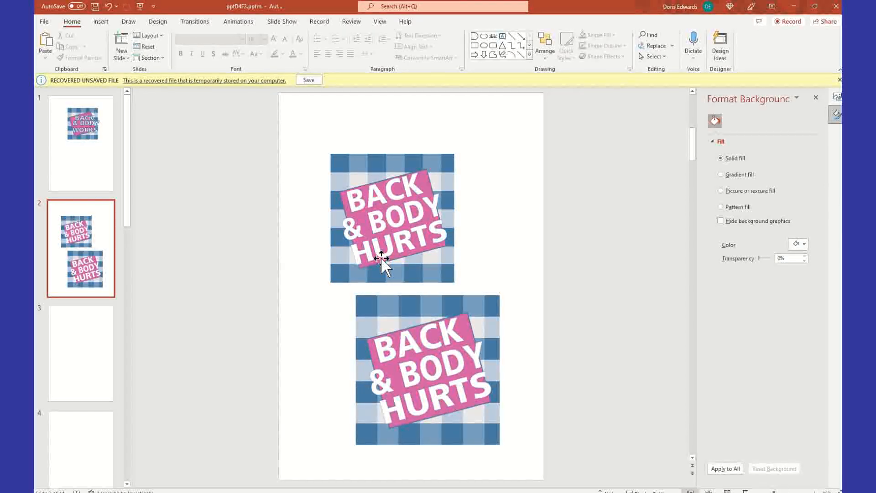
# - Replace the word "WORKS" with "HURTS" in the logo's text box on slide 1
pyautogui.click(94, 144)
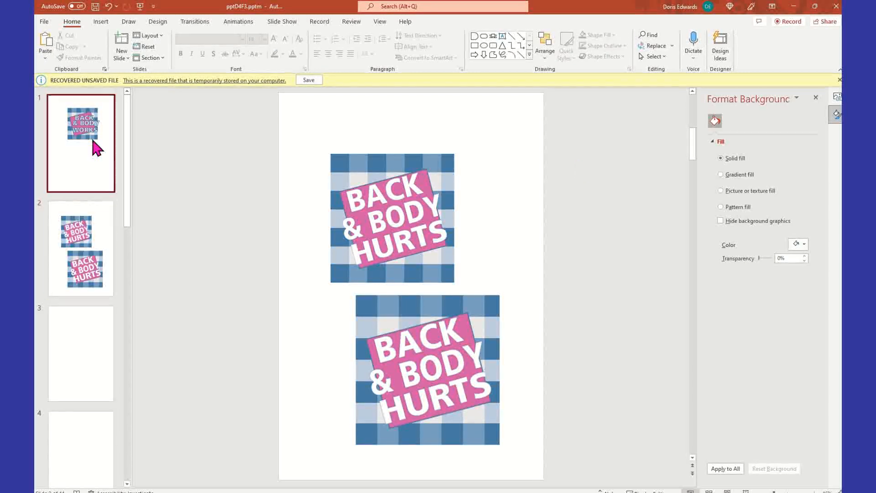
pyautogui.moveTo(365, 231); pyautogui.dragTo(447, 236)
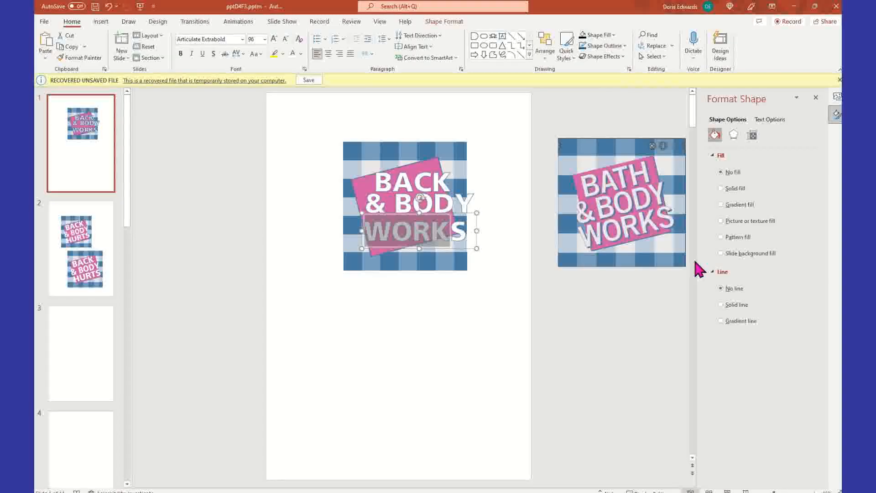
pyautogui.write('HURTS')
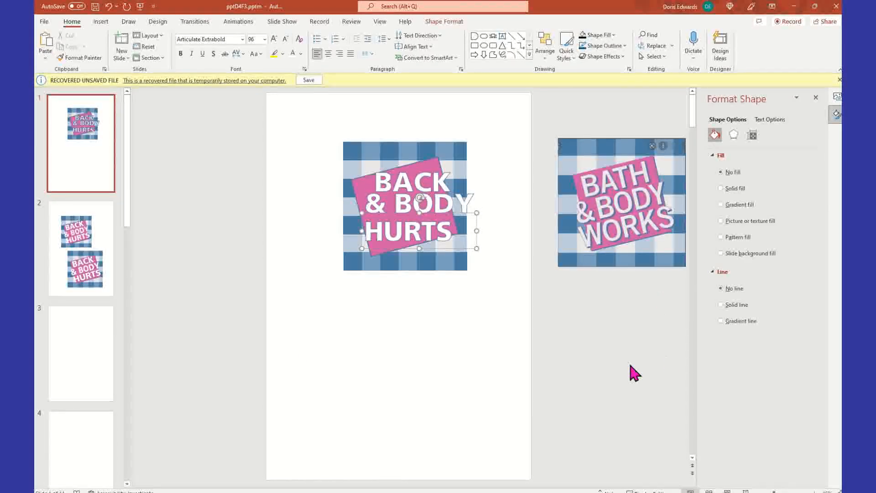
pyautogui.click(287, 352)
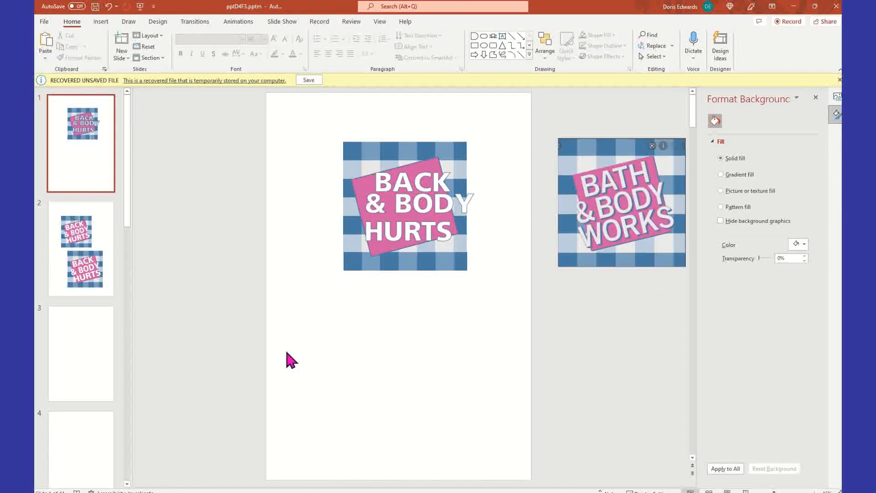
# - Delete the "BATH & BODY WORKS" reference picture beside slide 1 and return to slide 2
pyautogui.click(645, 178)
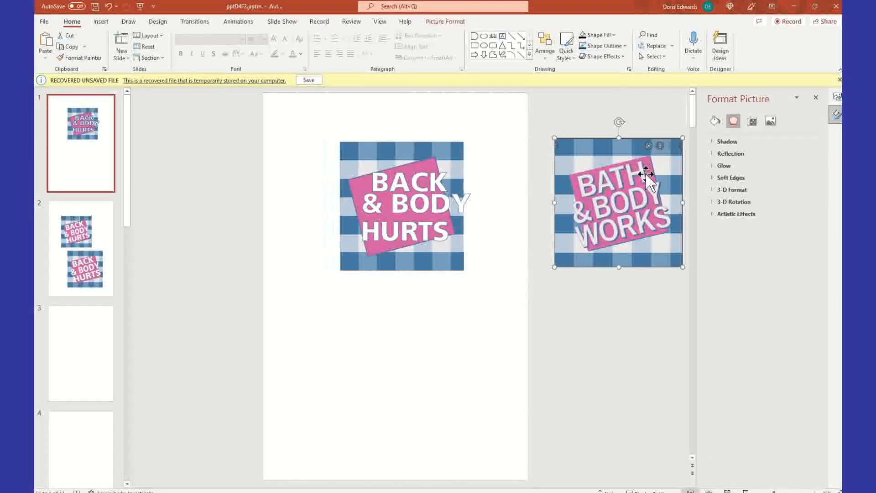
pyautogui.press('Delete')
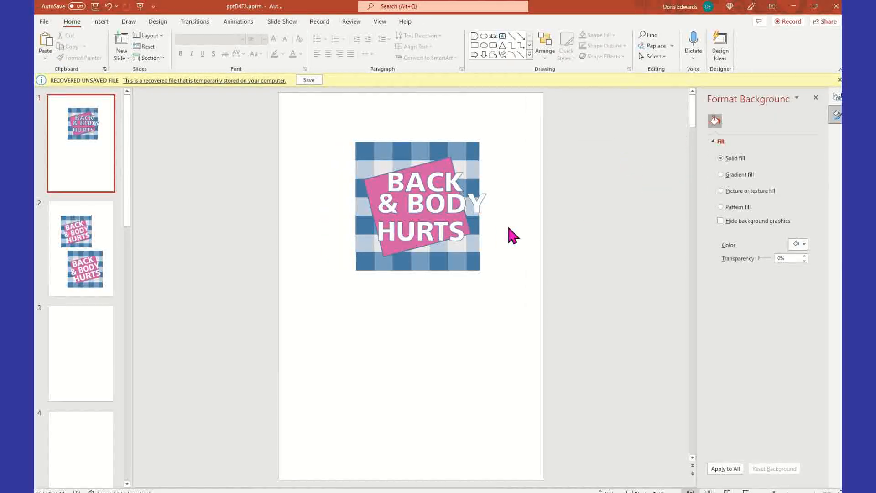
pyautogui.click(97, 280)
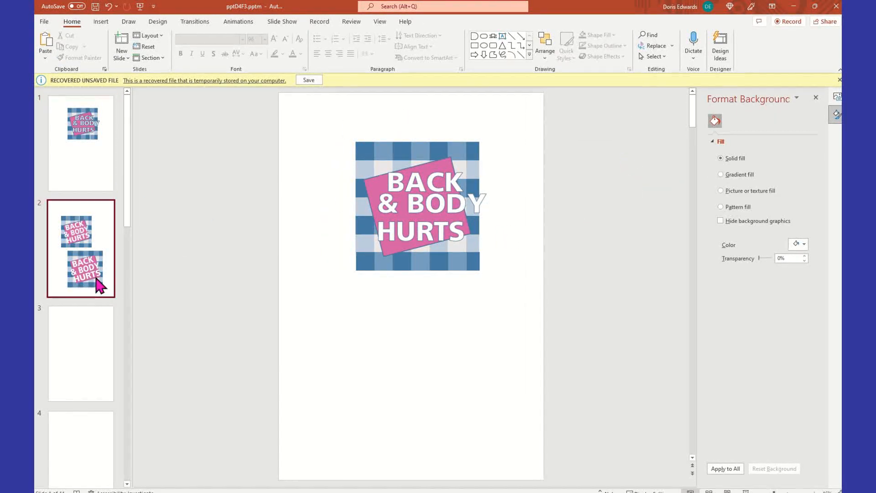